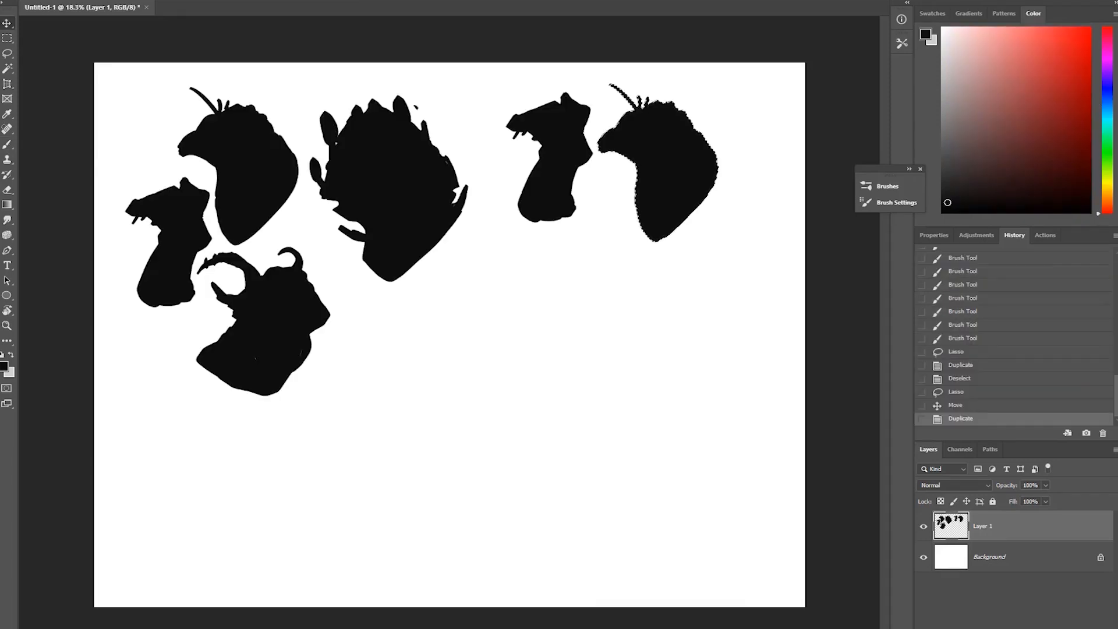
Step: Rotate and squash the selected beaked head copy, place it over the narrow silhouette copy's head, and clear the selection
key(ctrl+t)
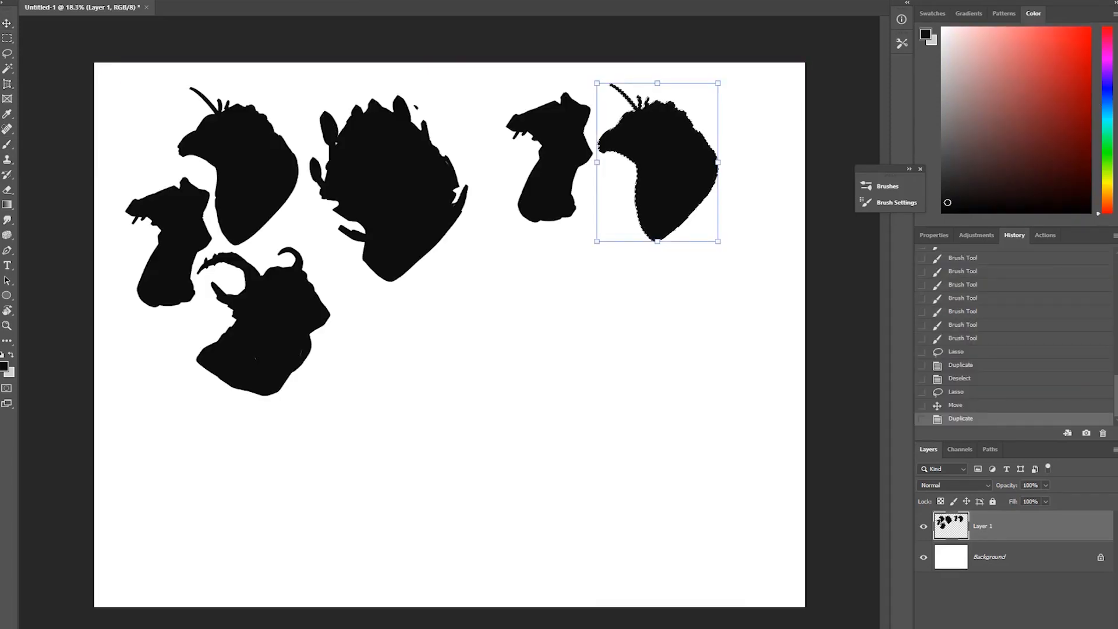
mouse_move(722, 245)
mouse_down()
mouse_move(688, 274)
mouse_move(553, 175)
mouse_move(516, 119)
mouse_up()
drag(609, 192, 581, 175)
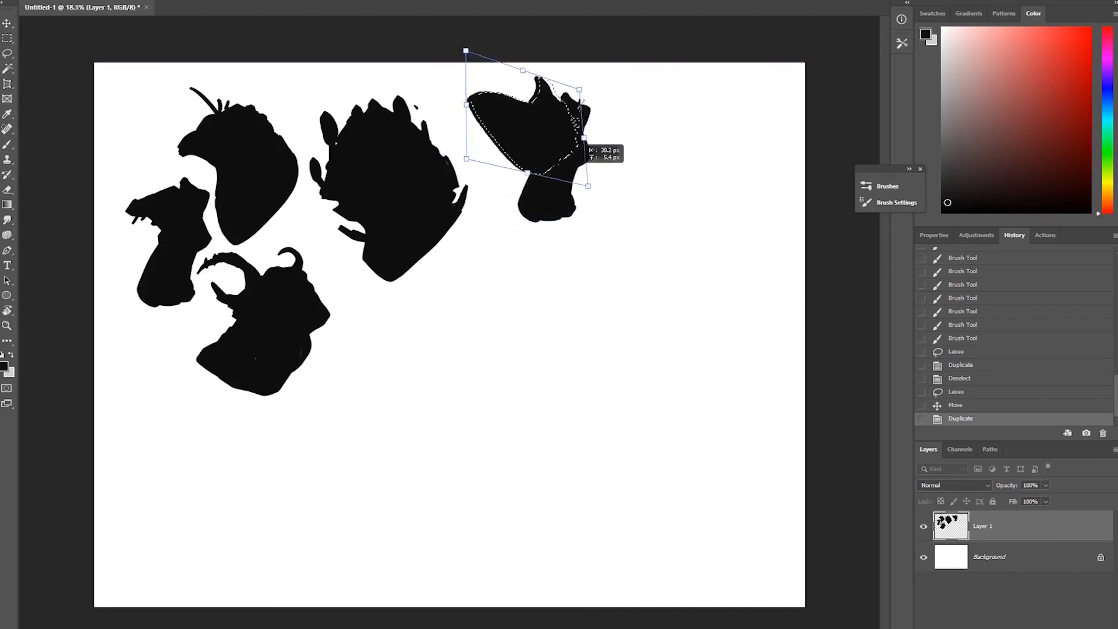
key(Return)
key(ctrl+d)
Step: Paint extra black mass along the neck and chest of the combined silhouette
key(b)
drag(514, 168, 511, 216)
mouse_move(527, 174)
mouse_down()
mouse_move(518, 189)
mouse_move(559, 262)
mouse_up()
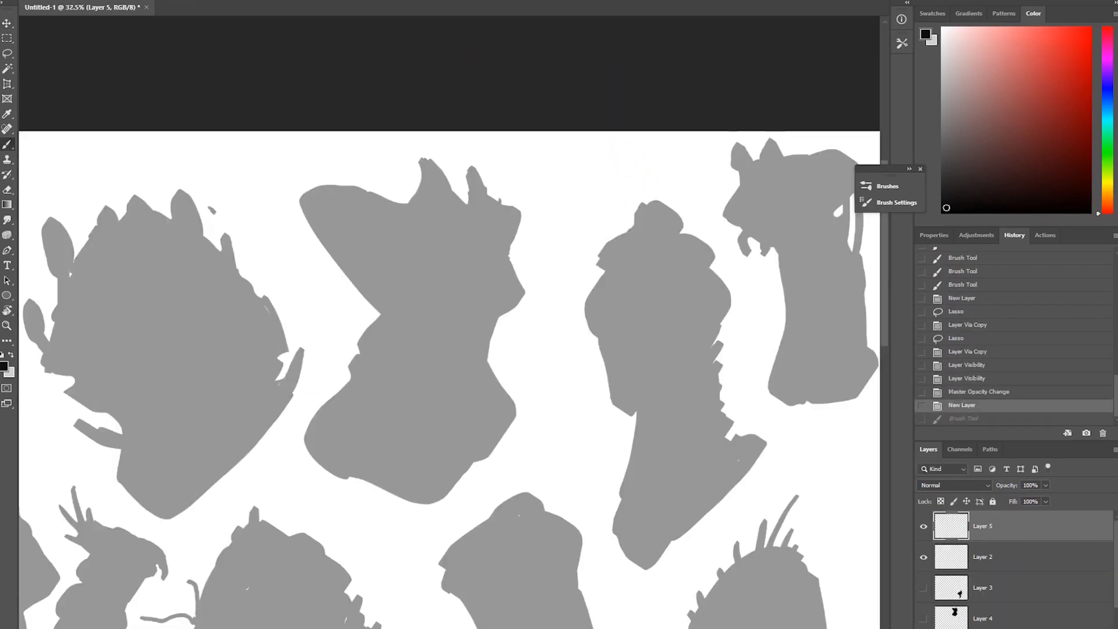
Step: Sketch narrow angry eyes, brow creases and a downturned mouth on the large-eared grey silhouette, using the empty top layer
mouse_move(437, 248)
mouse_down()
mouse_move(462, 235)
mouse_move(463, 252)
mouse_up()
drag(457, 236, 465, 251)
drag(508, 234, 499, 248)
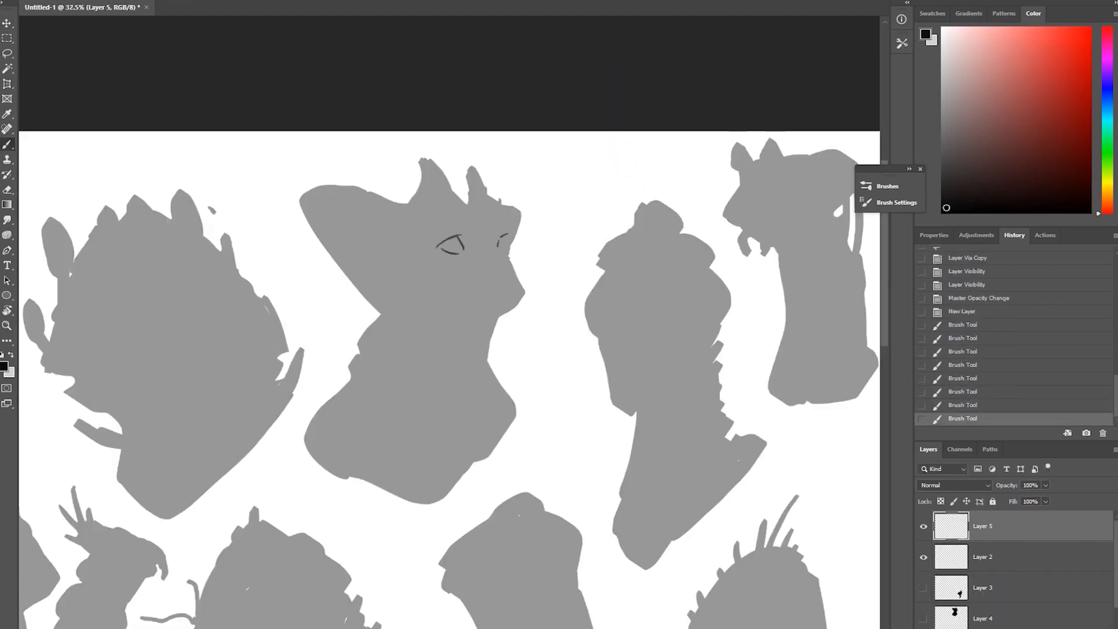
drag(456, 296, 501, 279)
mouse_move(504, 280)
mouse_down()
mouse_move(516, 287)
mouse_move(446, 301)
mouse_up()
drag(400, 235, 427, 251)
Step: Outline the two horns, the forehead edge and the large pointed ear of the same creature, with inner ear lines
drag(419, 158, 467, 203)
drag(470, 161, 495, 198)
drag(498, 201, 516, 210)
drag(332, 185, 401, 204)
drag(303, 197, 386, 304)
drag(317, 203, 380, 269)
Step: Draw the large-eared creature's jaw, throat folds, neck and shoulder lines, and refine its face profile, nostril and forehead
drag(522, 298, 470, 373)
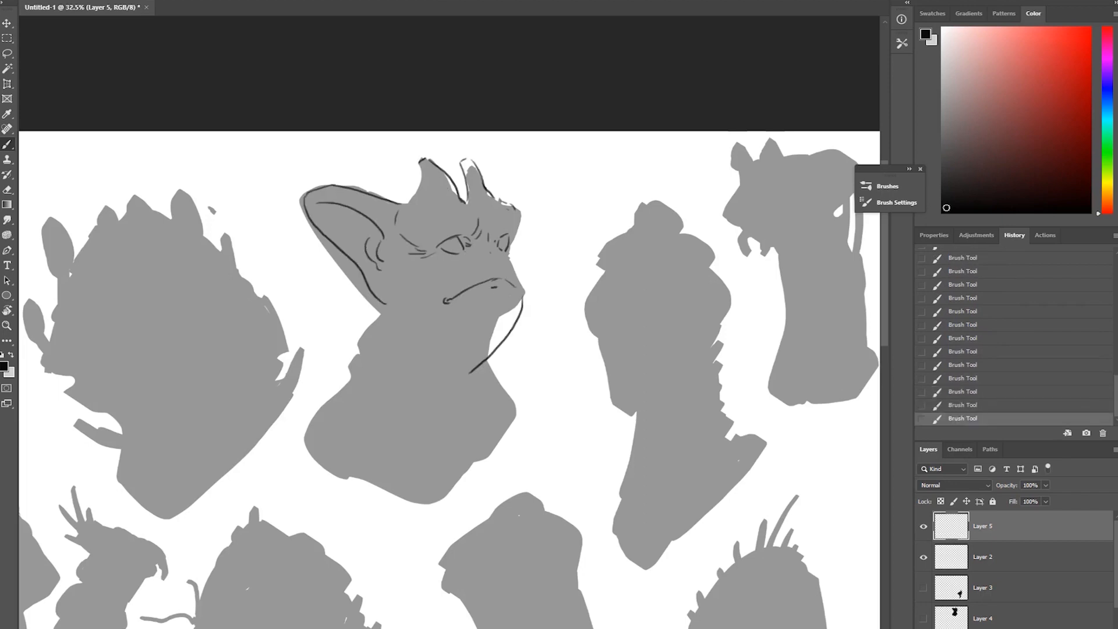
drag(428, 336, 468, 376)
drag(414, 358, 469, 385)
drag(373, 303, 318, 415)
drag(498, 350, 513, 419)
drag(435, 244, 525, 298)
drag(493, 268, 498, 278)
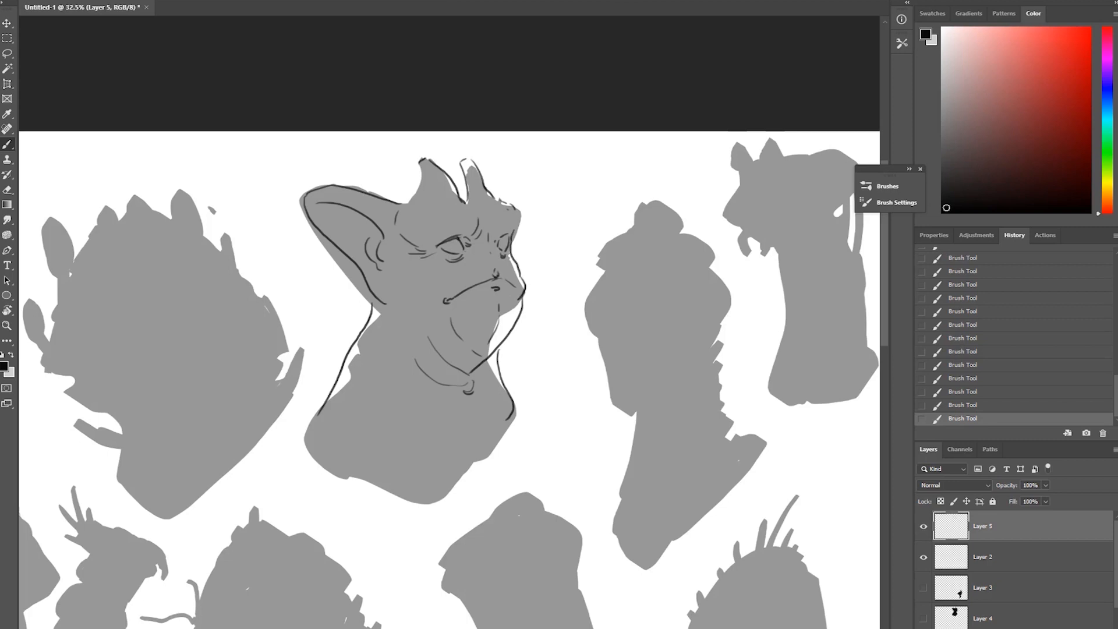
drag(505, 201, 519, 233)
drag(485, 221, 489, 236)
Step: Sketch the eye, snout tip, long mouth line and chin on the smooth-headed silhouette in the middle of the sheet
mouse_move(524, 495)
mouse_down()
mouse_move(285, 254)
mouse_move(452, 76)
mouse_up()
mouse_move(364, 145)
mouse_down()
mouse_move(376, 154)
mouse_move(441, 125)
mouse_up()
drag(423, 146, 443, 133)
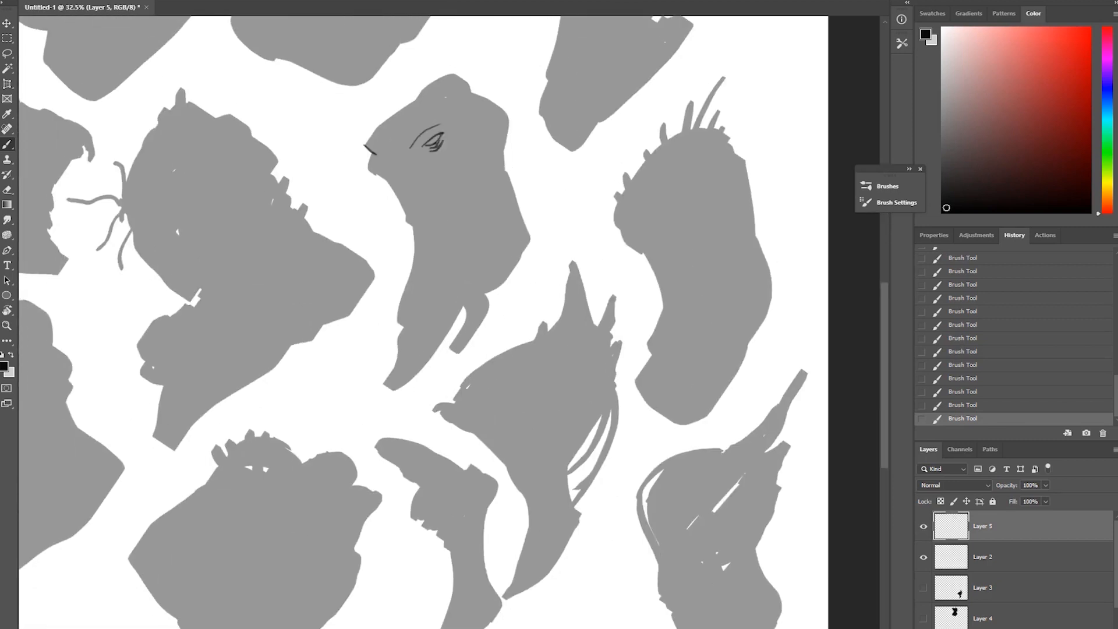
drag(377, 164, 463, 166)
drag(372, 155, 383, 181)
drag(389, 169, 397, 169)
drag(465, 149, 471, 169)
Step: Add cheek, throat and neck contours to the smooth-headed creature, and outline its snout, brow and back of the head
mouse_move(396, 119)
mouse_down()
mouse_move(476, 75)
mouse_move(490, 230)
mouse_up()
drag(503, 169, 522, 247)
drag(393, 182, 417, 224)
mouse_move(422, 222)
mouse_down()
mouse_move(475, 259)
mouse_move(399, 352)
mouse_up()
drag(428, 137, 436, 143)
drag(369, 150, 375, 157)
mouse_move(366, 145)
mouse_down()
mouse_move(387, 122)
mouse_move(429, 111)
mouse_up()
drag(390, 120, 435, 85)
mouse_move(492, 121)
mouse_down()
mouse_move(481, 145)
mouse_move(493, 146)
mouse_up()
drag(500, 186, 491, 225)
key(ctrl+0)
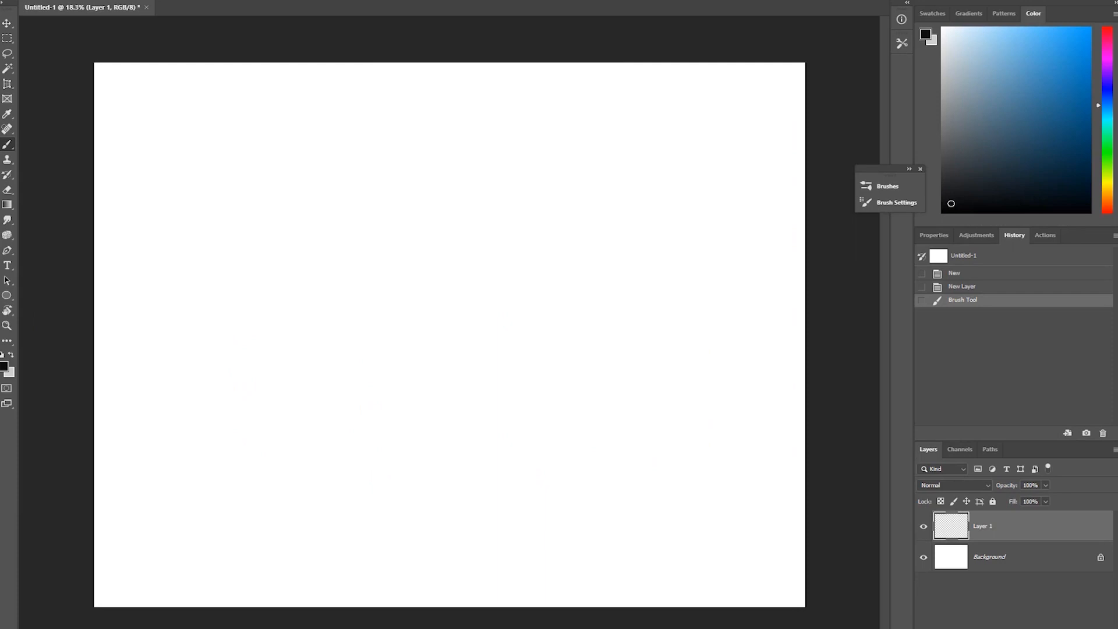
Step: Select the Square AC Brush Size Pressure brush from 2020 Painting Brushes and a near-black foreground colour
click(888, 186)
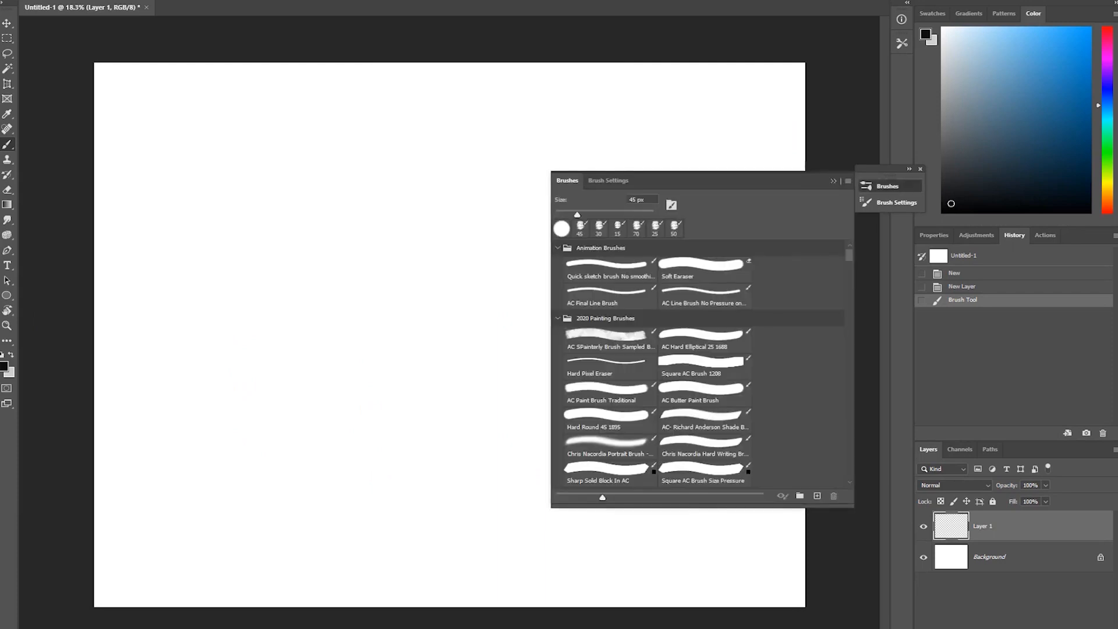
scroll(699, 364, down, 3)
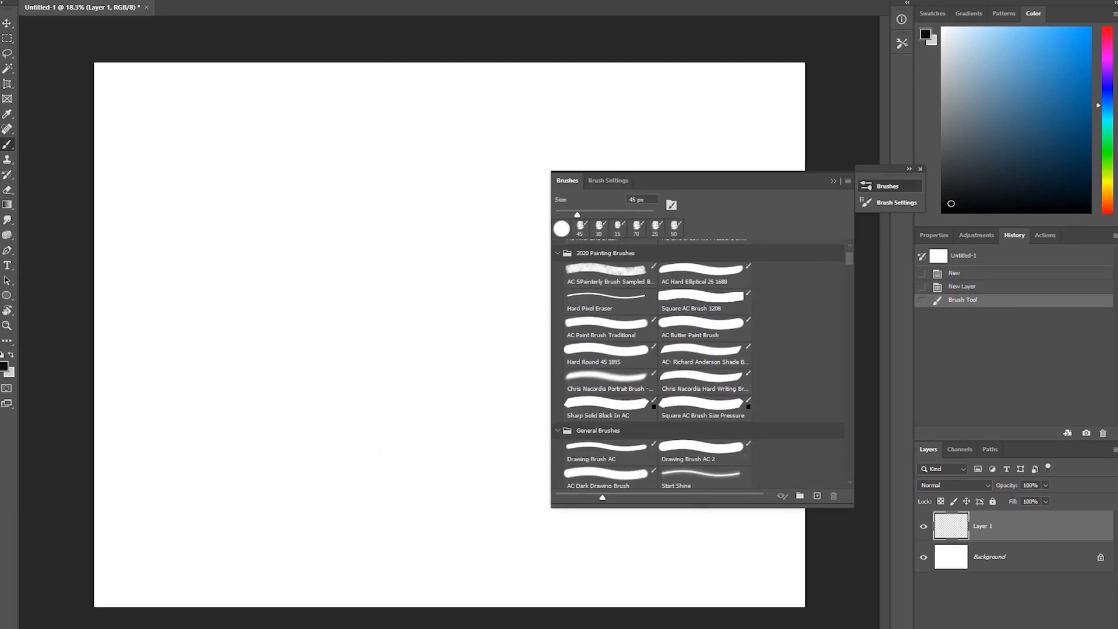
click(704, 408)
click(834, 181)
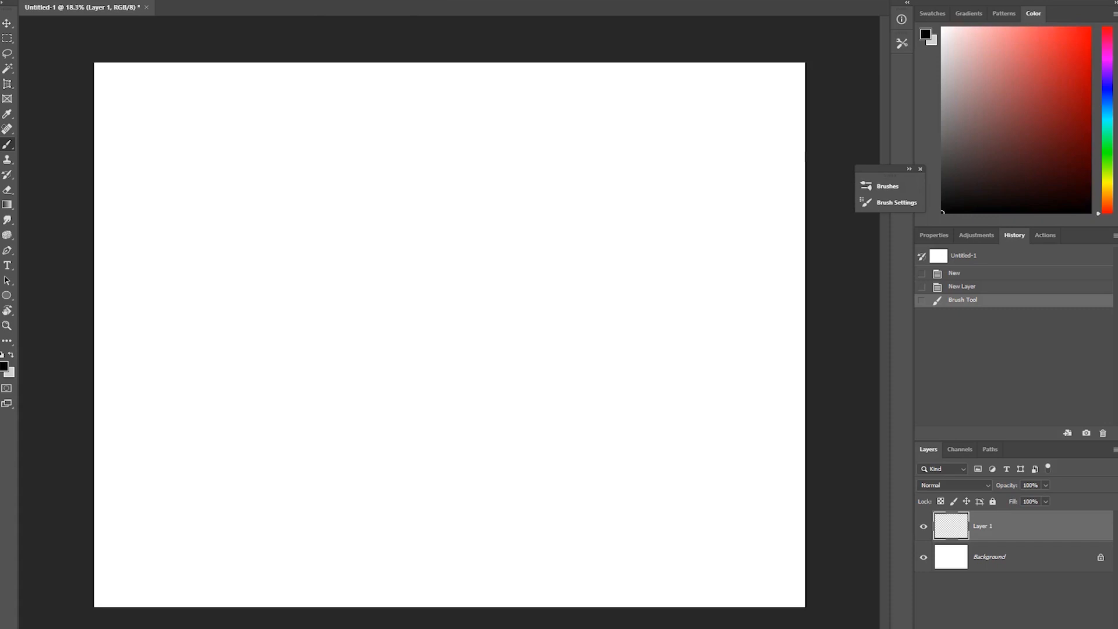
click(947, 202)
Step: Paint a solid beaked head silhouette with a bumpy crown, thin antennae and a tapering neck in the canvas's upper-left area
mouse_move(181, 149)
mouse_down()
mouse_move(227, 153)
mouse_move(229, 169)
mouse_up()
mouse_move(191, 151)
mouse_down()
mouse_move(224, 164)
mouse_move(234, 140)
mouse_move(236, 178)
mouse_move(219, 200)
mouse_up()
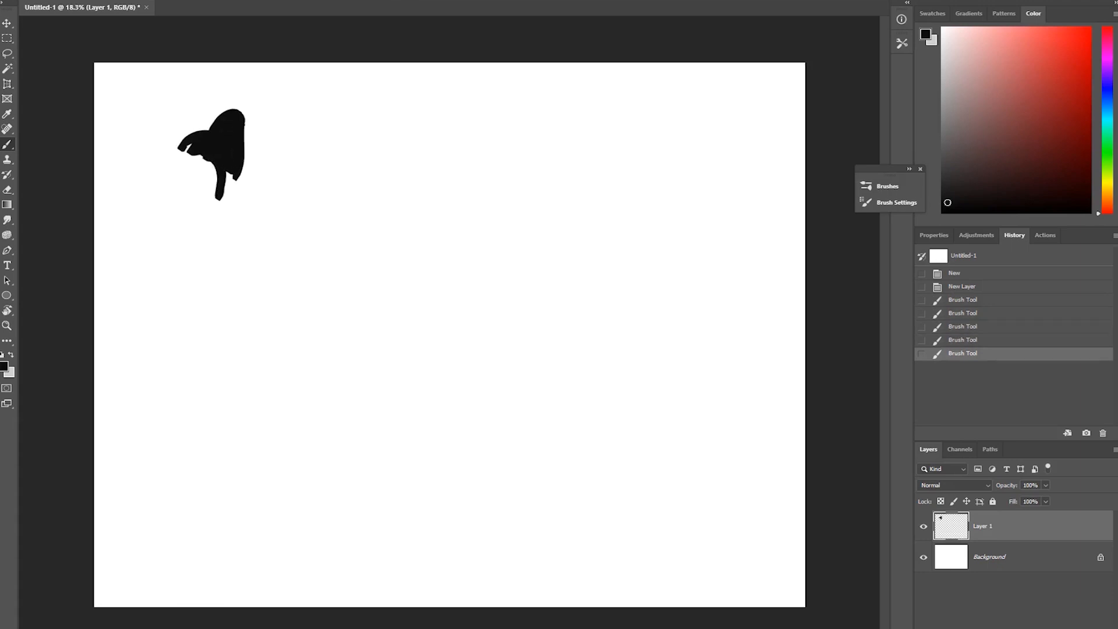
mouse_move(244, 137)
mouse_down()
mouse_move(264, 159)
mouse_move(224, 205)
mouse_up()
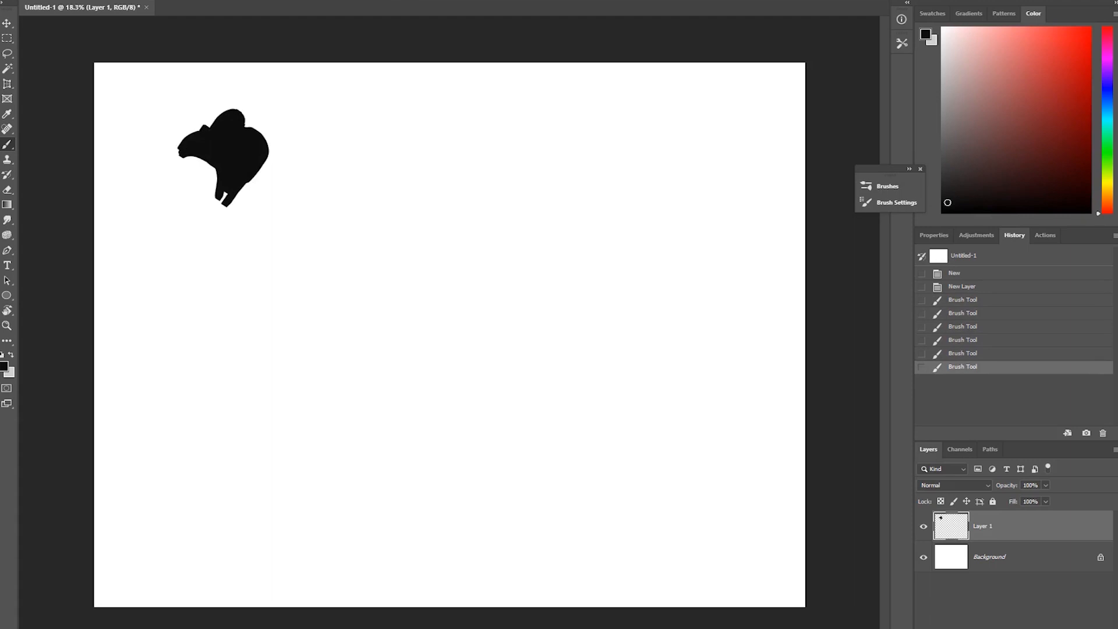
mouse_move(201, 125)
mouse_down()
mouse_move(237, 110)
mouse_move(272, 133)
mouse_move(270, 170)
mouse_move(238, 201)
mouse_move(278, 151)
mouse_move(226, 202)
mouse_move(250, 193)
mouse_up()
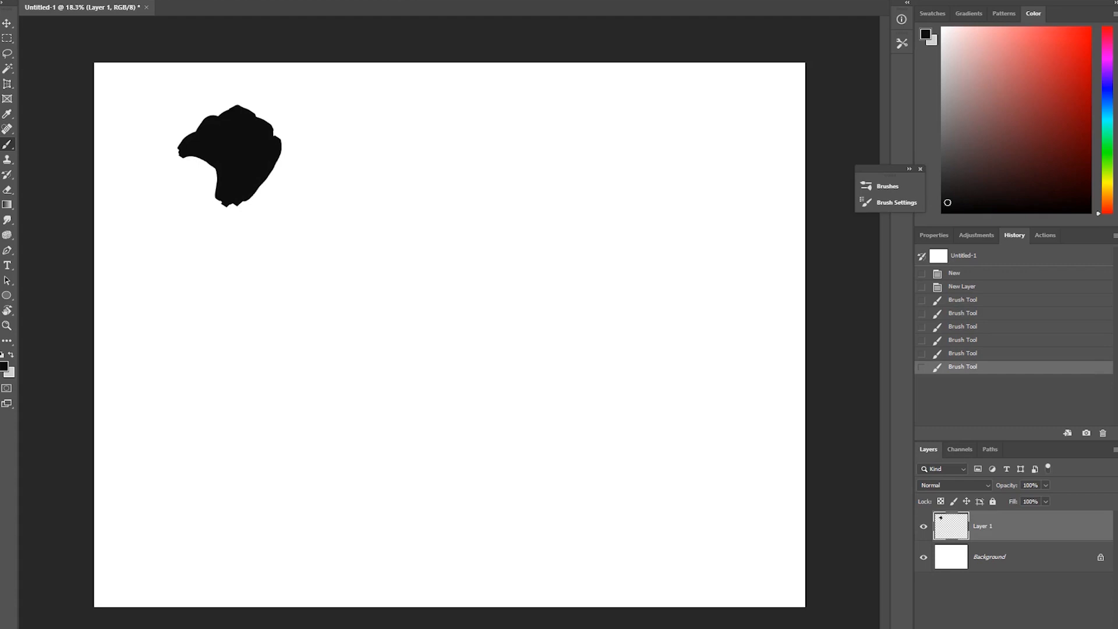
drag(187, 114, 227, 103)
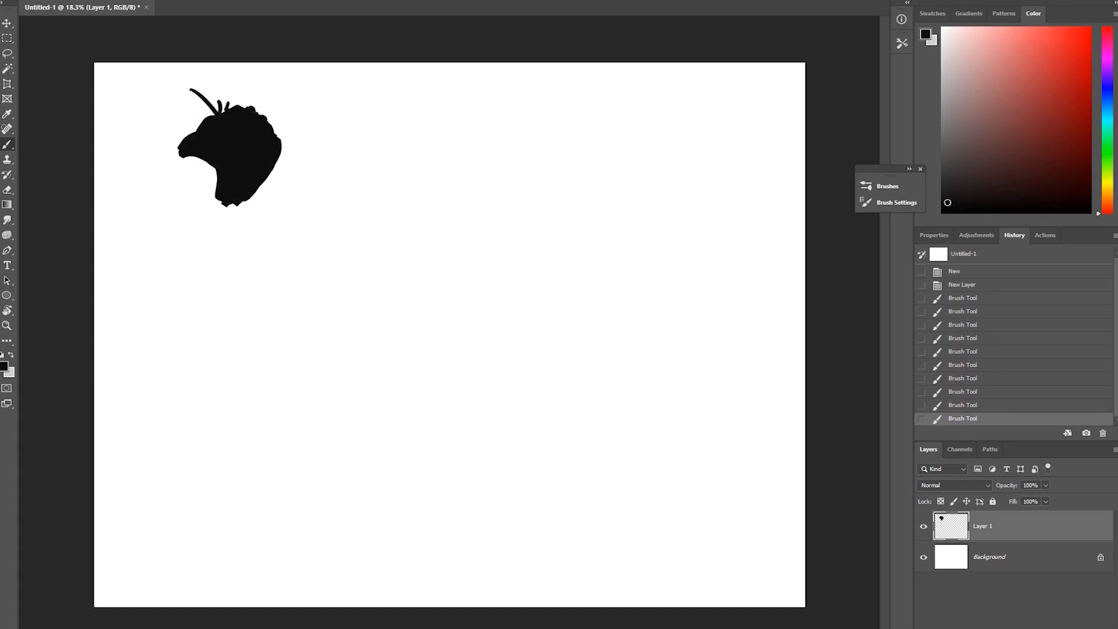
mouse_move(280, 138)
mouse_down()
mouse_move(297, 175)
mouse_move(225, 237)
mouse_move(217, 201)
mouse_move(274, 172)
mouse_up()
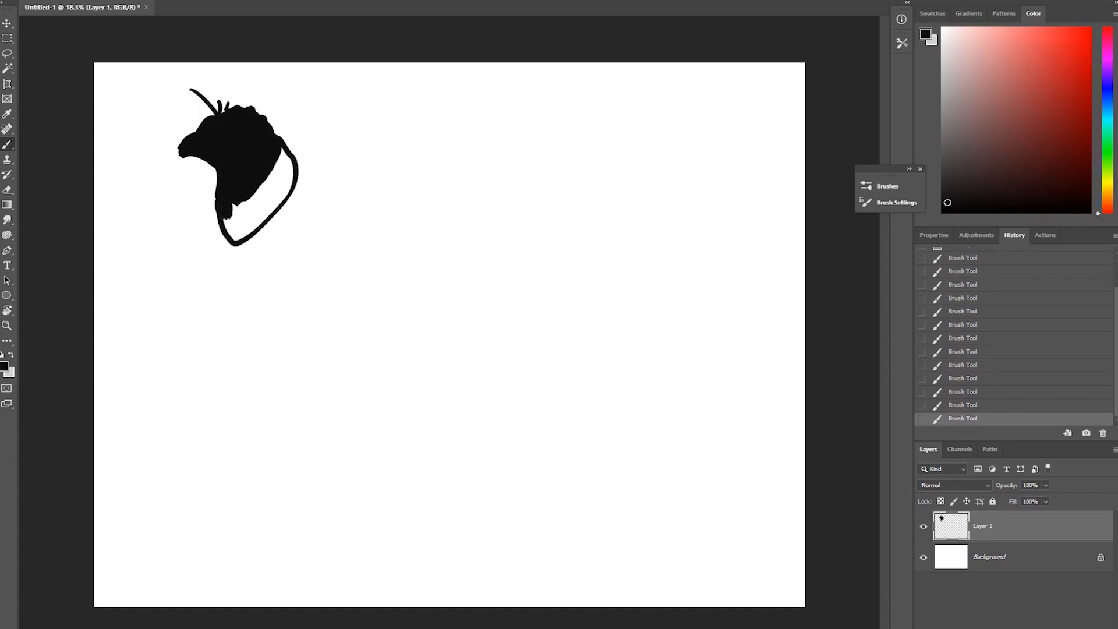
mouse_move(226, 239)
mouse_down()
mouse_move(249, 201)
mouse_move(267, 214)
mouse_move(283, 153)
mouse_move(287, 194)
mouse_move(257, 203)
mouse_move(256, 216)
mouse_up()
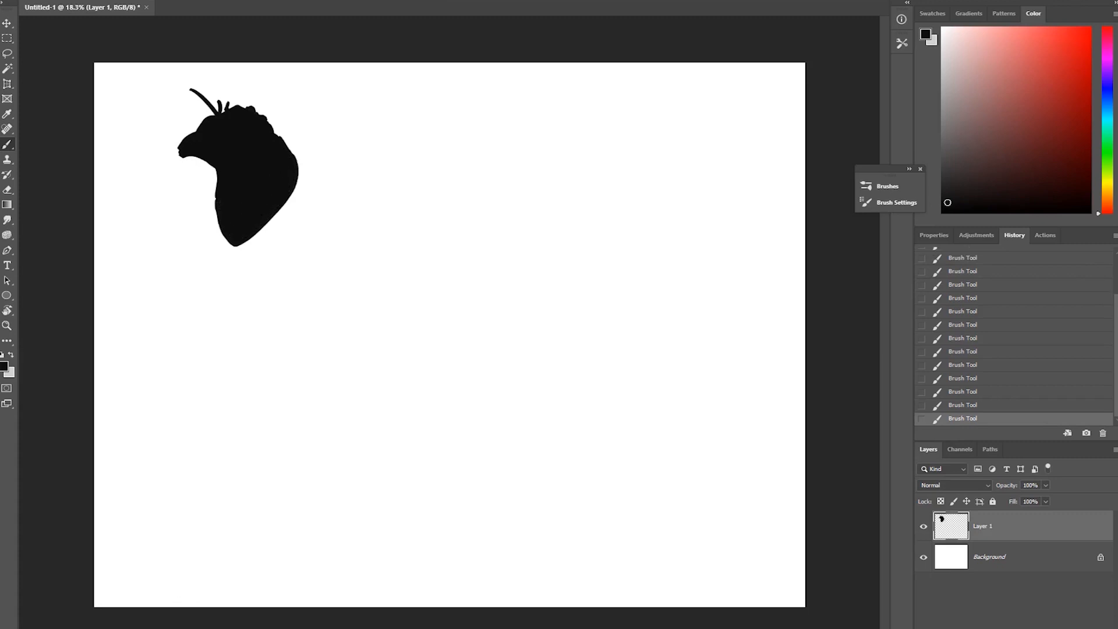
Step: Paint a second solid silhouette beside the first, with a large rounded head and a short pointed neck
mouse_move(323, 221)
mouse_down()
mouse_move(426, 139)
mouse_move(419, 242)
mouse_up()
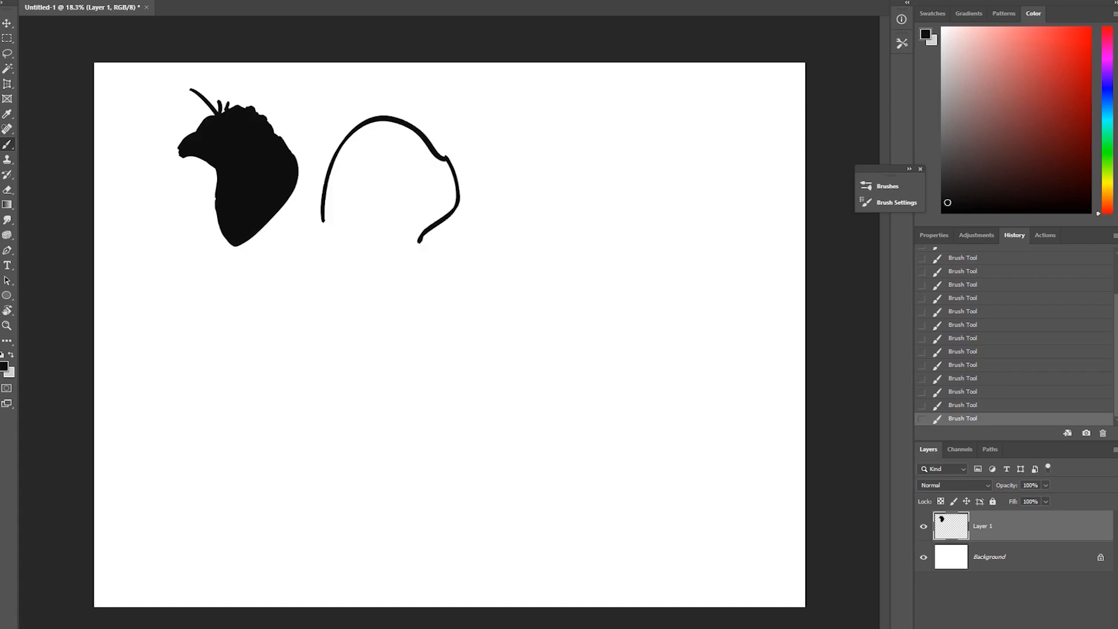
mouse_move(455, 198)
mouse_down()
mouse_move(373, 116)
mouse_move(332, 181)
mouse_move(402, 192)
mouse_move(411, 227)
mouse_move(344, 204)
mouse_move(381, 251)
mouse_move(414, 250)
mouse_up()
drag(374, 178, 385, 178)
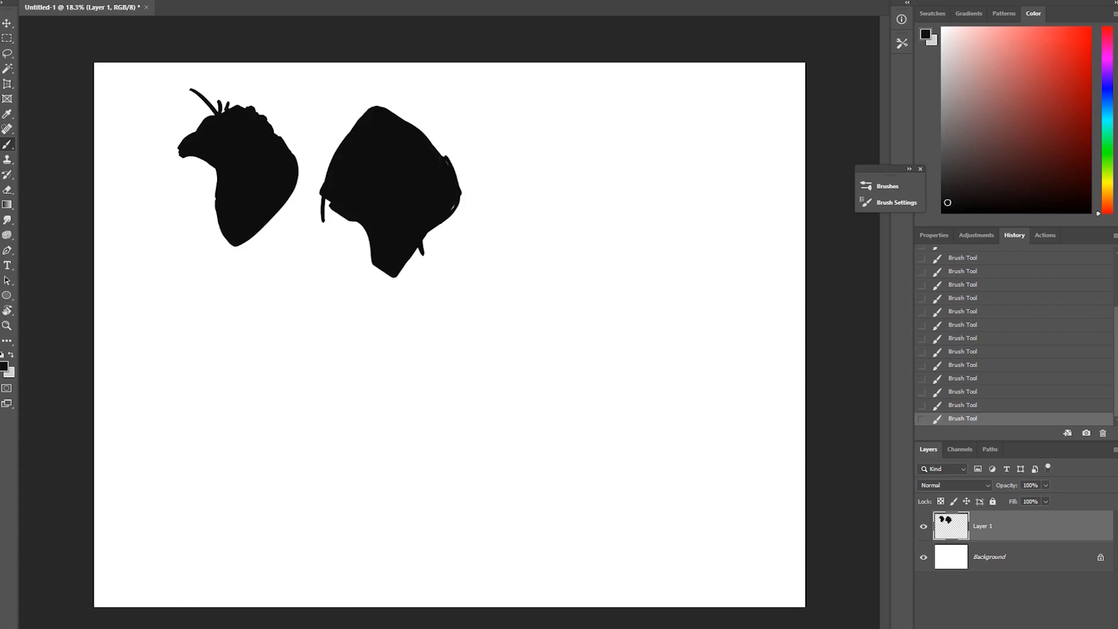
Step: Switch the eraser to the Hard Size Pressure Eraser AC preset
key(e)
click(322, 215)
right_click(328, 218)
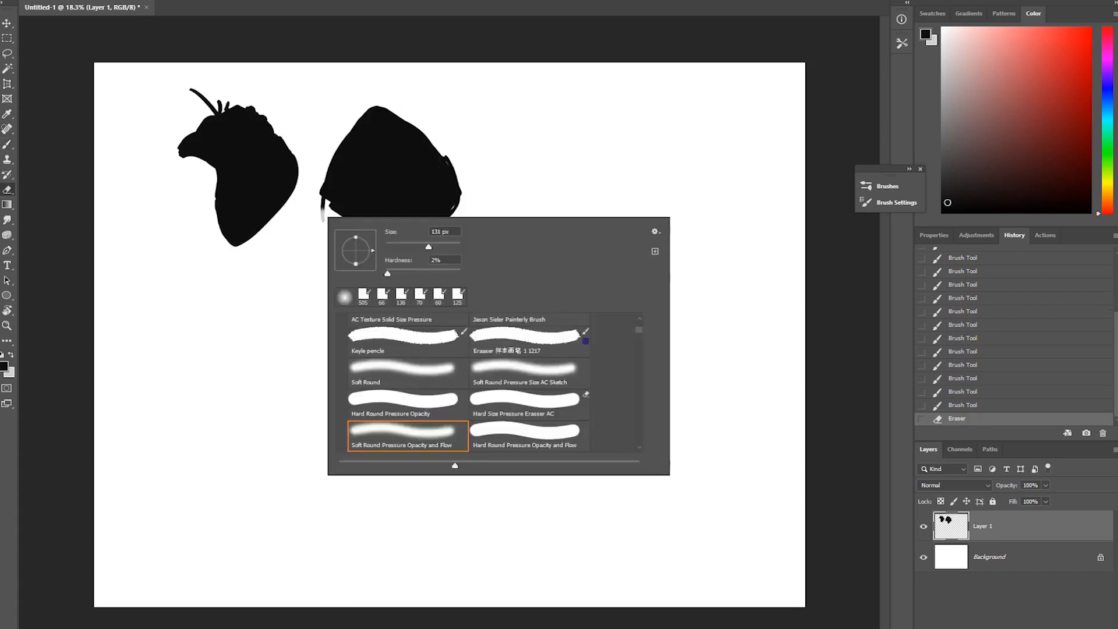
scroll(527, 367, down, 6)
scroll(528, 367, up, 5)
click(527, 341)
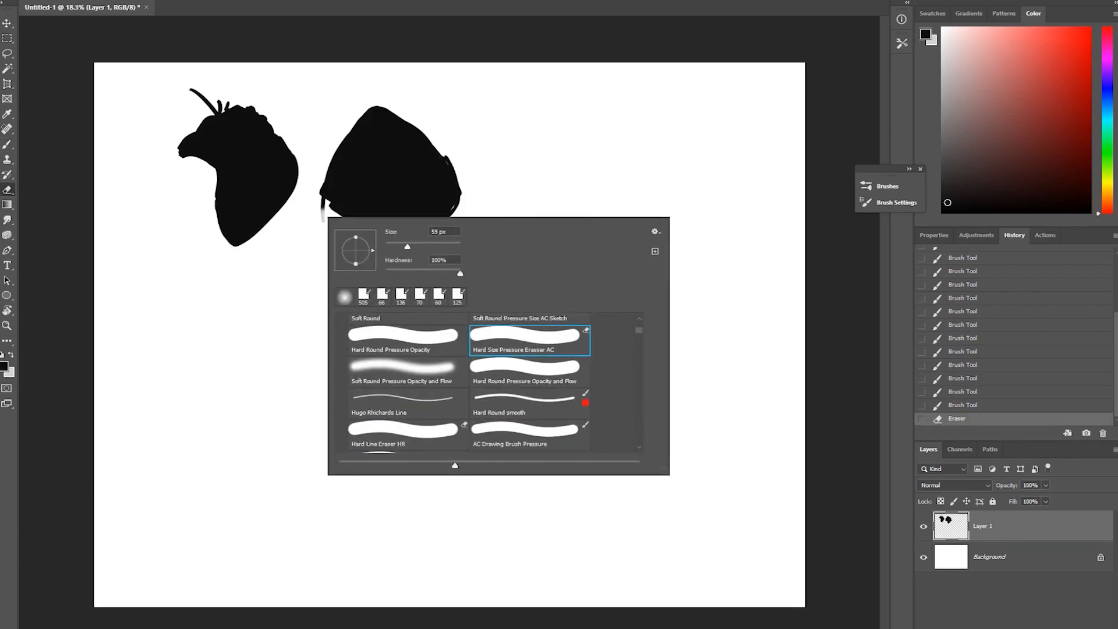
Step: Erase the stray stroke beside the second silhouette's face and carve small notches into both sides of its head
click(320, 224)
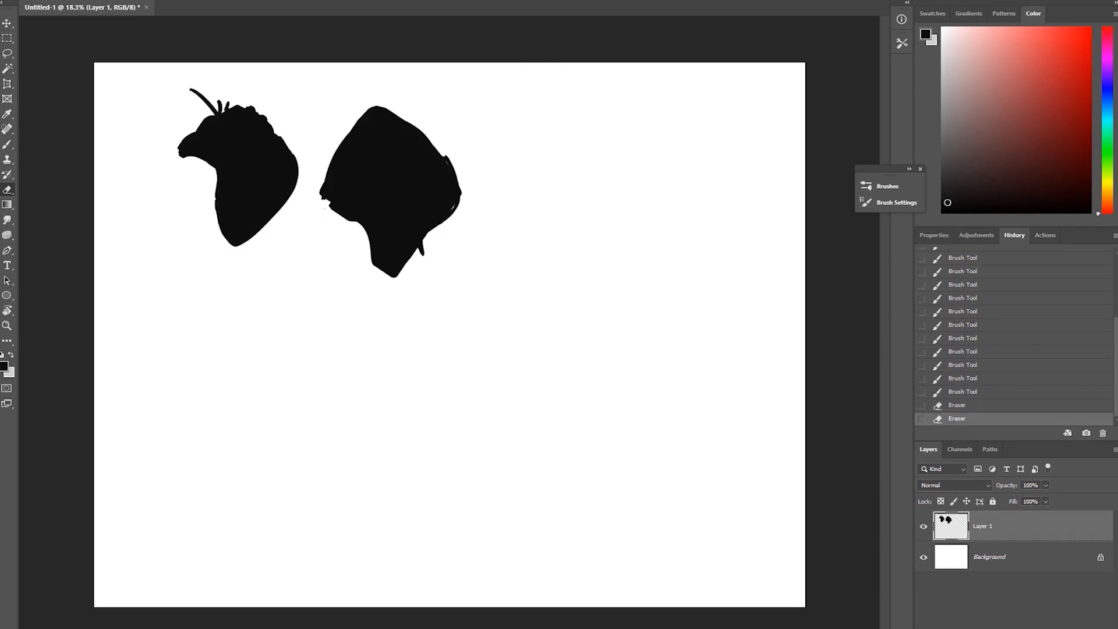
click(325, 205)
drag(332, 204, 326, 205)
mouse_move(458, 197)
mouse_down()
mouse_move(421, 193)
mouse_move(456, 200)
mouse_up()
Step: Paint bumps along the second silhouette's crown and add two leaf-shaped growths on its left side
key(b)
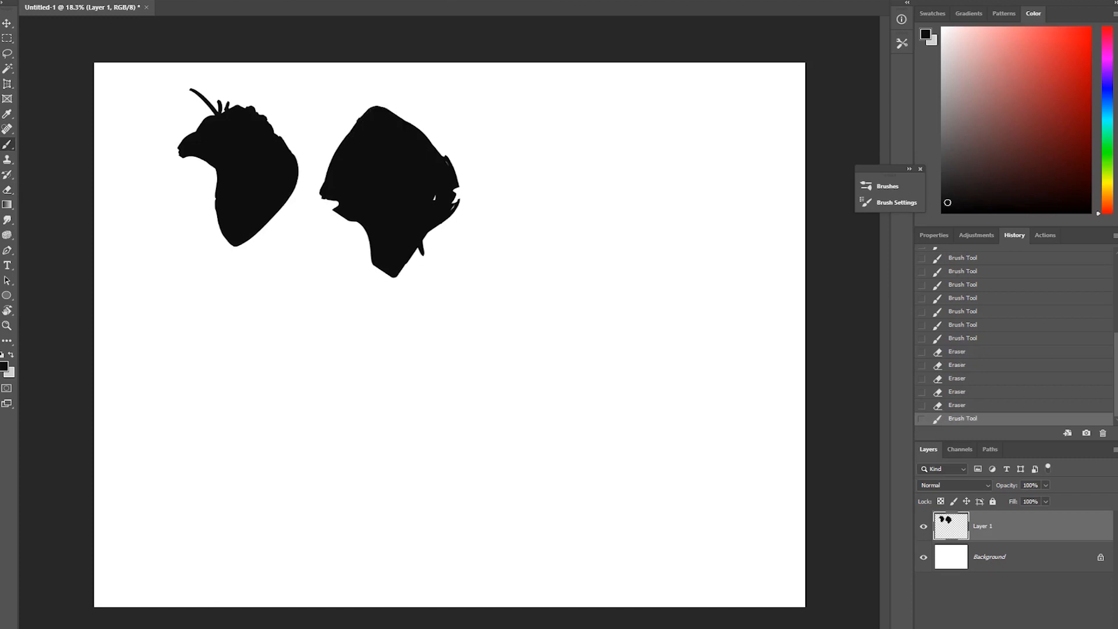
click(354, 123)
drag(346, 137, 337, 149)
drag(333, 157, 322, 192)
drag(393, 113, 417, 130)
drag(418, 130, 429, 141)
drag(430, 143, 438, 153)
drag(324, 189, 318, 179)
mouse_move(317, 179)
mouse_down()
mouse_move(313, 159)
mouse_move(320, 178)
mouse_move(332, 140)
mouse_up()
drag(329, 142, 325, 113)
drag(326, 113, 335, 140)
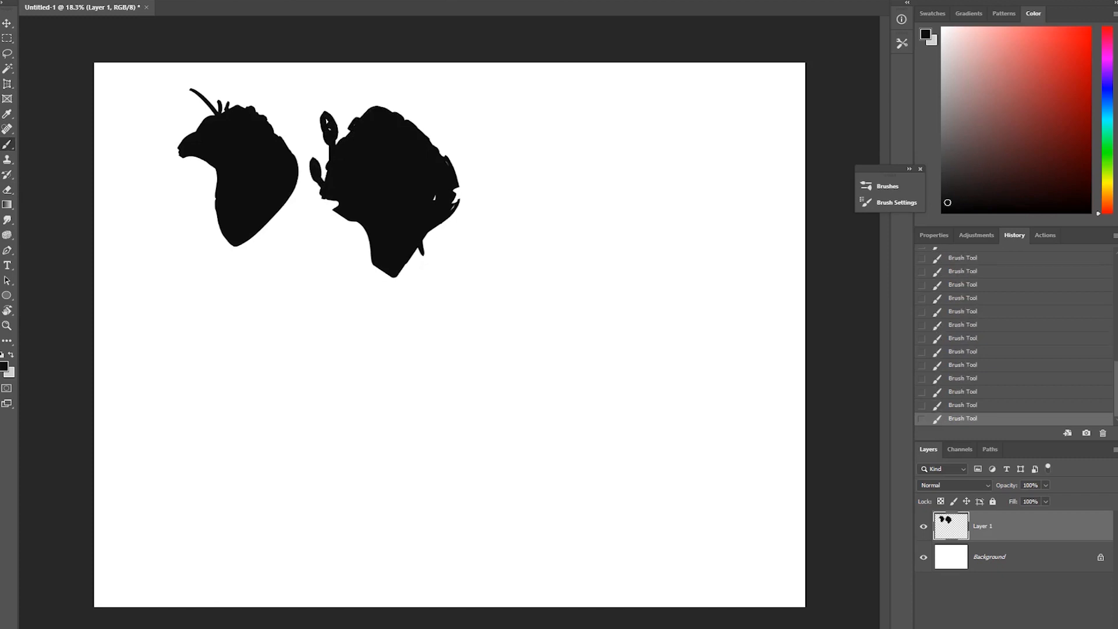
Step: Add pointed spikes and a small detached fleck along the upper-right edge of the second silhouette's crown
drag(428, 138, 424, 122)
drag(396, 113, 398, 97)
drag(399, 97, 409, 120)
drag(415, 106, 417, 109)
Step: Widen the second silhouette's neck, adding a chin spike, a spike behind the head and more points along the upper-left crown
drag(401, 271, 449, 225)
mouse_move(453, 216)
mouse_down()
mouse_move(466, 187)
mouse_move(447, 225)
mouse_up()
drag(367, 239, 340, 227)
drag(368, 244, 371, 263)
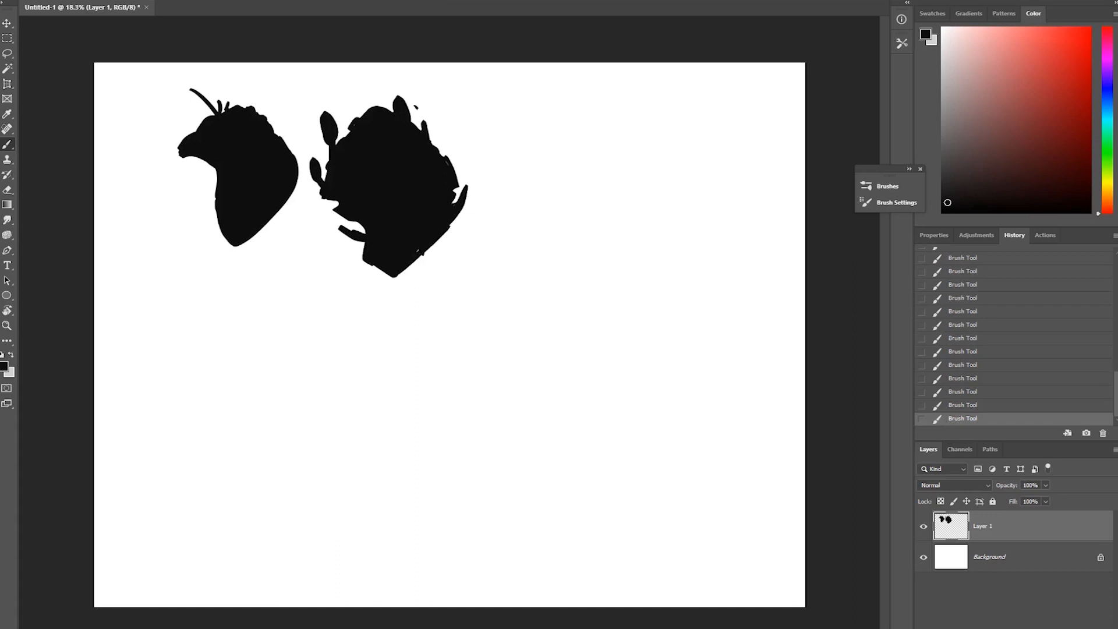
drag(338, 140, 381, 101)
drag(373, 279, 460, 212)
Step: Paint a third silhouette below the first, with broad shoulders, a snout spike and two curved horns
mouse_move(245, 324)
mouse_down()
mouse_move(300, 270)
mouse_move(316, 323)
mouse_up()
mouse_move(307, 335)
mouse_down()
mouse_move(279, 343)
mouse_move(291, 343)
mouse_up()
mouse_move(256, 285)
mouse_down()
mouse_move(303, 309)
mouse_move(262, 338)
mouse_move(273, 332)
mouse_up()
mouse_move(262, 279)
mouse_down()
mouse_move(230, 306)
mouse_move(210, 282)
mouse_up()
mouse_move(313, 291)
mouse_down()
mouse_move(313, 329)
mouse_move(267, 345)
mouse_move(306, 340)
mouse_up()
mouse_move(300, 349)
mouse_down()
mouse_move(217, 348)
mouse_move(262, 385)
mouse_move(240, 362)
mouse_move(255, 340)
mouse_move(285, 384)
mouse_move(250, 393)
mouse_move(220, 379)
mouse_up()
right_click(256, 368)
key(Escape)
drag(278, 302, 274, 302)
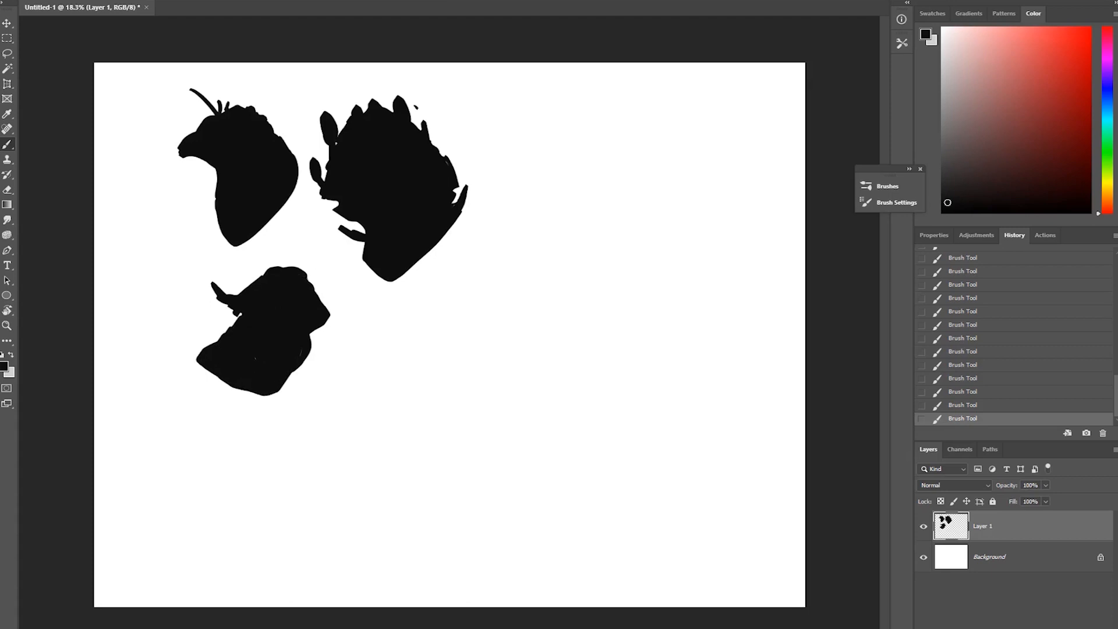
mouse_move(200, 269)
mouse_down()
mouse_move(259, 282)
mouse_move(250, 286)
mouse_move(259, 276)
mouse_up()
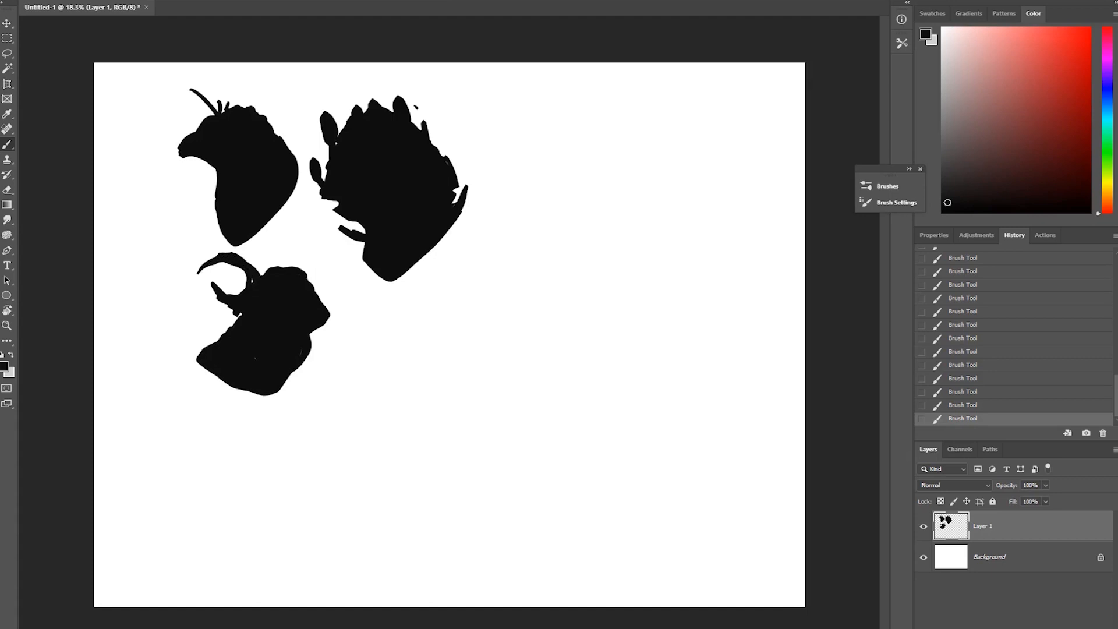
drag(280, 257, 301, 264)
Step: Paint a fourth, narrow silhouette at the canvas's left side, with a long snout, small teeth and a thick neck
mouse_move(175, 188)
mouse_down()
mouse_move(133, 208)
mouse_move(174, 225)
mouse_move(137, 204)
mouse_move(169, 239)
mouse_move(150, 294)
mouse_move(192, 230)
mouse_move(172, 288)
mouse_up()
mouse_move(186, 242)
mouse_down()
mouse_move(172, 303)
mouse_move(195, 233)
mouse_move(142, 216)
mouse_up()
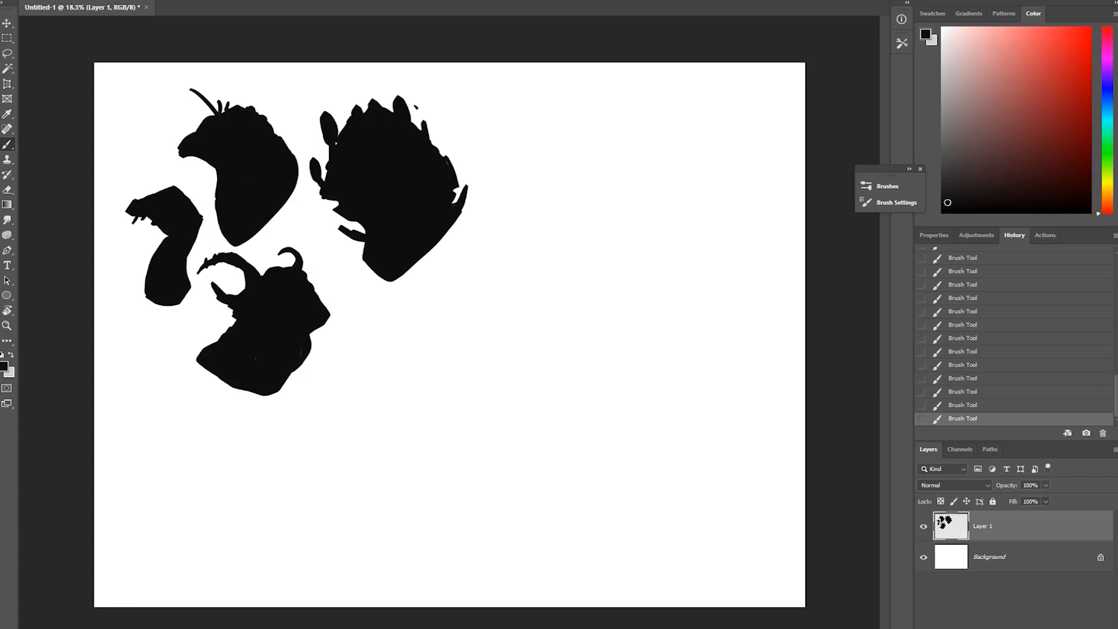
mouse_move(190, 180)
mouse_down()
mouse_move(192, 278)
mouse_move(163, 239)
mouse_move(146, 303)
mouse_up()
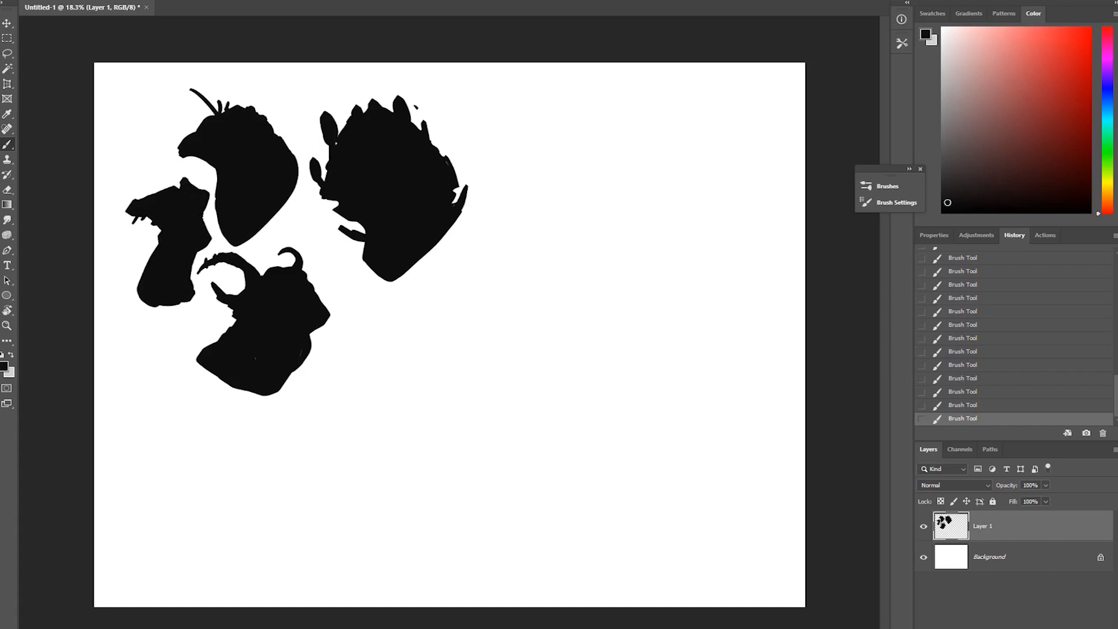
Step: Lasso the narrow long-snouted silhouette, place a duplicate in the empty area right of the spiky head, and deselect it
key(l)
mouse_move(203, 171)
mouse_down()
mouse_move(120, 247)
mouse_move(207, 294)
mouse_up()
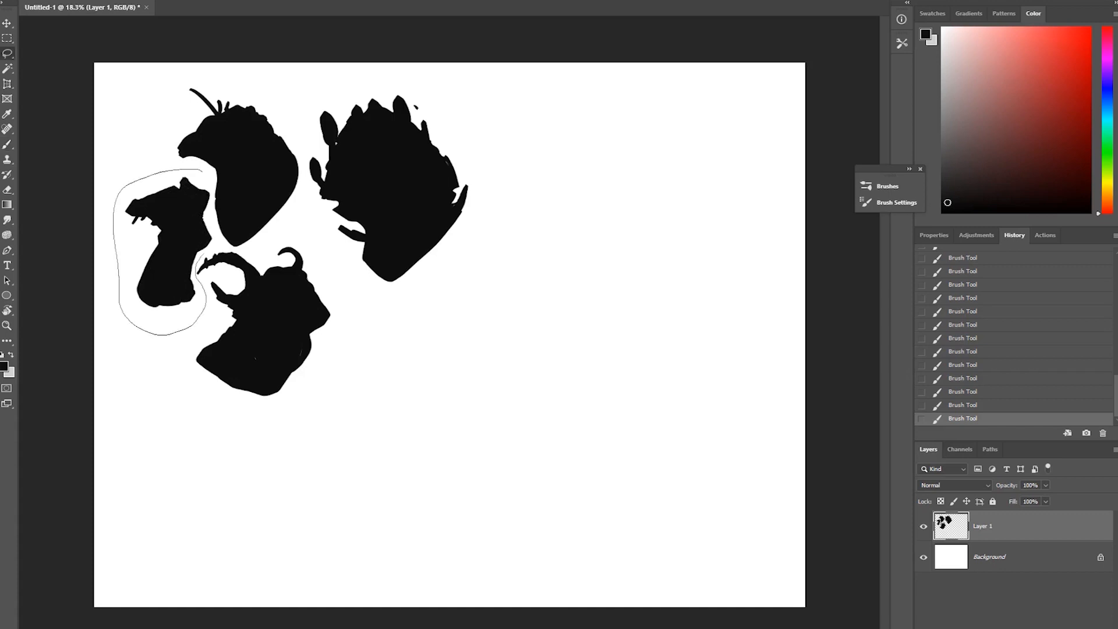
drag(209, 206, 208, 191)
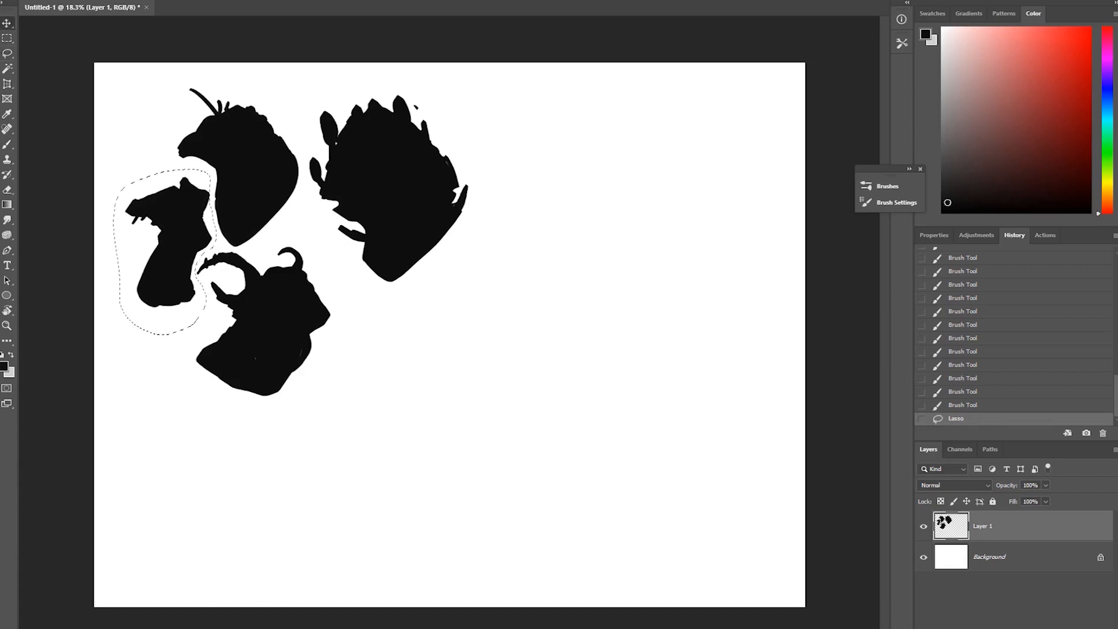
mouse_move(207, 231)
mouse_down()
mouse_move(579, 175)
mouse_move(586, 147)
mouse_up()
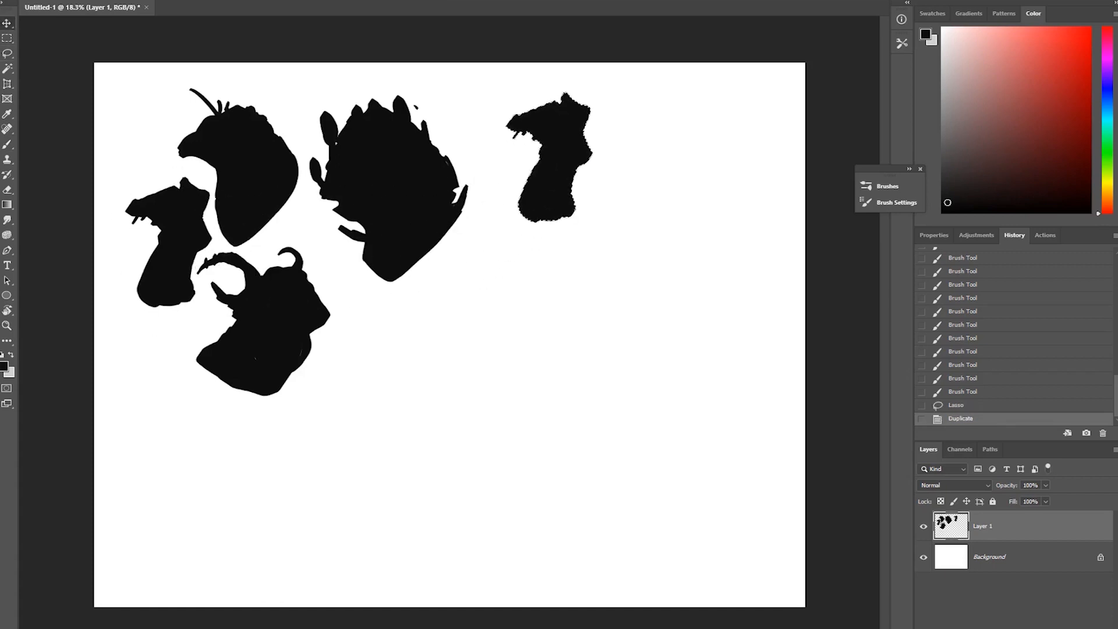
key(ctrl+d)
Step: Lasso the beaked head silhouette and place a duplicate to the right of the narrow silhouette's copy
key(l)
mouse_move(246, 77)
mouse_down()
mouse_move(195, 174)
mouse_move(295, 236)
mouse_move(277, 104)
mouse_up()
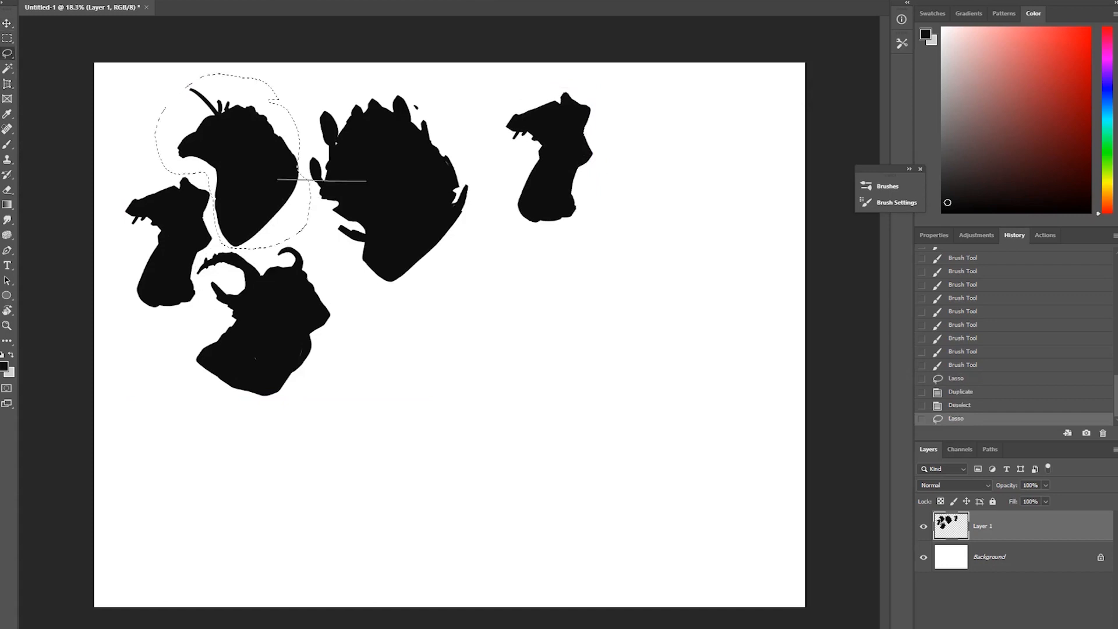
key(v)
mouse_move(302, 163)
mouse_down()
mouse_move(526, 171)
mouse_move(723, 158)
mouse_up()
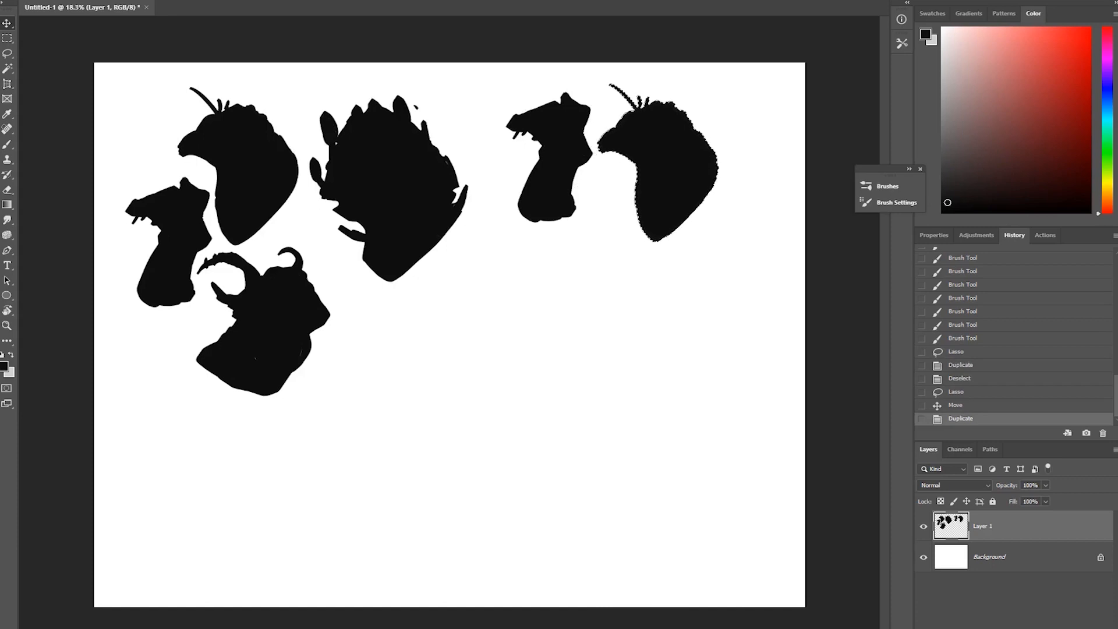
Step: Skew, rotate and shrink the beaked head's copy, place it over the narrow silhouette's copy as a new head, and deselect
key(ctrl)
key(ctrl+t)
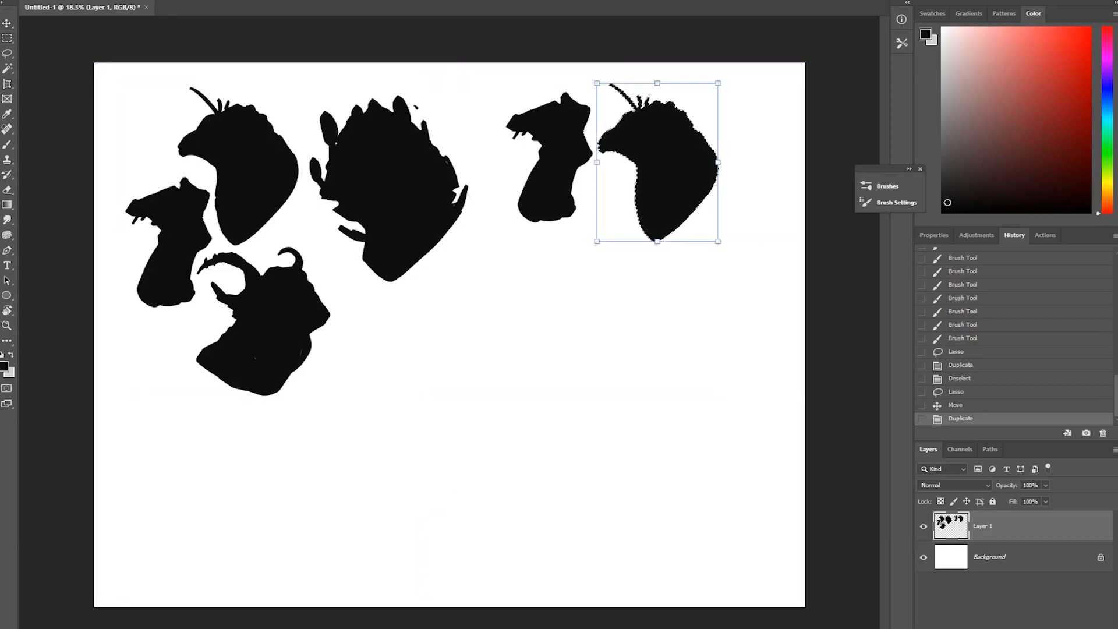
drag(597, 162, 583, 209)
drag(718, 83, 693, 76)
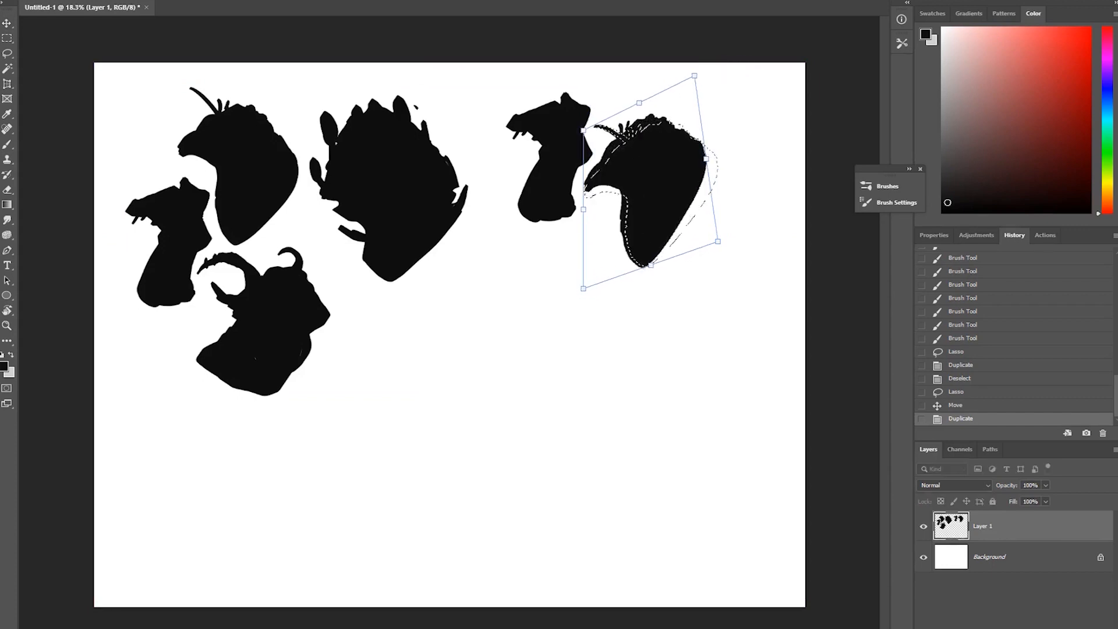
drag(656, 161, 561, 126)
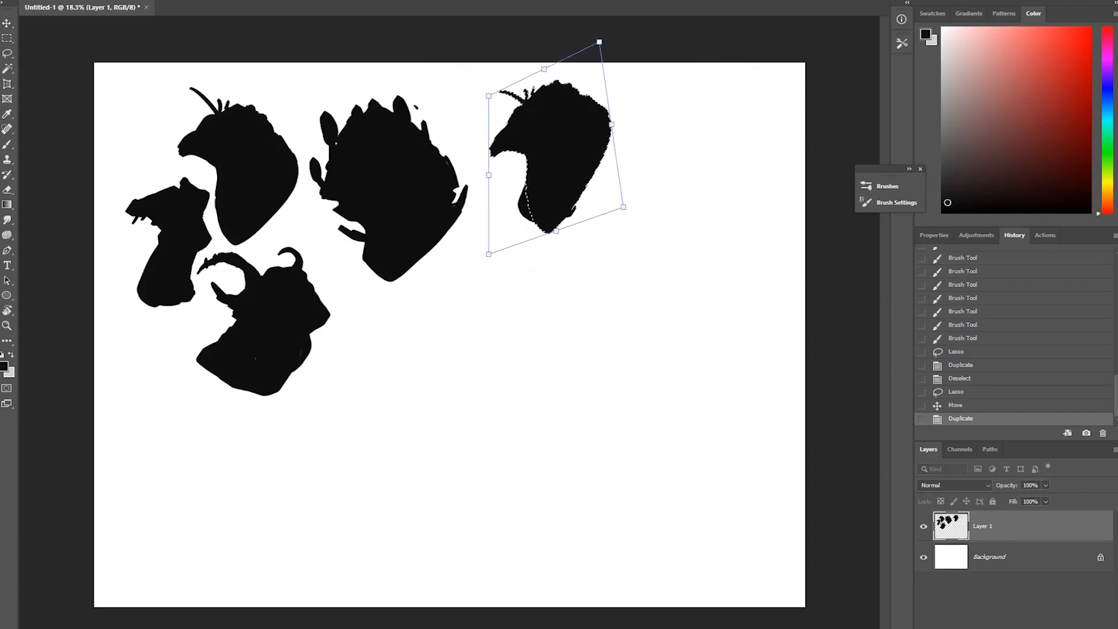
drag(618, 216, 516, 169)
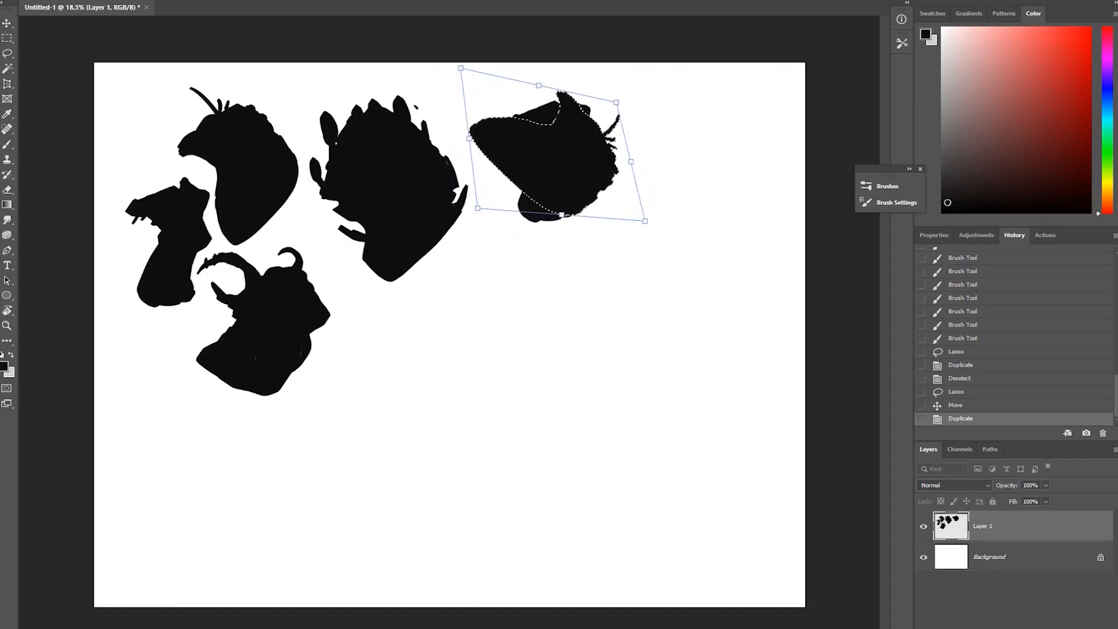
drag(461, 69, 505, 104)
drag(531, 164, 488, 126)
mouse_move(573, 165)
mouse_down()
mouse_move(573, 156)
mouse_move(608, 198)
mouse_move(581, 144)
mouse_up()
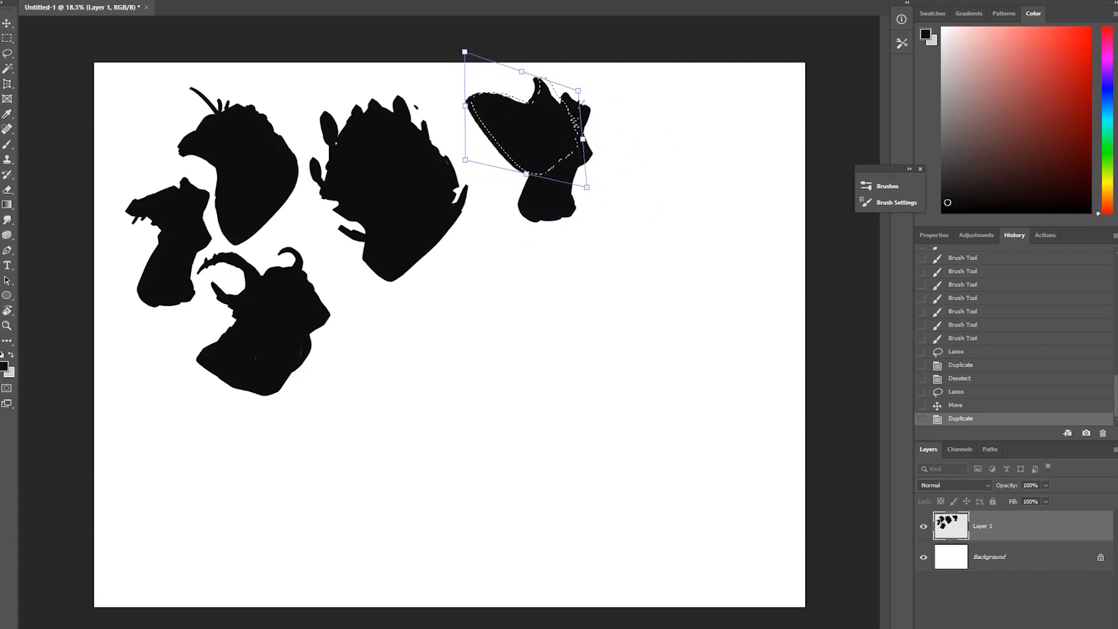
key(Return)
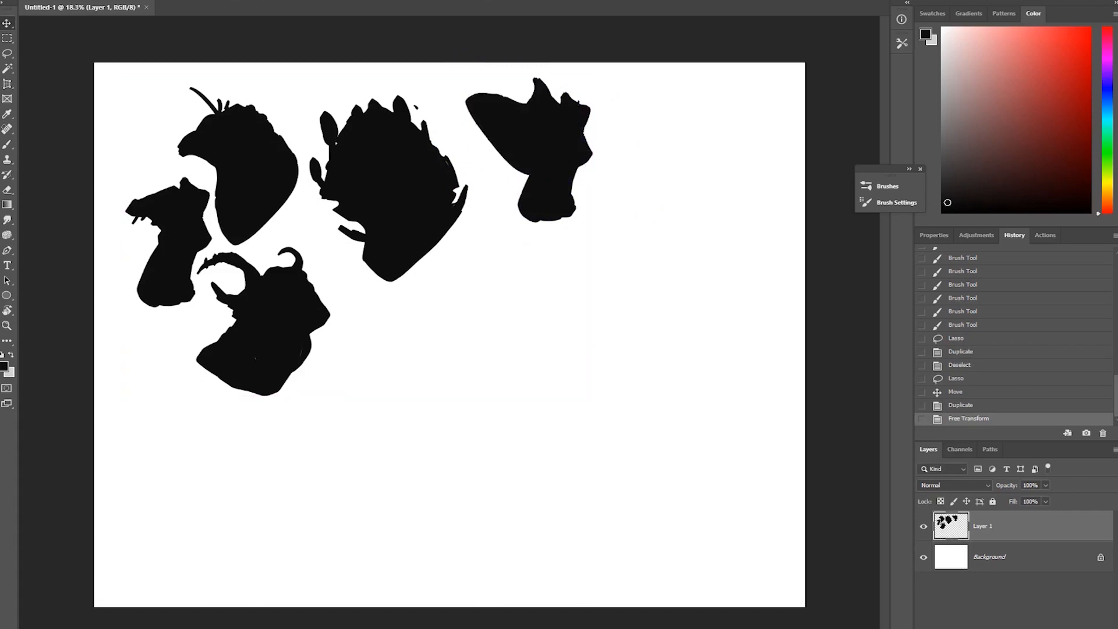
key(ctrl+d)
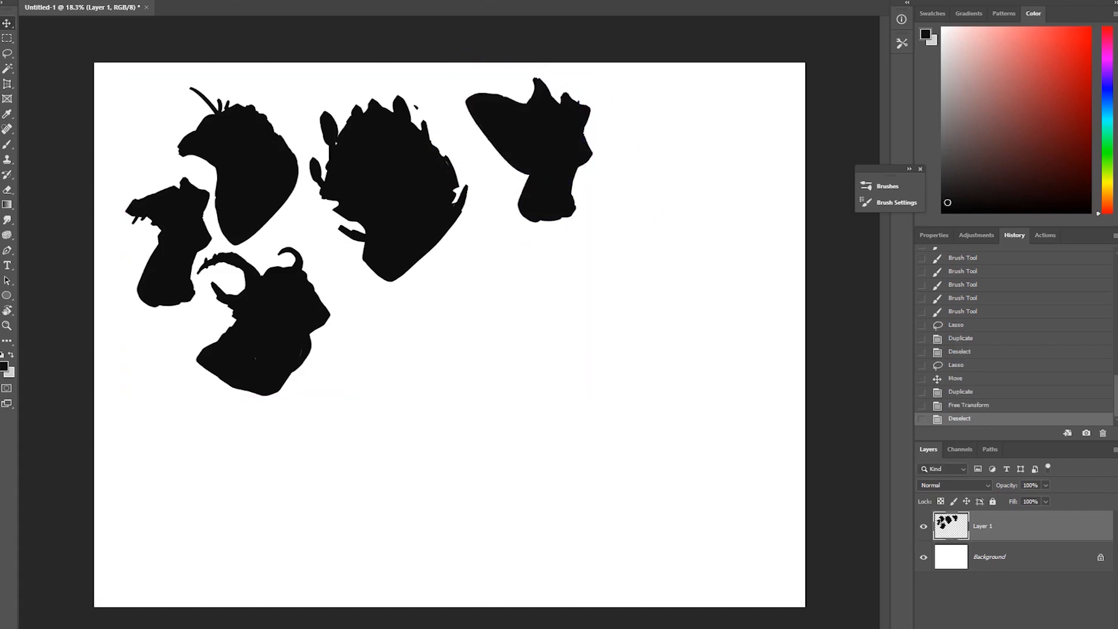
Step: Paint a thicker neck and broad shoulders under the recombined head, and extend a small spike on its crown
key(b)
mouse_move(510, 167)
mouse_down()
mouse_move(510, 216)
mouse_move(515, 196)
mouse_move(560, 245)
mouse_up()
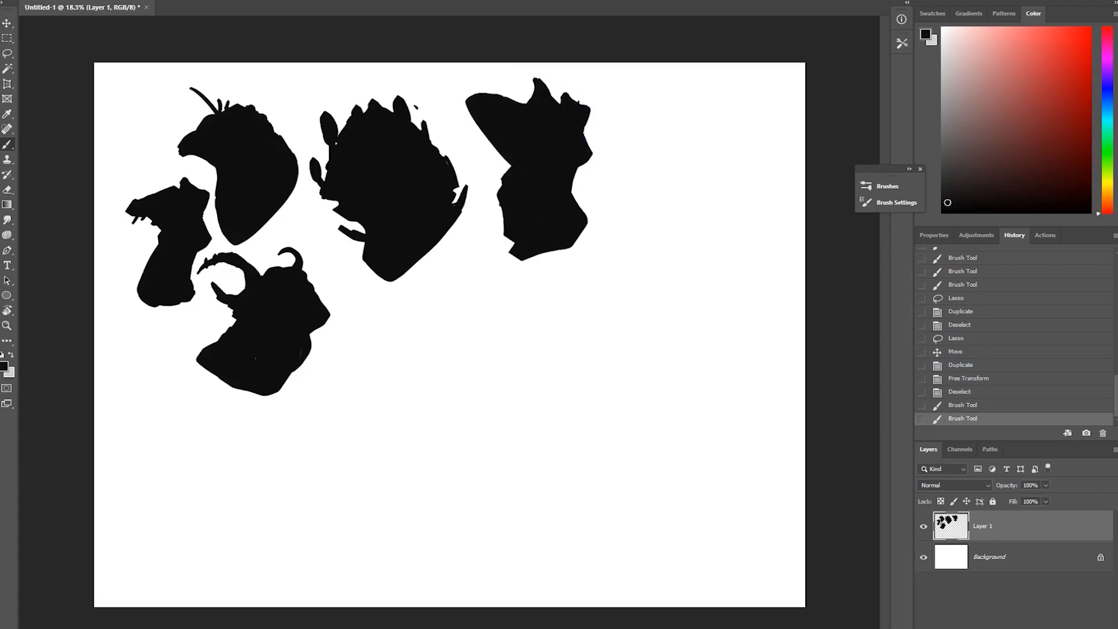
drag(504, 204, 482, 231)
drag(482, 245, 558, 253)
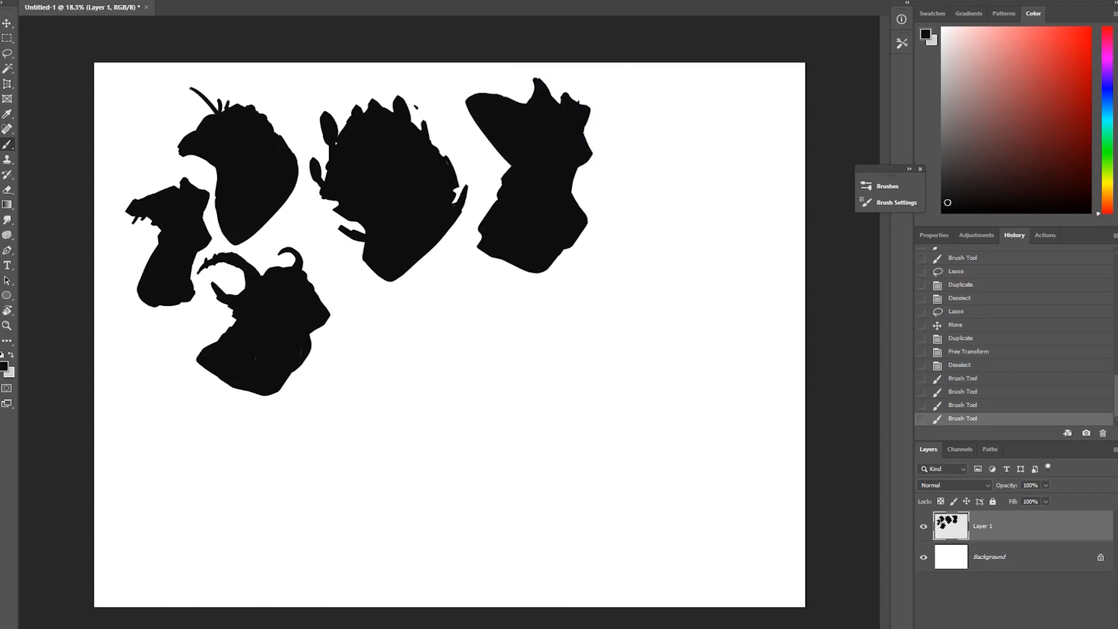
alt+right_click(562, 90)
alt+right_click(562, 91)
drag(567, 95, 562, 84)
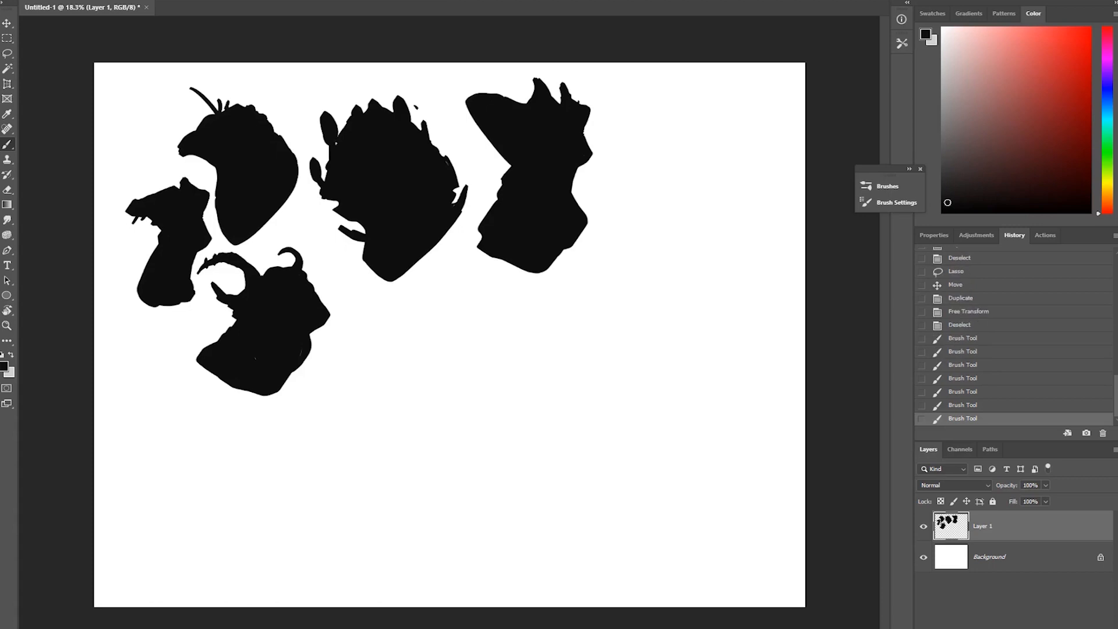
mouse_move(506, 171)
mouse_down()
mouse_move(470, 233)
mouse_move(479, 242)
mouse_move(478, 224)
mouse_up()
Step: Paint a rounded head silhouette below the spiky one, with thin whiskers at its face and a small bump on top
drag(407, 349, 420, 365)
drag(421, 313, 413, 355)
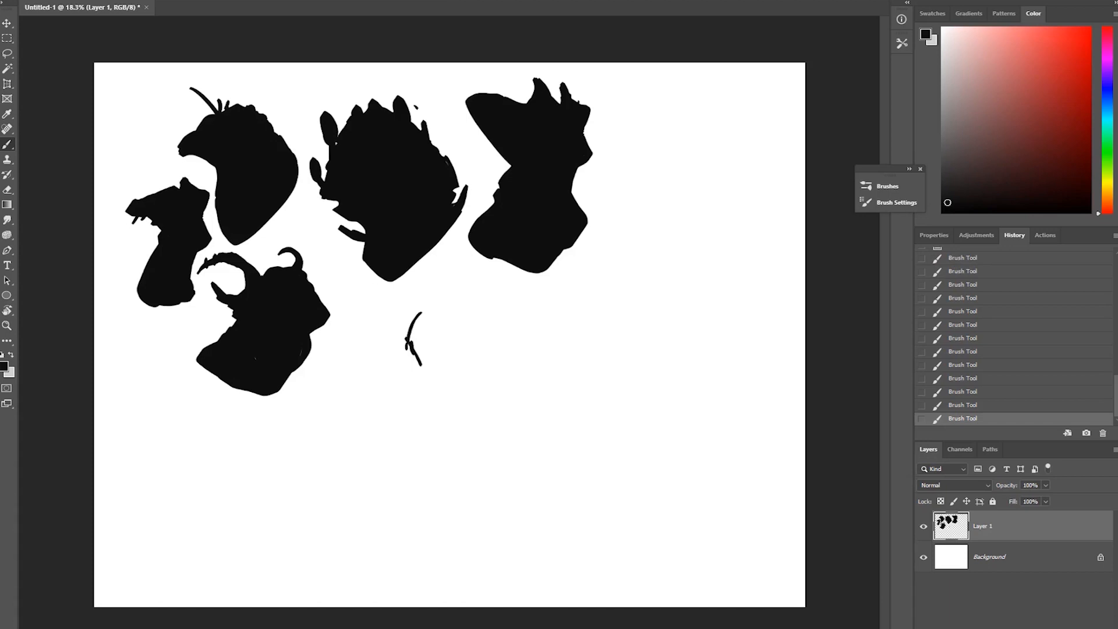
mouse_move(422, 313)
mouse_down()
mouse_move(414, 329)
mouse_move(488, 306)
mouse_up()
key(ctrl+z)
mouse_move(416, 335)
mouse_down()
mouse_move(440, 292)
mouse_move(459, 304)
mouse_move(434, 320)
mouse_move(442, 315)
mouse_move(419, 367)
mouse_move(449, 391)
mouse_move(463, 303)
mouse_move(487, 321)
mouse_move(474, 333)
mouse_move(485, 352)
mouse_move(458, 386)
mouse_up()
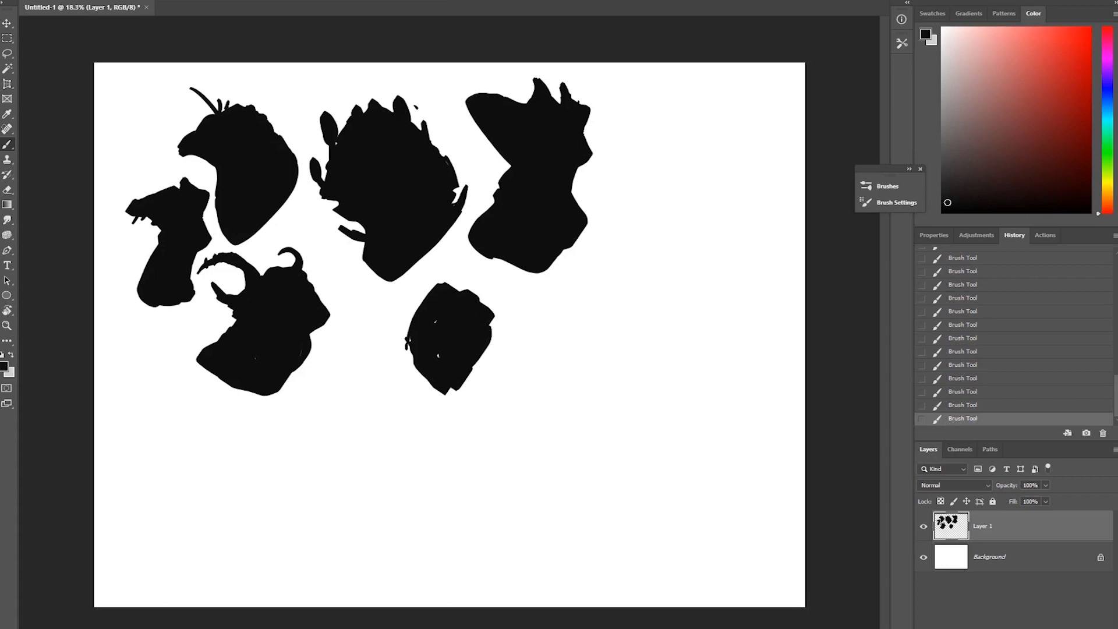
alt+right_click(404, 333)
drag(419, 322, 461, 315)
mouse_move(408, 338)
mouse_down()
mouse_move(376, 338)
mouse_move(393, 365)
mouse_move(406, 316)
mouse_move(407, 377)
mouse_up()
drag(441, 284, 440, 276)
Step: Add a ridged nape, a hunched back and a tapering chest to the whiskered head silhouette
drag(499, 326, 447, 417)
mouse_move(447, 399)
mouse_down()
mouse_move(426, 425)
mouse_move(513, 380)
mouse_up()
drag(514, 373, 497, 349)
drag(425, 434, 495, 383)
mouse_move(510, 379)
mouse_down()
mouse_move(431, 473)
mouse_move(516, 396)
mouse_up()
drag(513, 361, 539, 396)
right_click(471, 396)
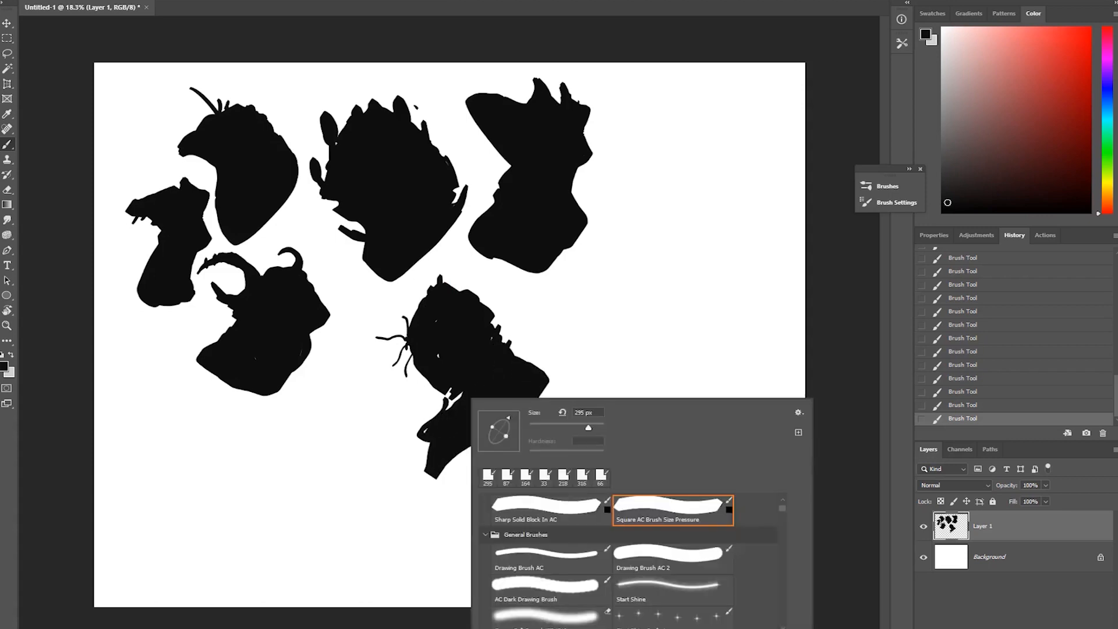
mouse_move(441, 405)
mouse_down()
mouse_move(422, 426)
mouse_move(459, 398)
mouse_up()
drag(510, 410, 509, 415)
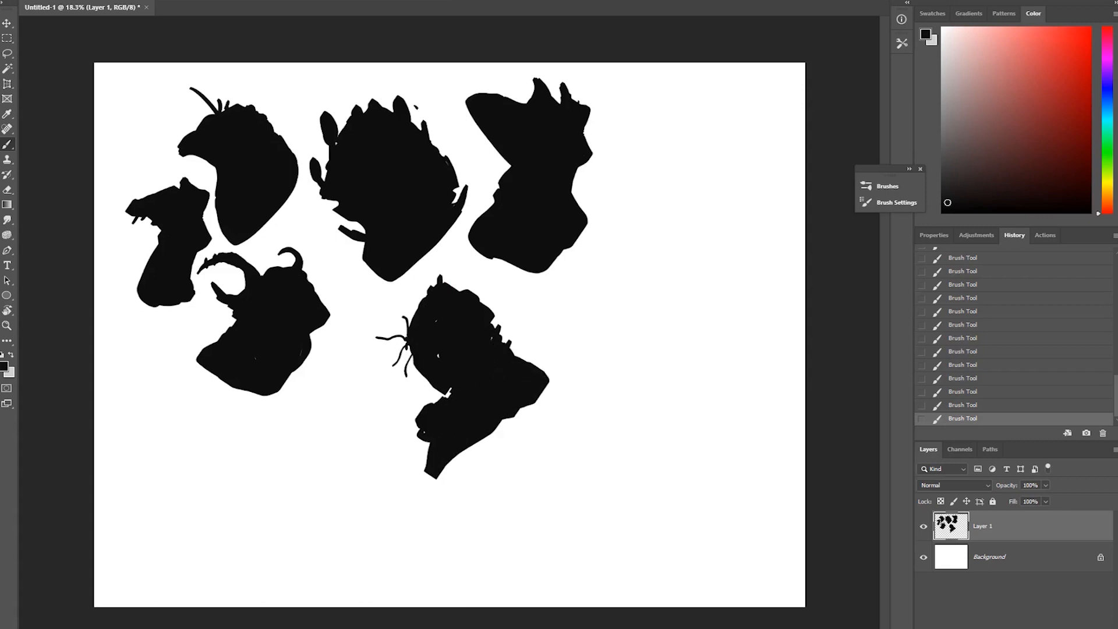
Step: Paint a rounded head silhouette below the horned one, with a protruding snout and a small knob on its brow
mouse_move(332, 401)
mouse_down()
mouse_move(291, 431)
mouse_move(323, 440)
mouse_move(275, 450)
mouse_move(309, 444)
mouse_up()
drag(336, 399, 336, 413)
mouse_move(290, 452)
mouse_down()
mouse_move(270, 462)
mouse_move(334, 426)
mouse_up()
drag(337, 407, 327, 441)
mouse_move(278, 468)
mouse_down()
mouse_move(292, 477)
mouse_move(349, 405)
mouse_move(355, 434)
mouse_move(332, 458)
mouse_up()
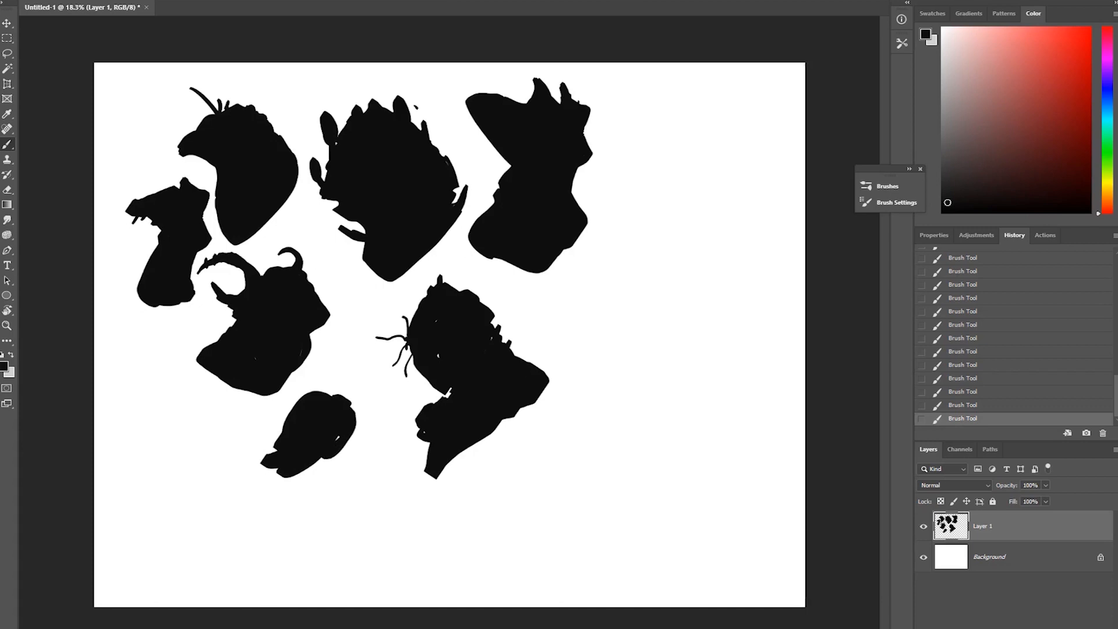
mouse_move(355, 396)
mouse_down()
mouse_move(341, 465)
mouse_move(327, 469)
mouse_move(362, 442)
mouse_move(330, 476)
mouse_up()
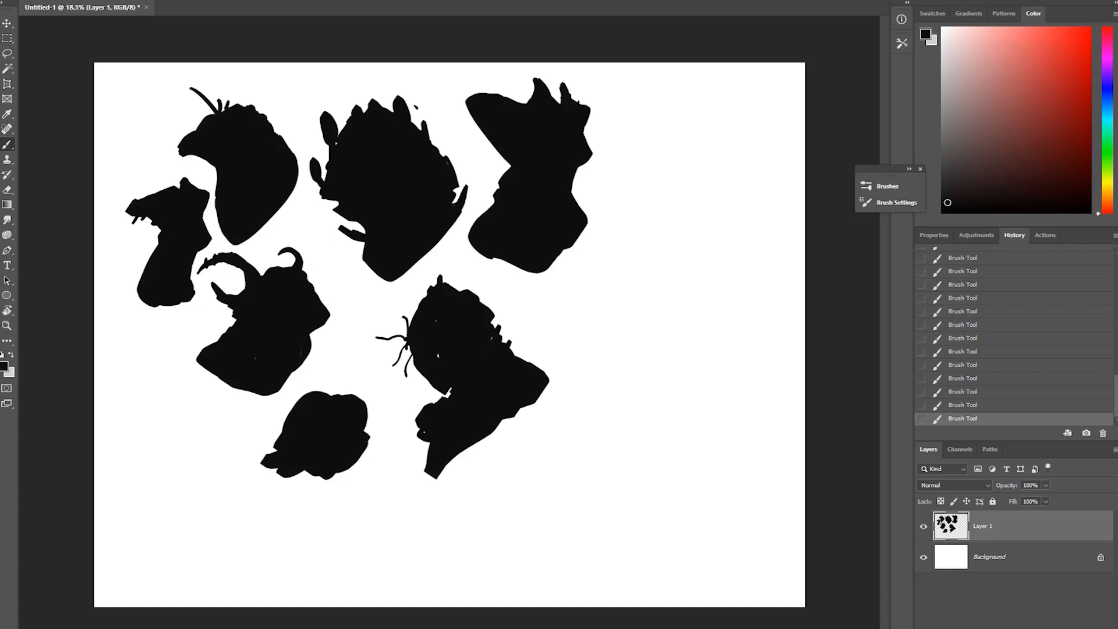
mouse_move(361, 426)
mouse_down()
mouse_move(370, 435)
mouse_move(317, 469)
mouse_move(345, 468)
mouse_move(315, 472)
mouse_up()
drag(323, 395, 329, 395)
mouse_move(283, 426)
mouse_down()
mouse_move(274, 412)
mouse_move(285, 420)
mouse_up()
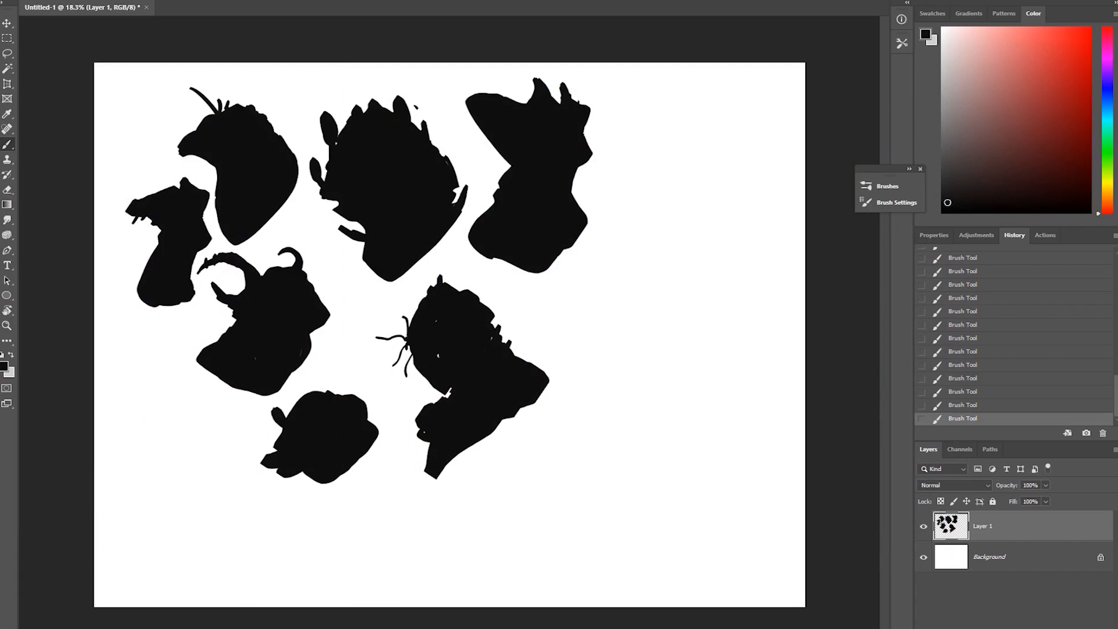
Step: Paint a neck, sloping shoulders and a jagged chest beneath the knob-browed head
mouse_move(375, 446)
mouse_down()
mouse_move(349, 474)
mouse_move(309, 479)
mouse_move(330, 506)
mouse_move(386, 476)
mouse_up()
mouse_move(382, 484)
mouse_down()
mouse_move(306, 524)
mouse_move(367, 506)
mouse_move(315, 547)
mouse_move(402, 490)
mouse_up()
drag(373, 525, 314, 570)
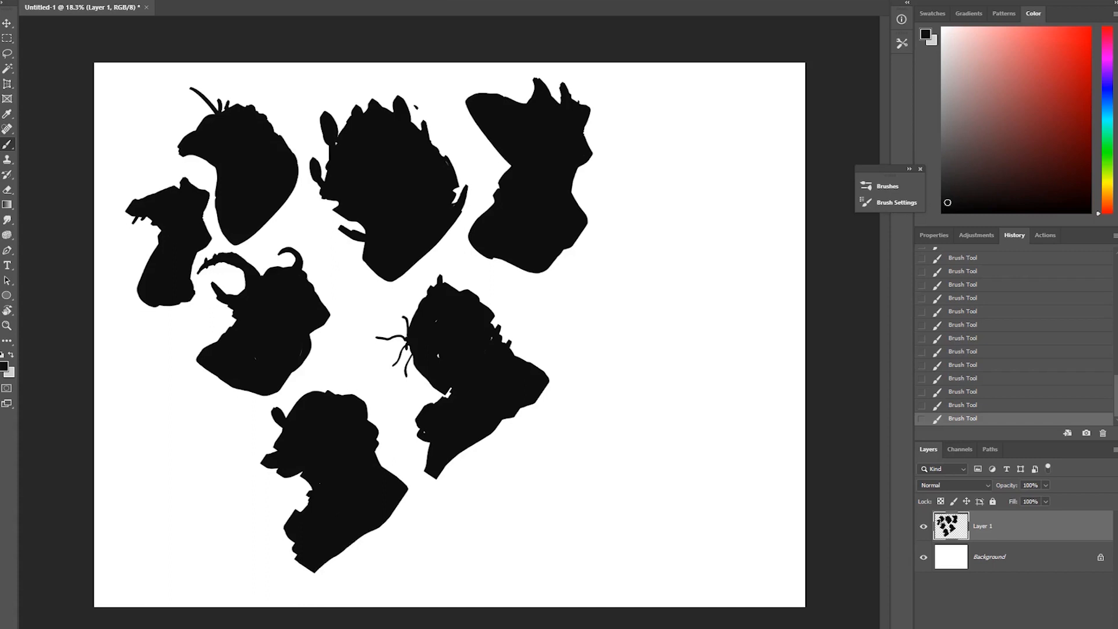
Step: Paint a small bird-like silhouette between the horned and whiskered heads, with a hooked beak, crest spikes and a ruffled neck
drag(649, 157, 660, 158)
alt+right_click(326, 308)
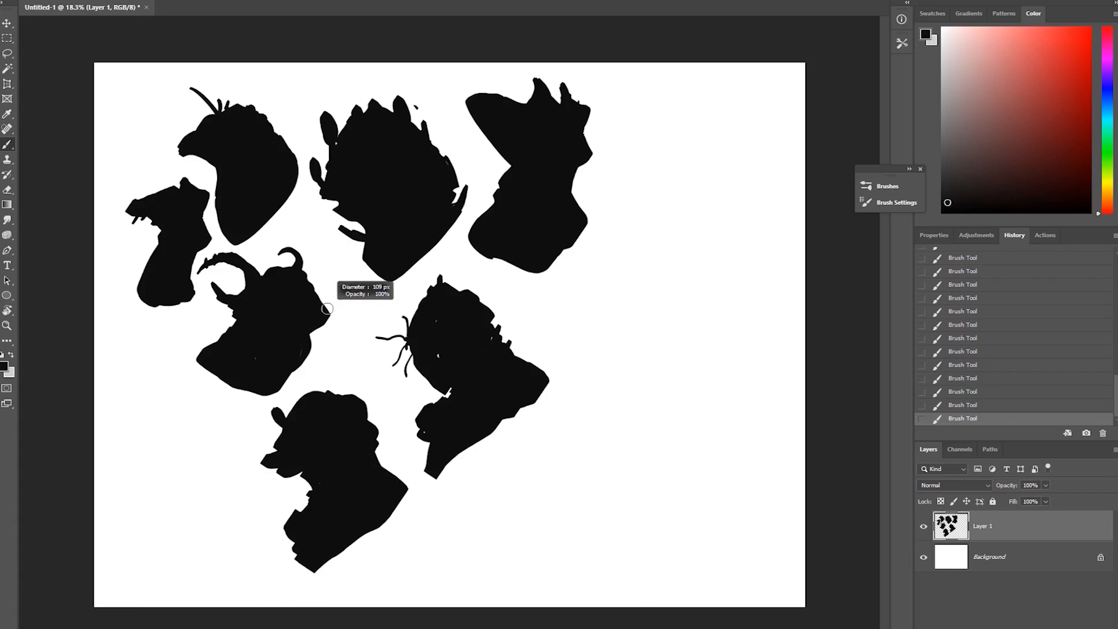
mouse_move(344, 286)
mouse_down()
mouse_move(360, 301)
mouse_move(379, 297)
mouse_move(353, 301)
mouse_move(367, 303)
mouse_move(353, 312)
mouse_move(381, 306)
mouse_move(344, 332)
mouse_move(381, 309)
mouse_move(354, 358)
mouse_move(373, 319)
mouse_move(355, 376)
mouse_move(373, 377)
mouse_move(346, 327)
mouse_move(329, 362)
mouse_up()
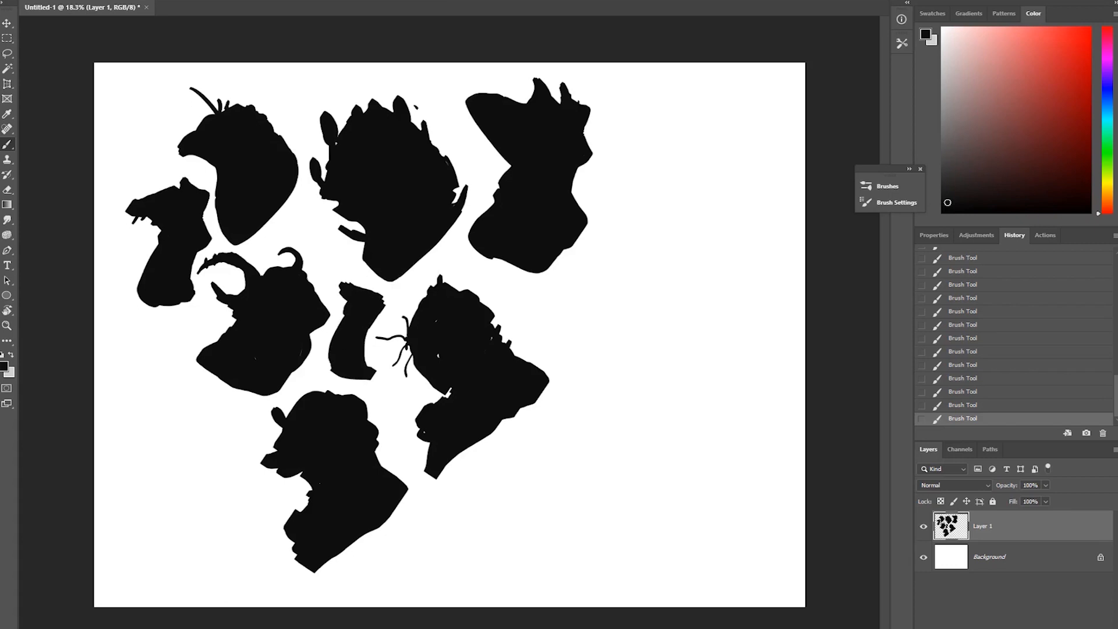
drag(382, 297, 389, 308)
right_click(388, 299)
mouse_move(345, 284)
mouse_down()
mouse_move(338, 263)
mouse_move(330, 274)
mouse_move(344, 314)
mouse_move(323, 372)
mouse_up()
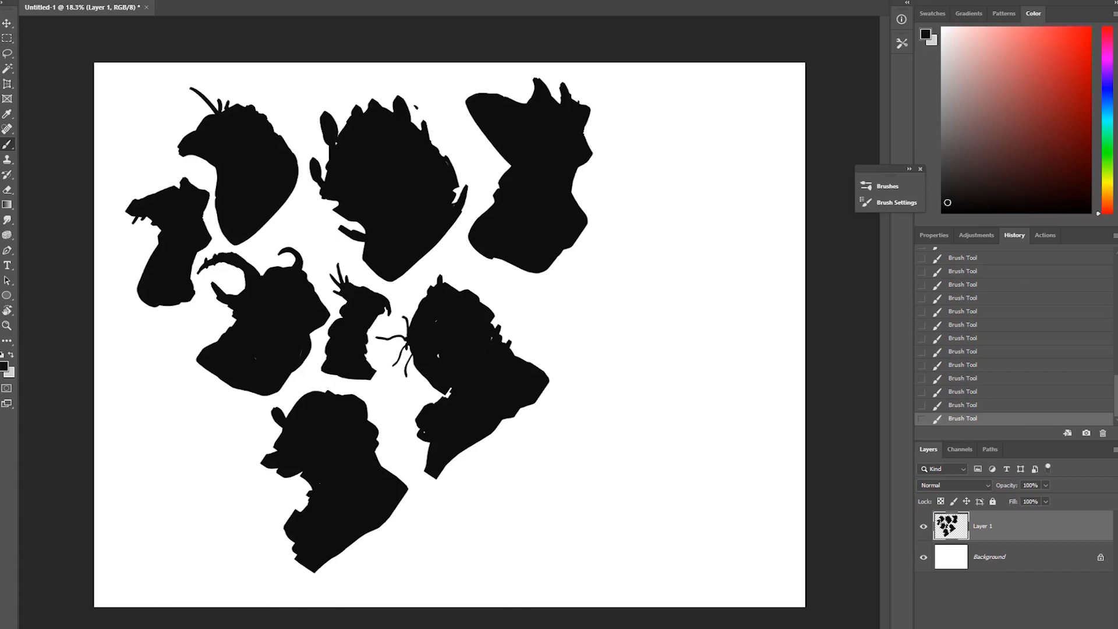
Step: Rough out an upright silhouette at the canvas's lower left, with a looped head and thick neck, reworking the loop's inner edges
drag(124, 410, 162, 374)
mouse_move(124, 411)
mouse_down()
mouse_move(154, 377)
mouse_move(176, 390)
mouse_move(155, 508)
mouse_move(142, 405)
mouse_move(153, 415)
mouse_move(143, 482)
mouse_move(130, 494)
mouse_move(149, 513)
mouse_up()
mouse_move(166, 451)
mouse_down()
mouse_move(181, 498)
mouse_move(137, 513)
mouse_up()
key(e)
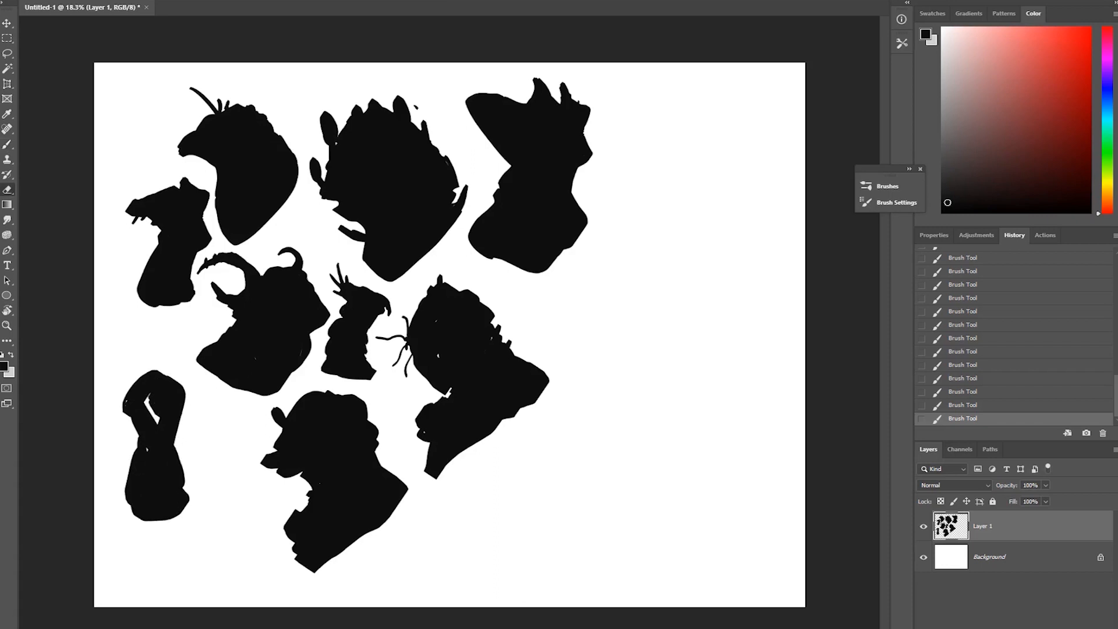
drag(154, 389, 160, 392)
drag(159, 390, 167, 398)
drag(163, 390, 167, 396)
drag(165, 392, 159, 389)
key(b)
drag(156, 388, 163, 392)
drag(161, 389, 159, 397)
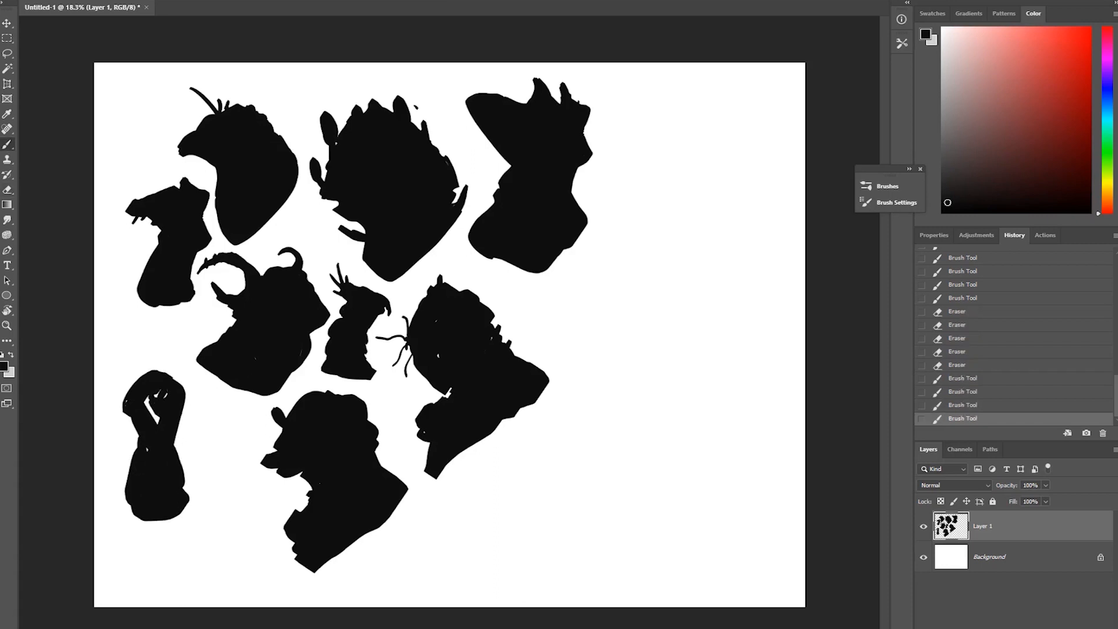
drag(139, 433, 145, 450)
mouse_move(187, 395)
mouse_down()
mouse_move(185, 449)
mouse_move(201, 431)
mouse_up()
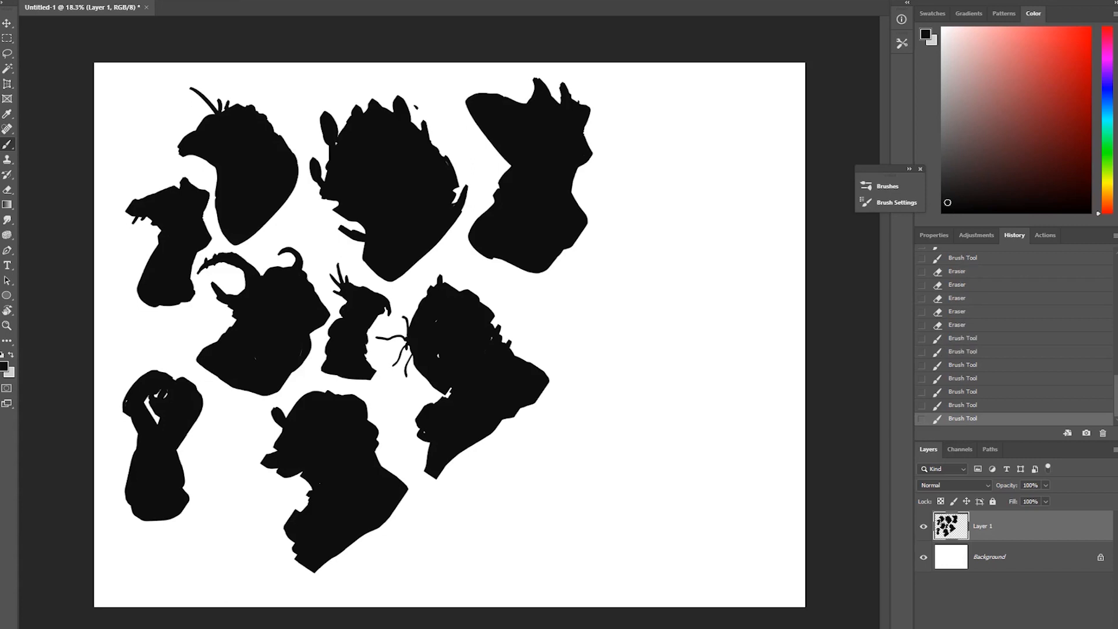
Step: Fill the gap inside the lower-left silhouette's head to make it solid, and smooth its crown
key(e)
mouse_move(134, 385)
mouse_down()
mouse_move(160, 370)
mouse_move(158, 423)
mouse_up()
key(b)
mouse_move(152, 403)
mouse_down()
mouse_move(161, 414)
mouse_move(165, 393)
mouse_up()
drag(148, 401, 159, 420)
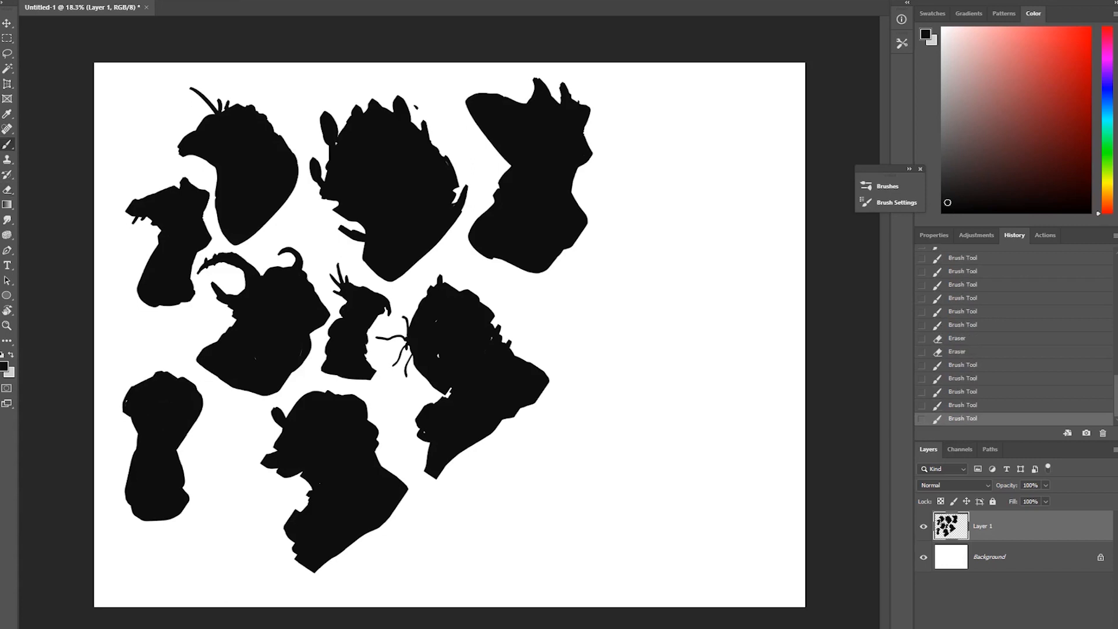
drag(153, 378, 169, 379)
Step: Erase the left side of the lower-left silhouette's neck to narrow it, and paint a shoulder bulge on the right
key(e)
drag(142, 428, 139, 519)
mouse_move(134, 448)
mouse_down()
mouse_move(145, 522)
mouse_move(155, 522)
mouse_up()
key(b)
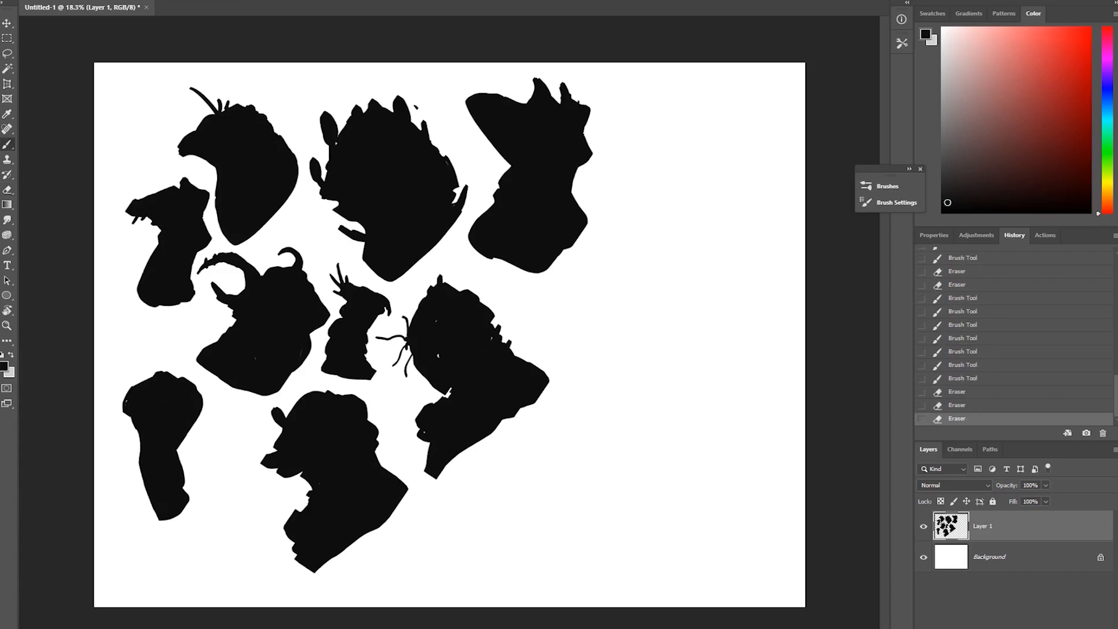
drag(192, 443, 186, 513)
drag(201, 469, 181, 515)
Step: Reshape the sides of the lower-left silhouette's head and add two long curved antennae and short side feelers
drag(123, 405, 127, 421)
mouse_move(163, 373)
mouse_down()
mouse_move(196, 388)
mouse_move(158, 379)
mouse_move(199, 412)
mouse_up()
key(e)
drag(201, 389, 190, 434)
key(b)
mouse_move(122, 406)
mouse_down()
mouse_move(159, 379)
mouse_move(115, 339)
mouse_up()
mouse_move(173, 376)
mouse_down()
mouse_move(180, 327)
mouse_move(180, 376)
mouse_up()
drag(138, 375, 111, 387)
drag(194, 382, 203, 383)
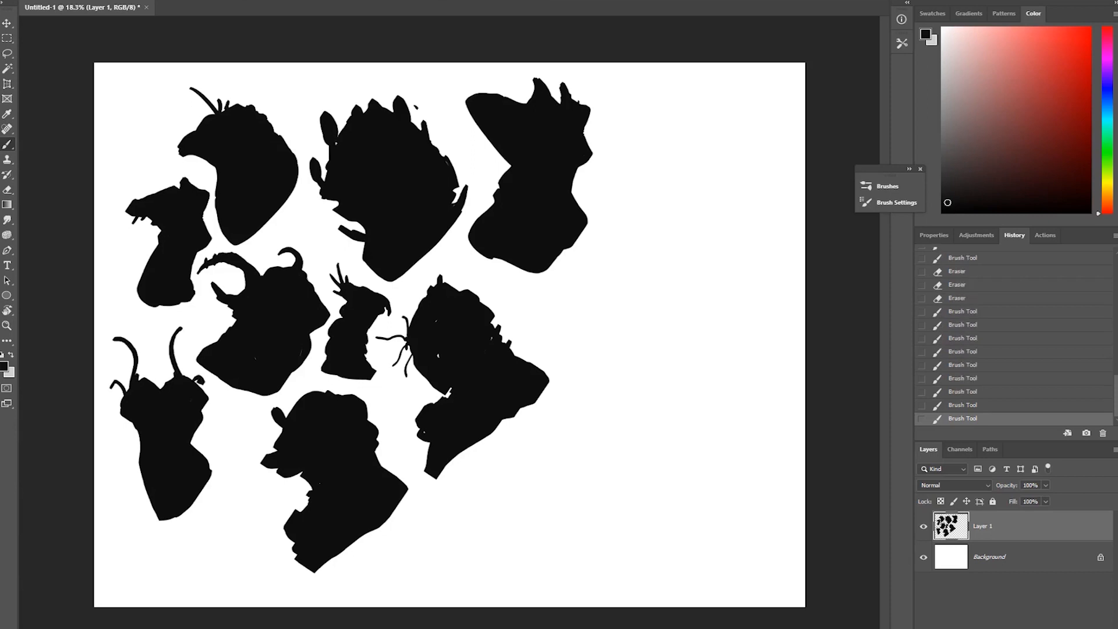
Step: Paint fuller cheeks on the antennaed head and thicken the left side of its neck and chest
drag(121, 410, 135, 434)
drag(205, 408, 194, 434)
drag(120, 424, 138, 437)
drag(140, 442, 152, 532)
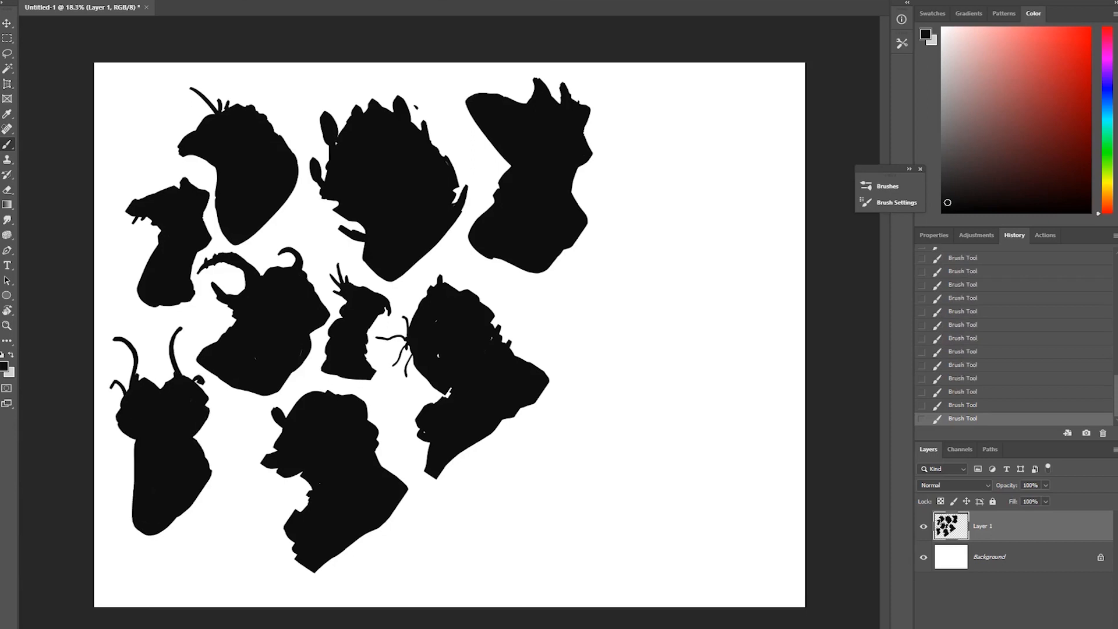
Step: Paint a tall silhouette right of the recombined head, with a knobbed crown, a ridged nape and a tapering chest
mouse_move(641, 125)
mouse_down()
mouse_move(681, 139)
mouse_move(646, 222)
mouse_up()
drag(679, 134, 670, 180)
drag(638, 125, 673, 119)
drag(661, 105, 670, 273)
drag(681, 198, 655, 306)
mouse_move(690, 139)
mouse_down()
mouse_move(705, 175)
mouse_move(681, 291)
mouse_up()
mouse_move(629, 145)
mouse_down()
mouse_move(632, 180)
mouse_move(640, 134)
mouse_up()
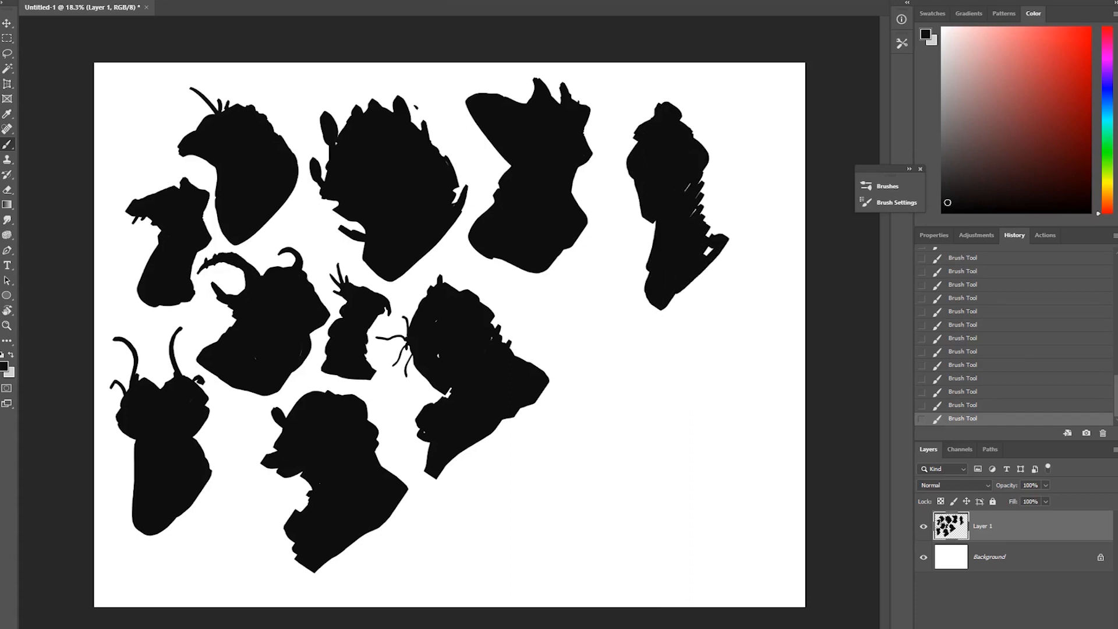
drag(648, 271, 646, 292)
drag(690, 186, 714, 242)
drag(683, 124, 696, 136)
Step: Paint a mushroom-shaped head silhouette with a short neck in the gap near the canvas's bottom edge
mouse_move(197, 535)
mouse_down()
mouse_move(232, 493)
mouse_move(255, 556)
mouse_up()
drag(197, 535, 249, 558)
drag(230, 506, 207, 539)
mouse_move(236, 507)
mouse_down()
mouse_move(248, 545)
mouse_move(218, 549)
mouse_move(221, 584)
mouse_up()
drag(209, 588, 250, 593)
Step: Erase notches into the mushroom-shaped head's crown and sides, and paint a wide neck with flared shoulders beneath it
key(e)
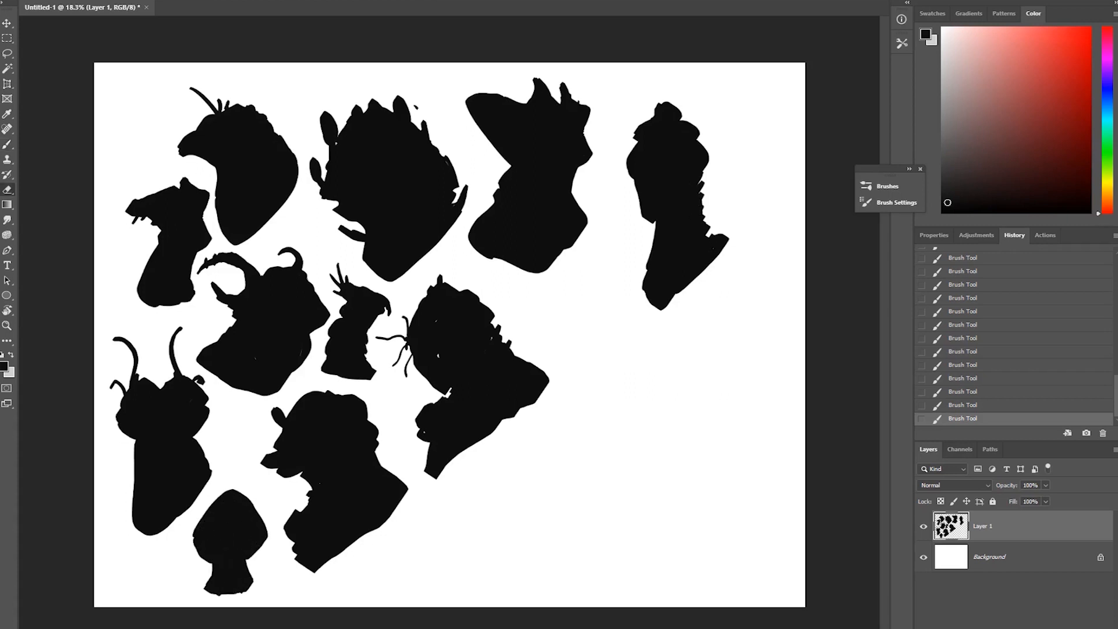
drag(256, 500, 252, 516)
mouse_move(205, 501)
mouse_down()
mouse_move(216, 519)
mouse_move(248, 516)
mouse_up()
mouse_move(259, 501)
mouse_down()
mouse_move(220, 518)
mouse_move(230, 503)
mouse_up()
drag(231, 492, 231, 510)
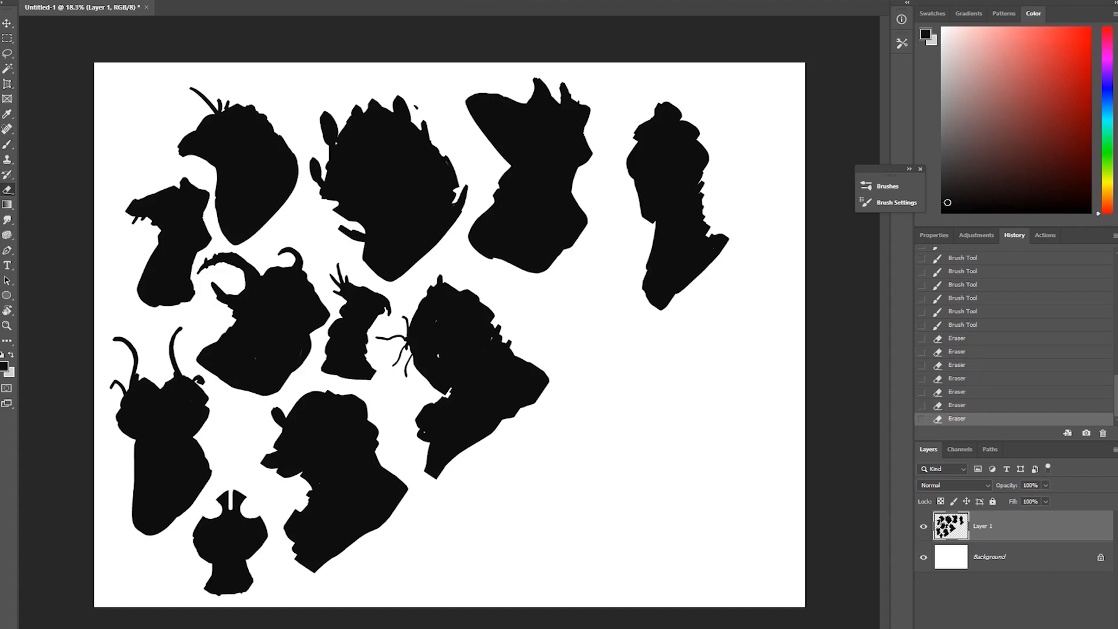
drag(198, 547, 207, 558)
mouse_move(262, 545)
mouse_down()
mouse_move(248, 558)
mouse_move(263, 564)
mouse_up()
key(b)
mouse_move(255, 547)
mouse_down()
mouse_move(261, 596)
mouse_move(250, 591)
mouse_up()
mouse_move(218, 511)
mouse_down()
mouse_move(252, 515)
mouse_move(209, 517)
mouse_up()
Step: Paint a silhouette right of the whiskered one, with a short snout, a long curved neck and pointed lower ends
drag(550, 319, 600, 294)
mouse_move(600, 295)
mouse_down()
mouse_move(554, 312)
mouse_move(606, 326)
mouse_move(606, 285)
mouse_move(617, 348)
mouse_move(568, 411)
mouse_up()
mouse_move(617, 349)
mouse_down()
mouse_move(568, 440)
mouse_move(606, 384)
mouse_up()
drag(634, 326, 559, 446)
drag(611, 397, 594, 423)
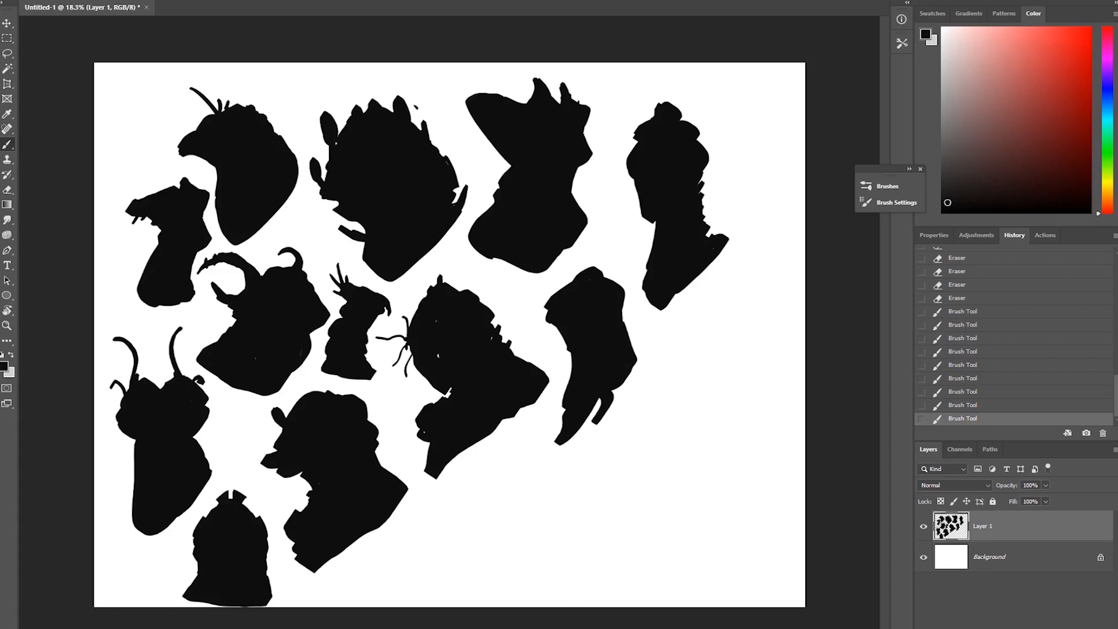
Step: Paint a small right-facing beaked silhouette in the canvas's top-left corner, with a rounded chest and short crest spikes
mouse_move(141, 81)
mouse_down()
mouse_move(185, 118)
mouse_move(158, 131)
mouse_up()
mouse_move(139, 78)
mouse_down()
mouse_move(117, 137)
mouse_move(125, 177)
mouse_up()
drag(117, 132, 127, 174)
drag(127, 125, 153, 166)
mouse_move(131, 84)
mouse_down()
mouse_move(178, 120)
mouse_move(118, 138)
mouse_up()
drag(117, 140, 124, 175)
mouse_move(119, 81)
mouse_down()
mouse_move(103, 82)
mouse_move(123, 75)
mouse_up()
Step: Erase a small eye and thin the crest on the top-left beaked silhouette, and paint rough tufts along its nape
key(e)
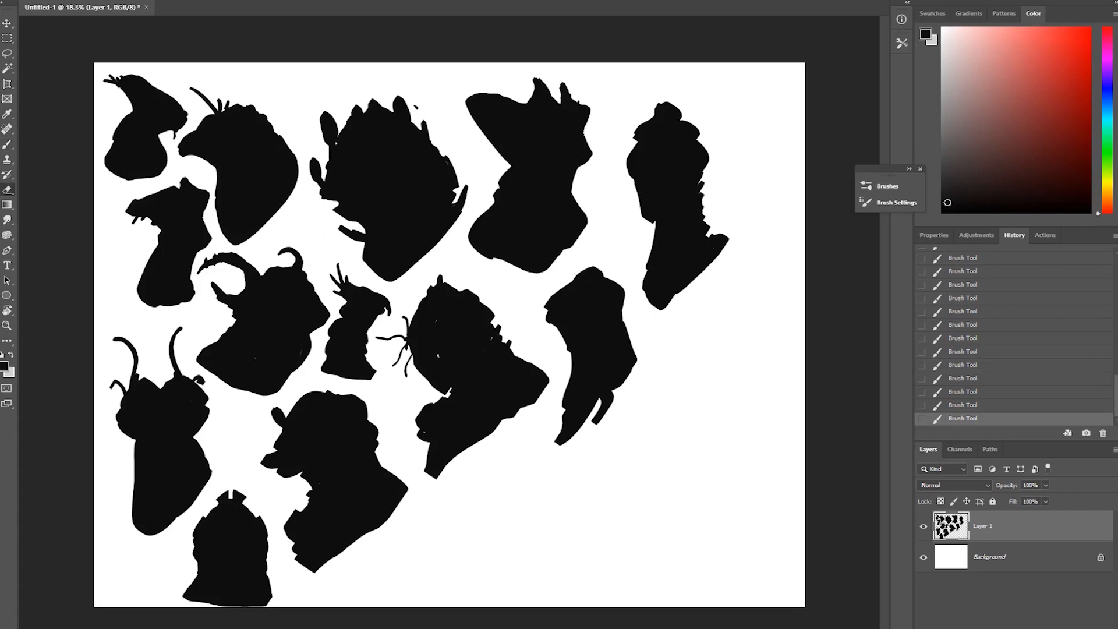
drag(171, 111, 176, 111)
drag(106, 78, 114, 80)
drag(105, 83, 120, 88)
key(b)
drag(129, 92, 126, 106)
drag(124, 86, 121, 94)
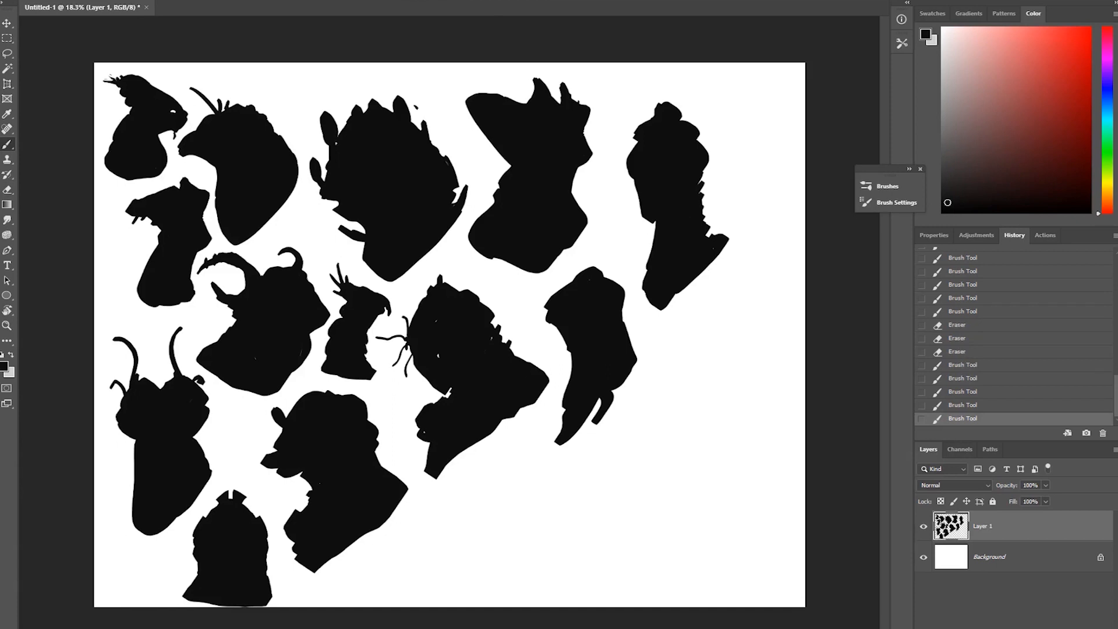
Step: Paint a long-necked silhouette in the canvas's top-right corner, with a blunt snout and small horns on its nose
drag(753, 78, 720, 121)
mouse_move(758, 79)
mouse_down()
mouse_move(724, 110)
mouse_move(768, 102)
mouse_move(743, 208)
mouse_up()
drag(771, 111, 769, 205)
drag(786, 191, 753, 212)
drag(744, 80, 712, 71)
drag(720, 87, 708, 111)
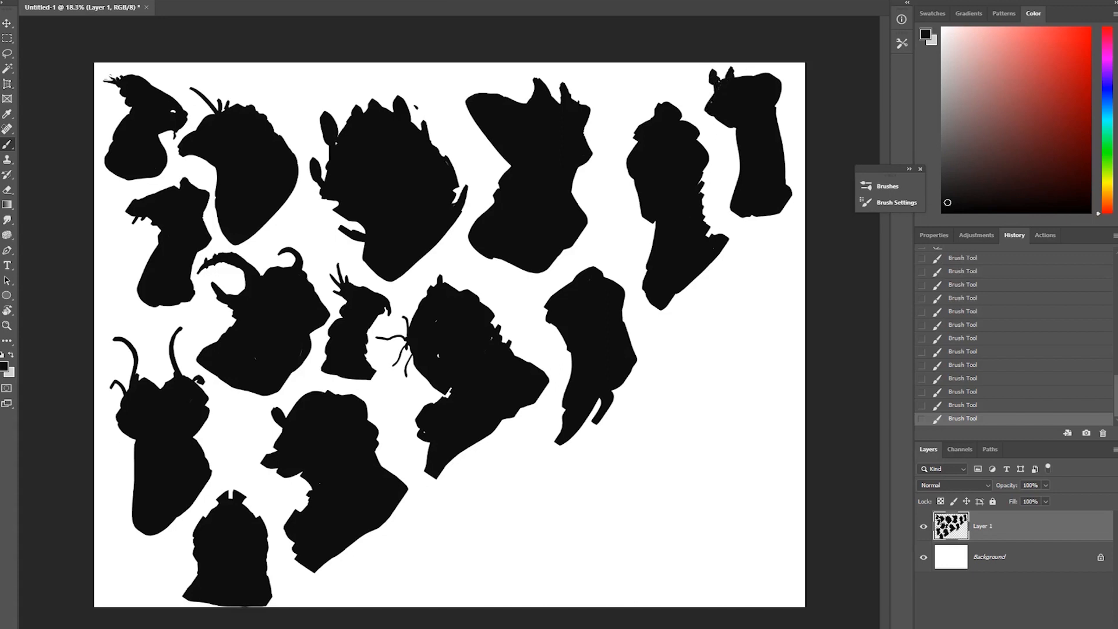
Step: Refine the top-right silhouette with small chin barbels, an erased gap behind the head and thin strands along the nape
drag(717, 71, 720, 79)
drag(718, 120, 714, 131)
key(e)
drag(771, 108, 782, 132)
key(b)
drag(774, 100, 784, 156)
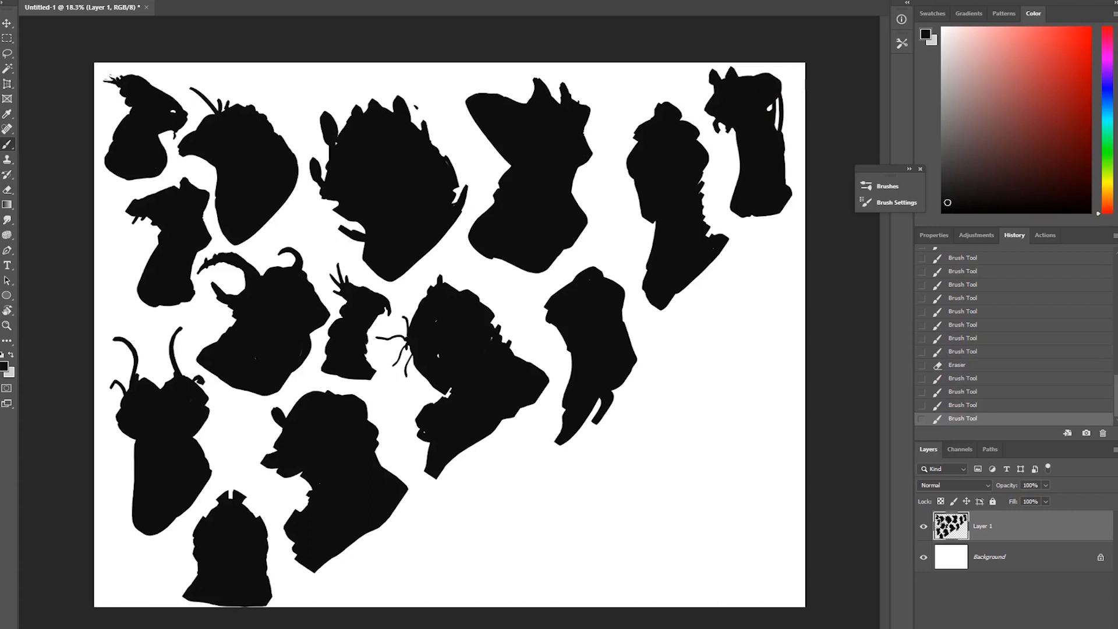
Step: Paint a broad, rounded silhouette at the canvas's bottom centre, with small spikes and a rounded lump on its head
drag(466, 473, 542, 531)
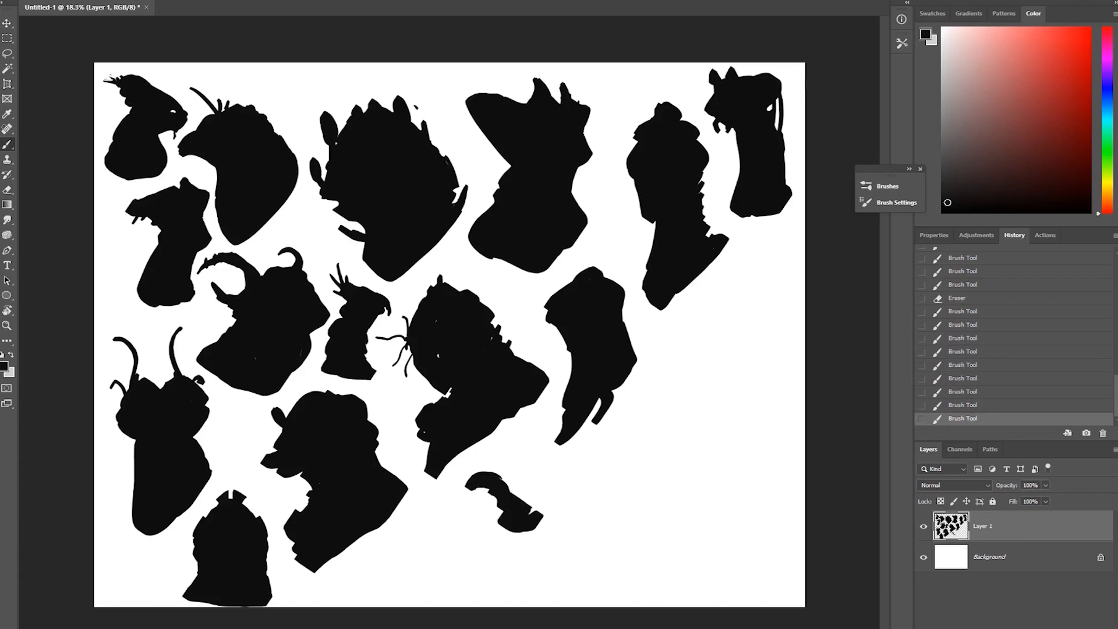
mouse_move(513, 480)
mouse_down()
mouse_move(477, 518)
mouse_move(510, 531)
mouse_up()
drag(440, 519, 463, 541)
drag(438, 528, 476, 556)
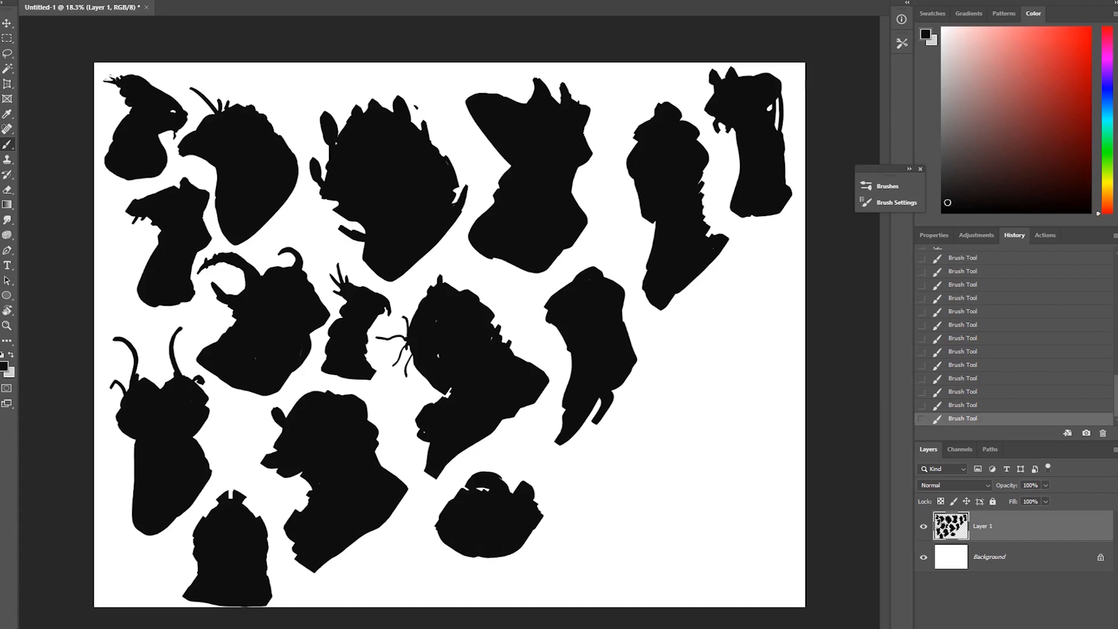
key(ctrl+z)
mouse_move(487, 473)
mouse_down()
mouse_move(537, 483)
mouse_move(465, 487)
mouse_up()
drag(479, 469, 535, 498)
mouse_move(536, 501)
mouse_down()
mouse_move(546, 507)
mouse_move(533, 539)
mouse_move(492, 557)
mouse_up()
drag(483, 486, 483, 490)
drag(536, 538, 473, 582)
mouse_move(446, 513)
mouse_down()
mouse_move(463, 582)
mouse_move(524, 562)
mouse_up()
drag(444, 578, 521, 579)
Step: Paint a thick-necked silhouette near the canvas's right edge, with a rounded head and thin spikes along the crown
mouse_move(693, 350)
mouse_down()
mouse_move(730, 341)
mouse_move(727, 407)
mouse_move(712, 417)
mouse_move(740, 460)
mouse_up()
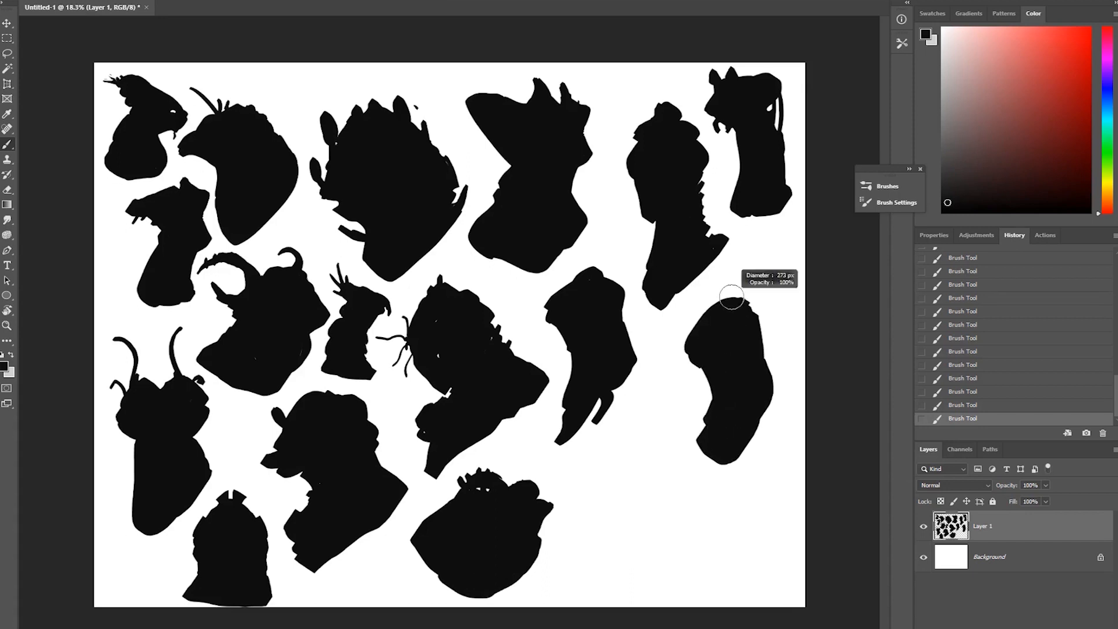
mouse_move(739, 298)
mouse_down()
mouse_move(746, 269)
mouse_move(727, 282)
mouse_up()
drag(715, 307, 711, 294)
drag(694, 332, 690, 322)
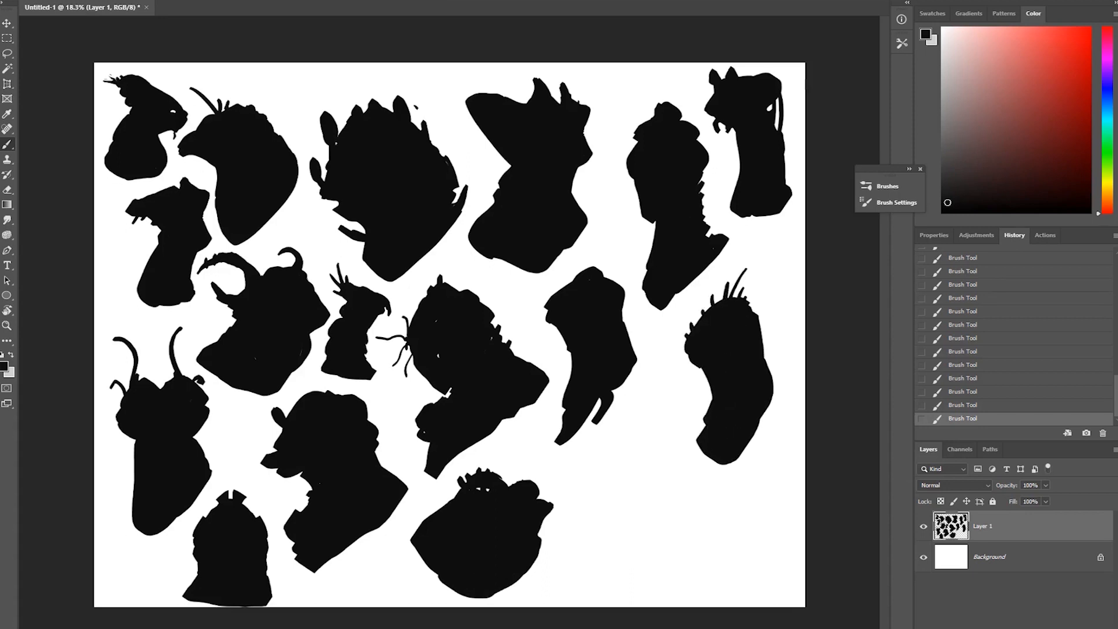
Step: Paint a beaked silhouette left of the spiky-crowned one, with a tall pointed crest, loose nape strands and a tapering neck
mouse_move(594, 452)
mouse_down()
mouse_move(658, 396)
mouse_move(657, 495)
mouse_move(664, 402)
mouse_move(641, 501)
mouse_move(679, 417)
mouse_move(661, 516)
mouse_move(640, 524)
mouse_up()
drag(658, 490, 652, 527)
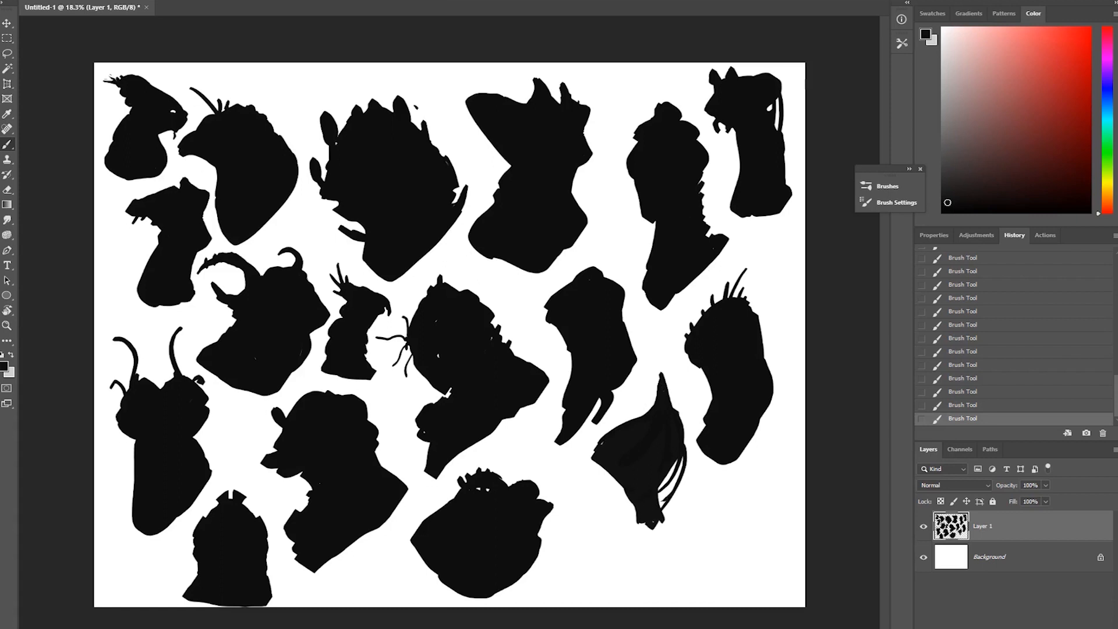
mouse_move(594, 452)
mouse_down()
mouse_move(584, 456)
mouse_move(603, 467)
mouse_up()
drag(645, 418, 641, 406)
mouse_move(678, 411)
mouse_down()
mouse_move(680, 391)
mouse_move(689, 438)
mouse_up()
drag(641, 524, 622, 563)
mouse_move(624, 560)
mouse_down()
mouse_move(663, 520)
mouse_move(634, 552)
mouse_up()
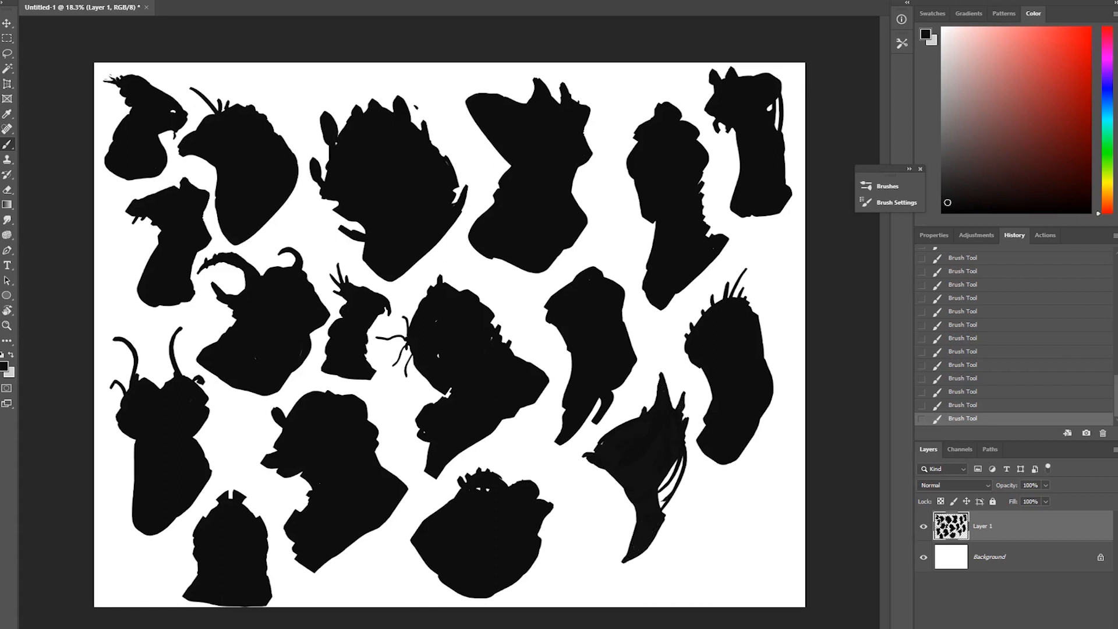
Step: Paint a silhouette in the canvas's bottom-right corner, with a long back-swept horn and open strands around the face
drag(699, 506, 776, 456)
drag(780, 454, 722, 562)
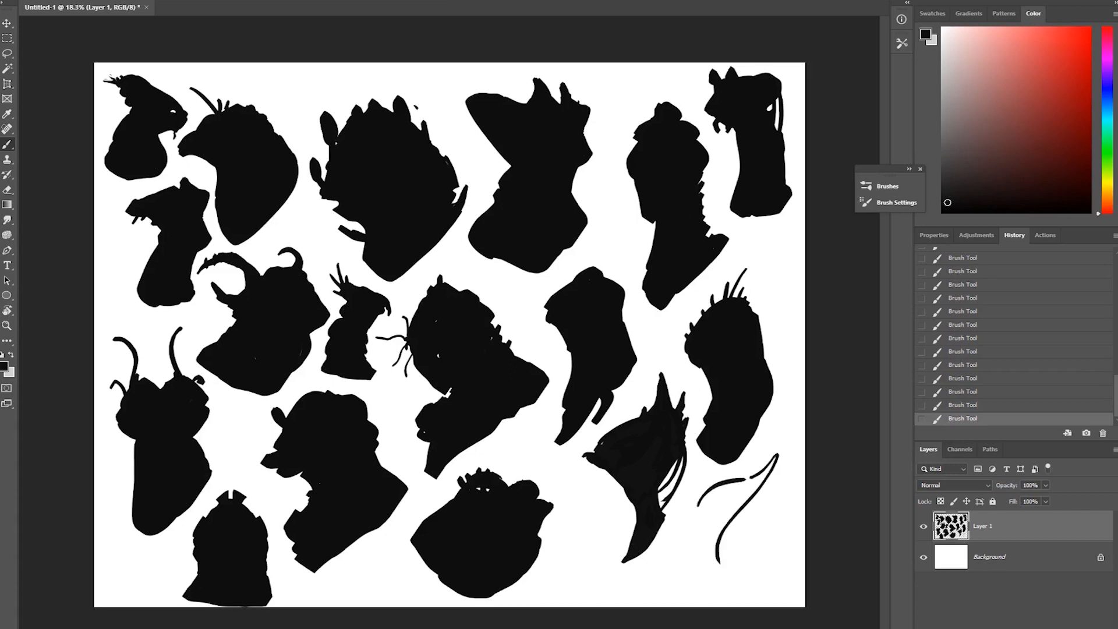
mouse_move(769, 484)
mouse_down()
mouse_move(728, 559)
mouse_move(699, 504)
mouse_move(752, 483)
mouse_move(706, 503)
mouse_move(728, 536)
mouse_move(718, 569)
mouse_move(751, 580)
mouse_move(747, 595)
mouse_move(752, 545)
mouse_move(773, 577)
mouse_move(725, 597)
mouse_move(791, 436)
mouse_up()
drag(782, 477, 774, 517)
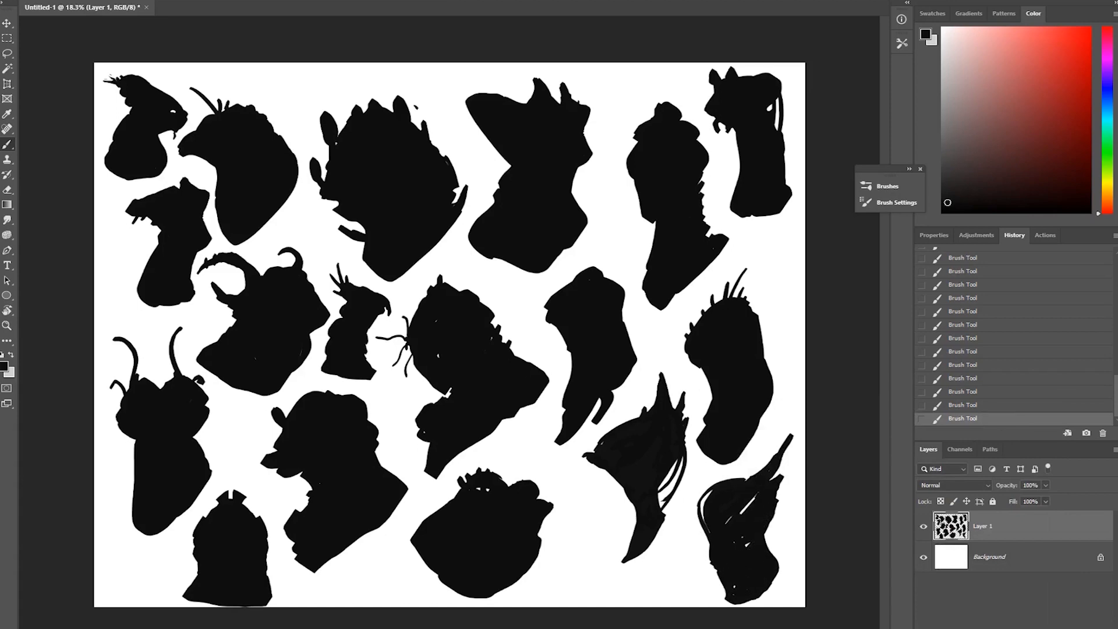
Step: Paint a slim silhouette between the bottom-centre and beaked ones, with a flat curved snout and a narrow curved neck
mouse_move(603, 494)
mouse_down()
mouse_move(577, 515)
mouse_move(599, 524)
mouse_up()
drag(551, 475, 595, 500)
mouse_move(588, 490)
mouse_down()
mouse_move(617, 506)
mouse_move(587, 528)
mouse_up()
mouse_move(594, 527)
mouse_down()
mouse_move(600, 566)
mouse_move(619, 570)
mouse_up()
drag(595, 538, 589, 586)
drag(588, 586, 616, 573)
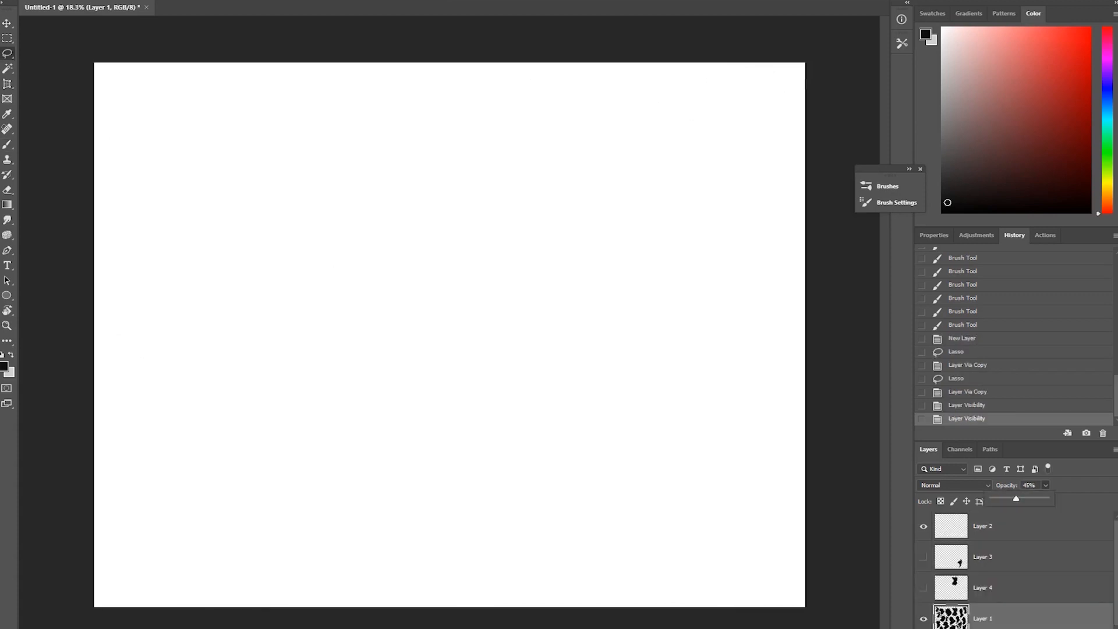
Step: Lower the opacity of Layer 1 to 43% and add a new layer above Layer 2
mouse_move(993, 499)
mouse_down()
mouse_move(1030, 500)
mouse_move(1016, 500)
mouse_up()
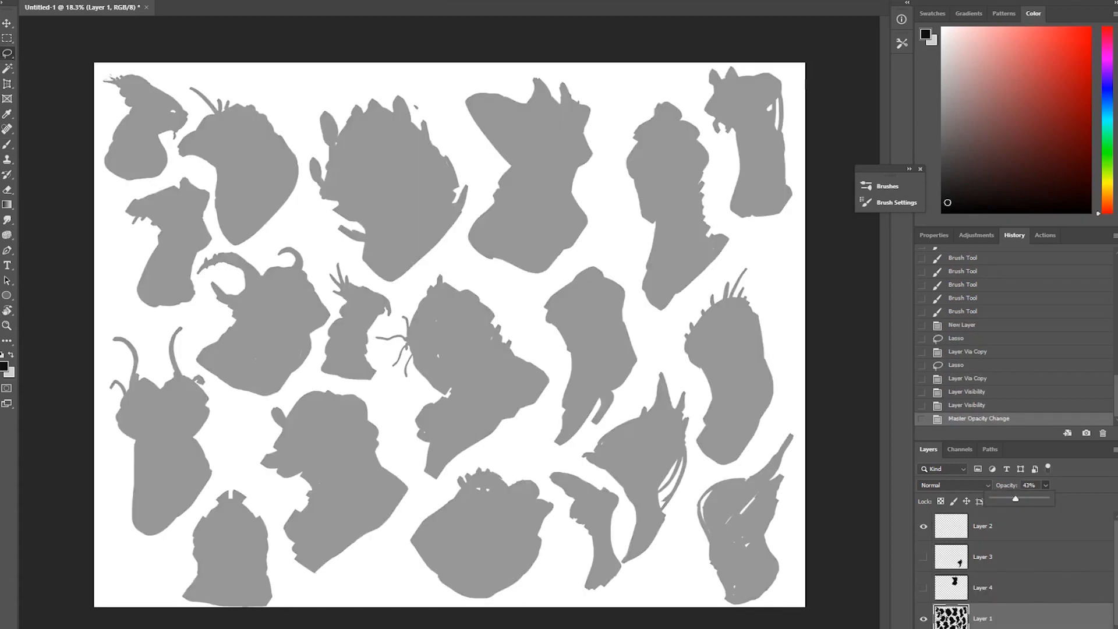
click(991, 527)
key(ctrl+alt+shift+n)
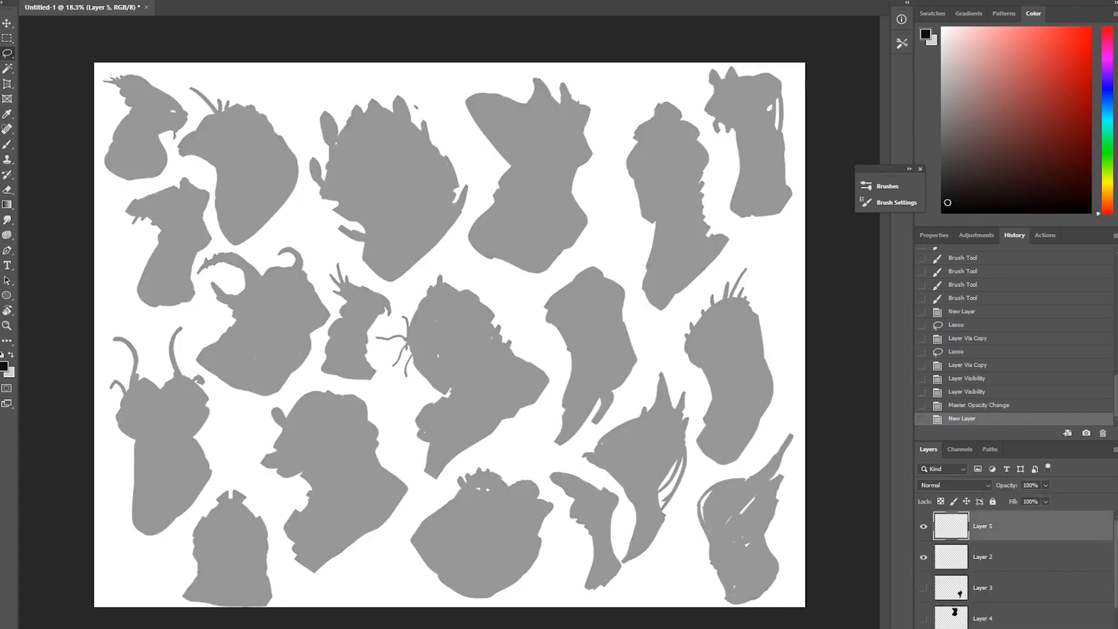
Step: Choose the 7 px Quick sketch brush from the Animation Brushes group and a near-black colour for line drawing
scroll(539, 204, up, 5)
drag(711, 186, 617, 361)
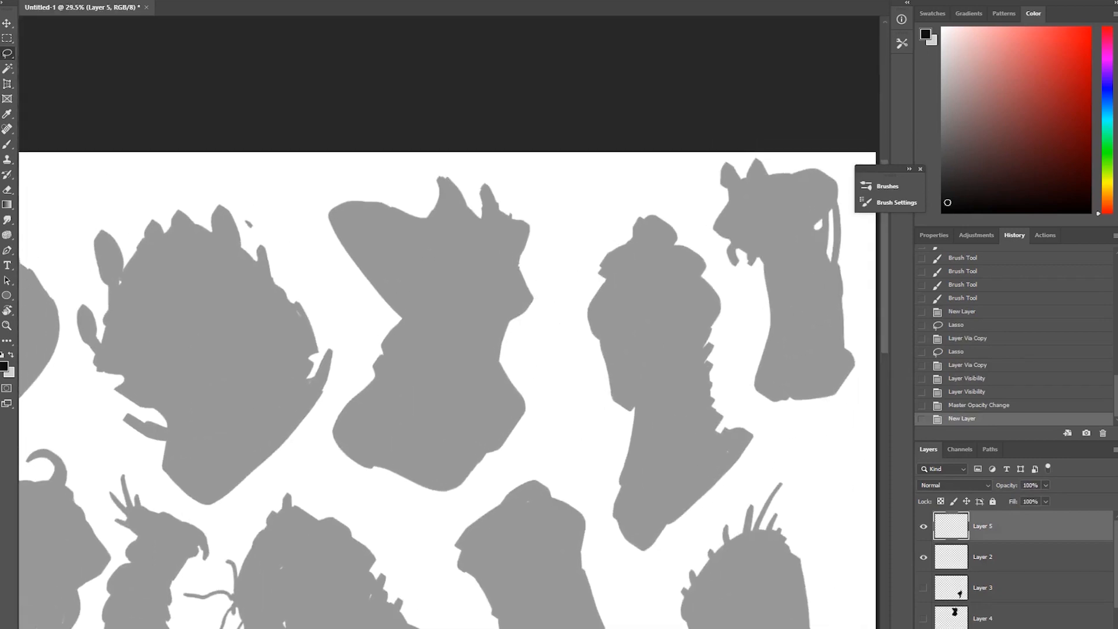
scroll(617, 362, up, 1)
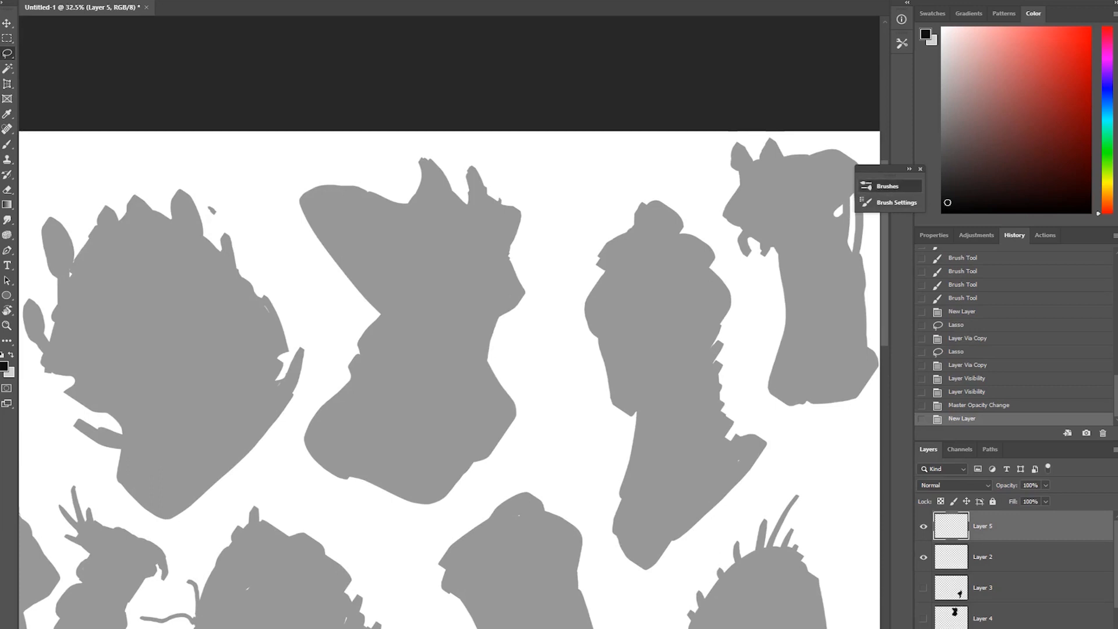
click(887, 186)
scroll(699, 361, up, 2)
scroll(699, 361, up, 6)
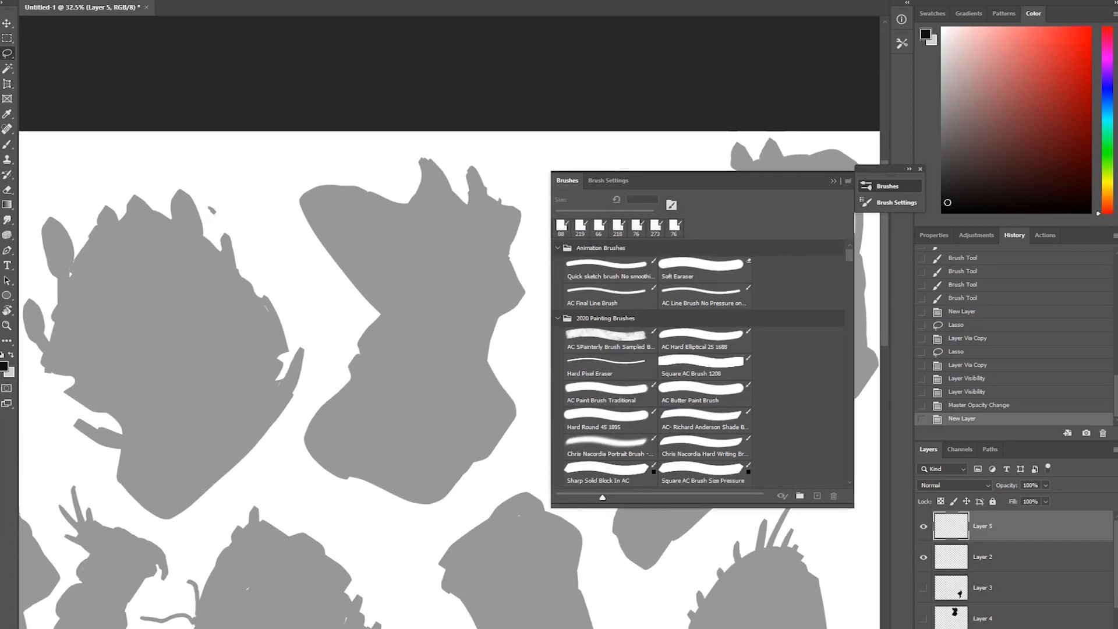
scroll(699, 364, down, 6)
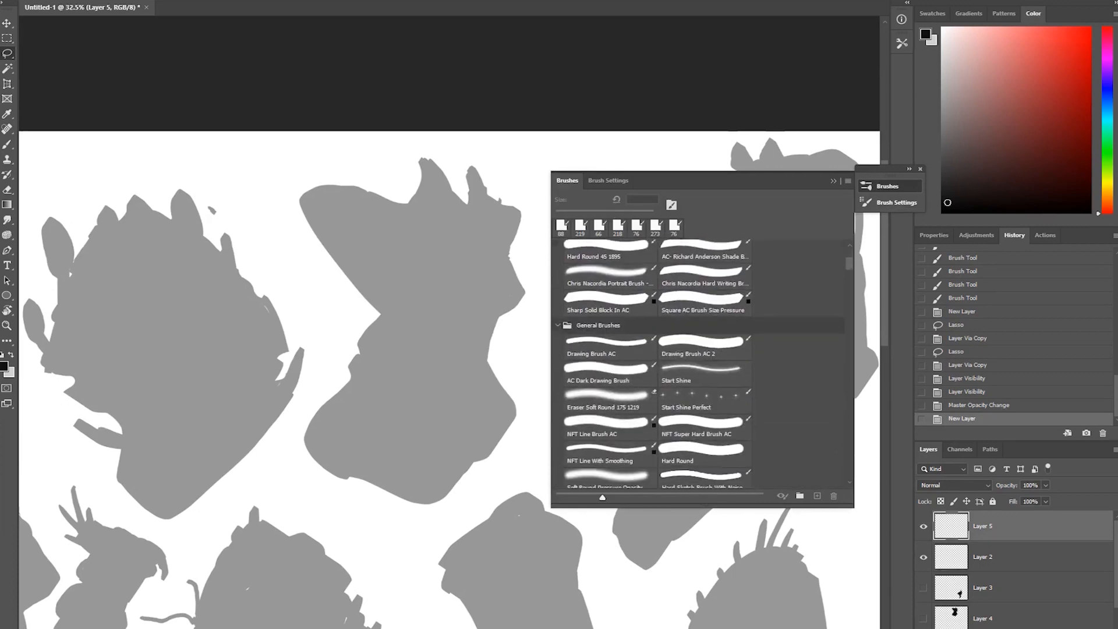
scroll(699, 361, up, 4)
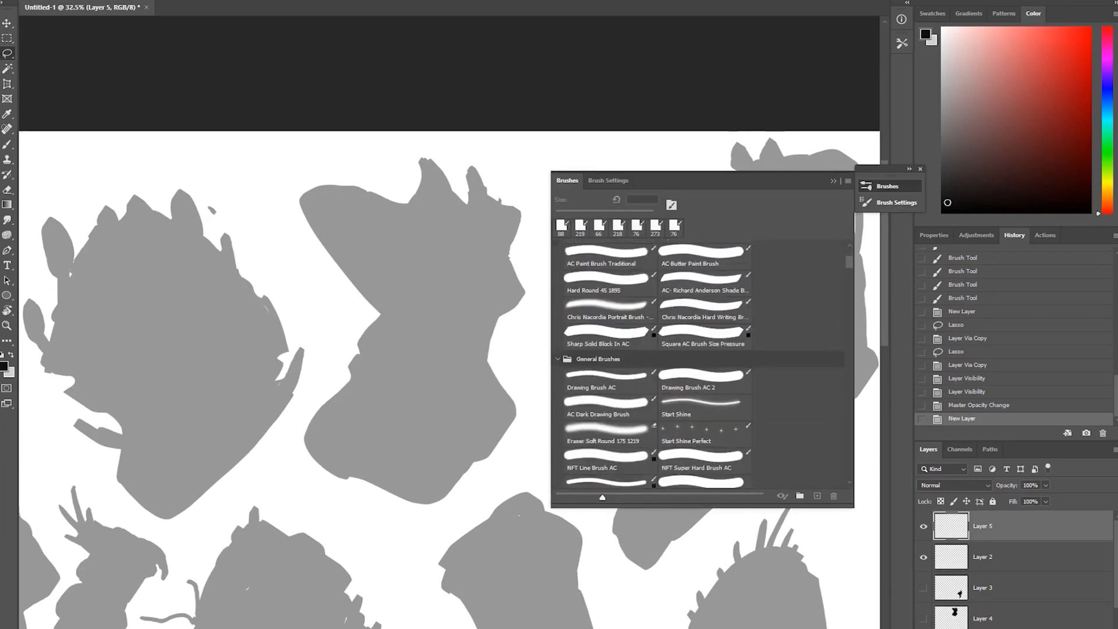
scroll(699, 362, up, 2)
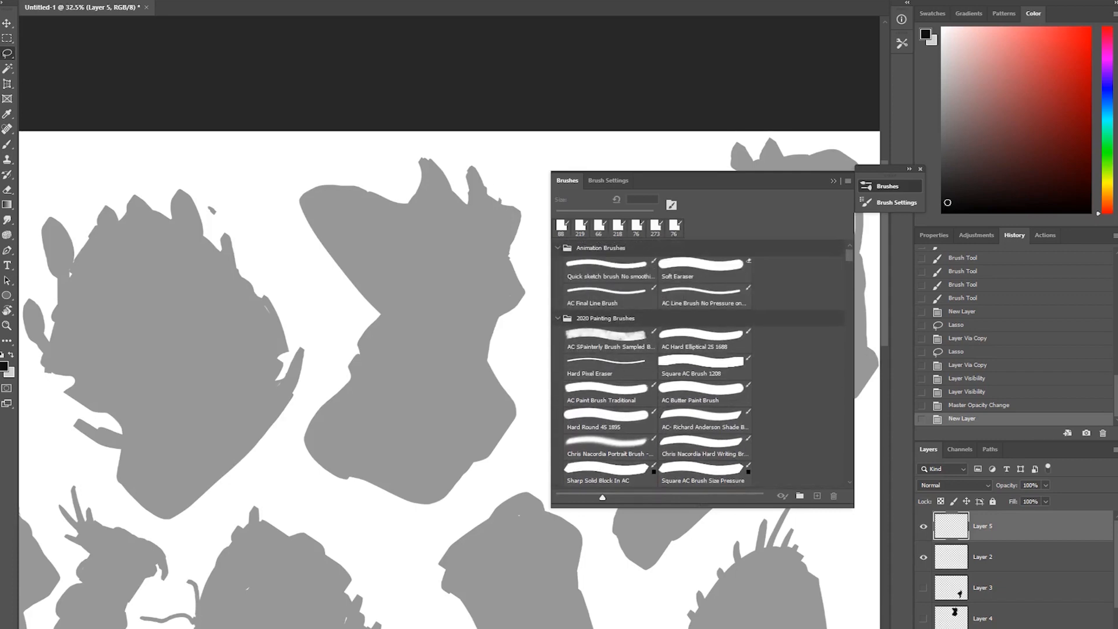
key(b)
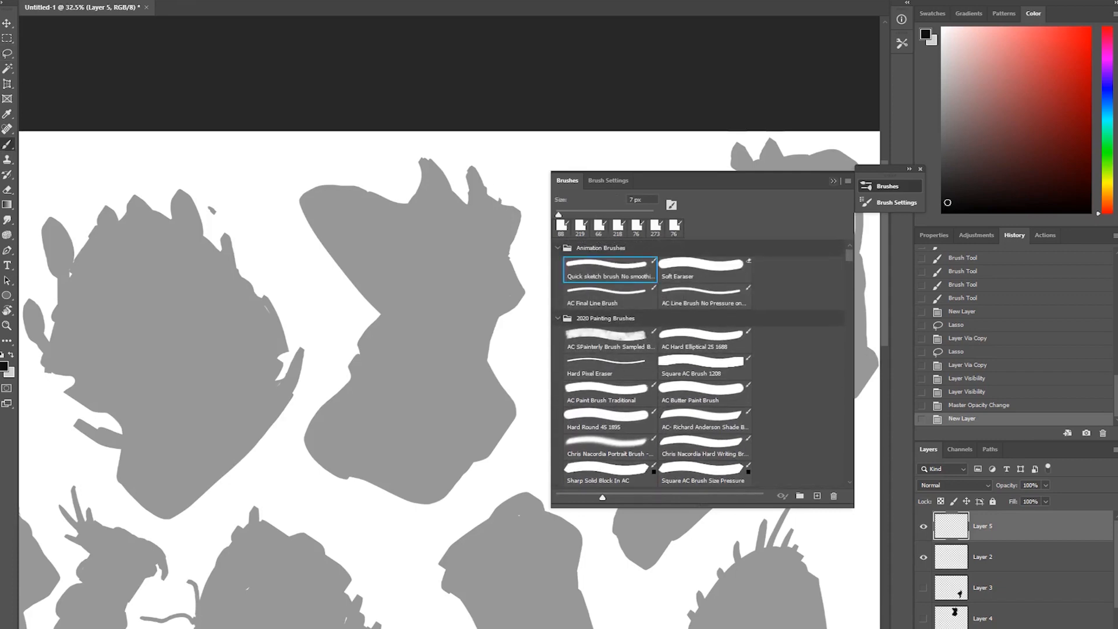
click(888, 187)
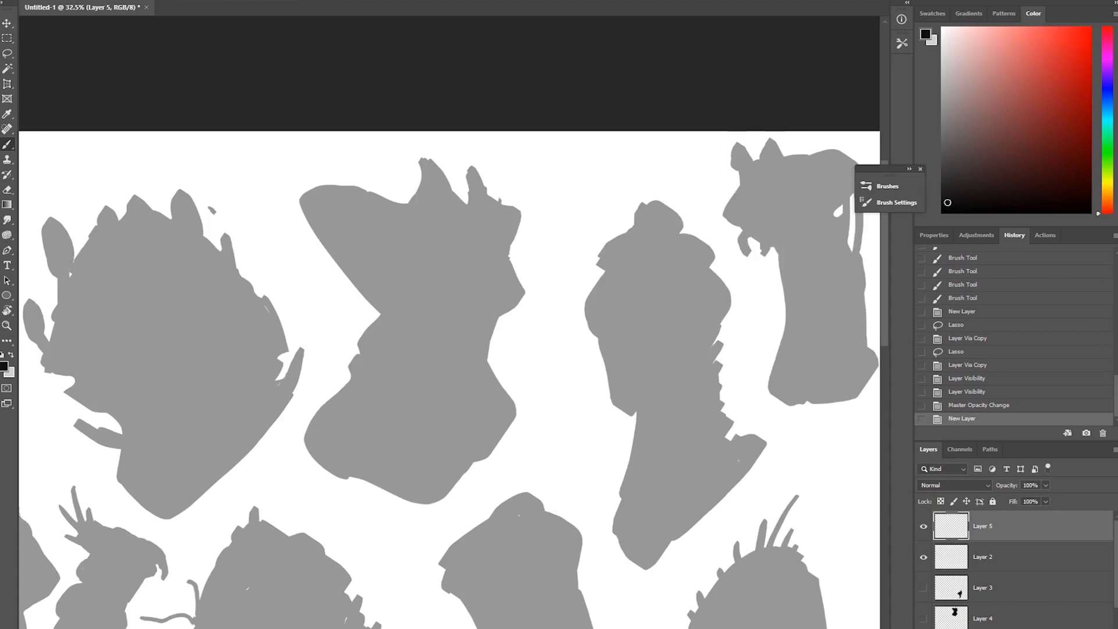
click(946, 208)
drag(442, 241, 464, 227)
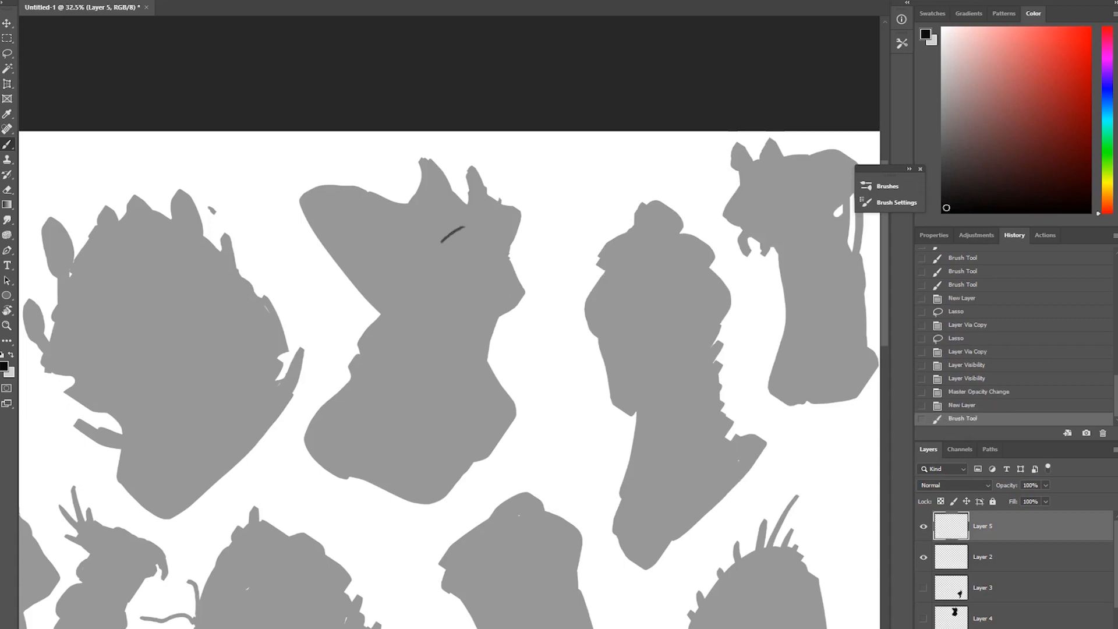
key(ctrl+z)
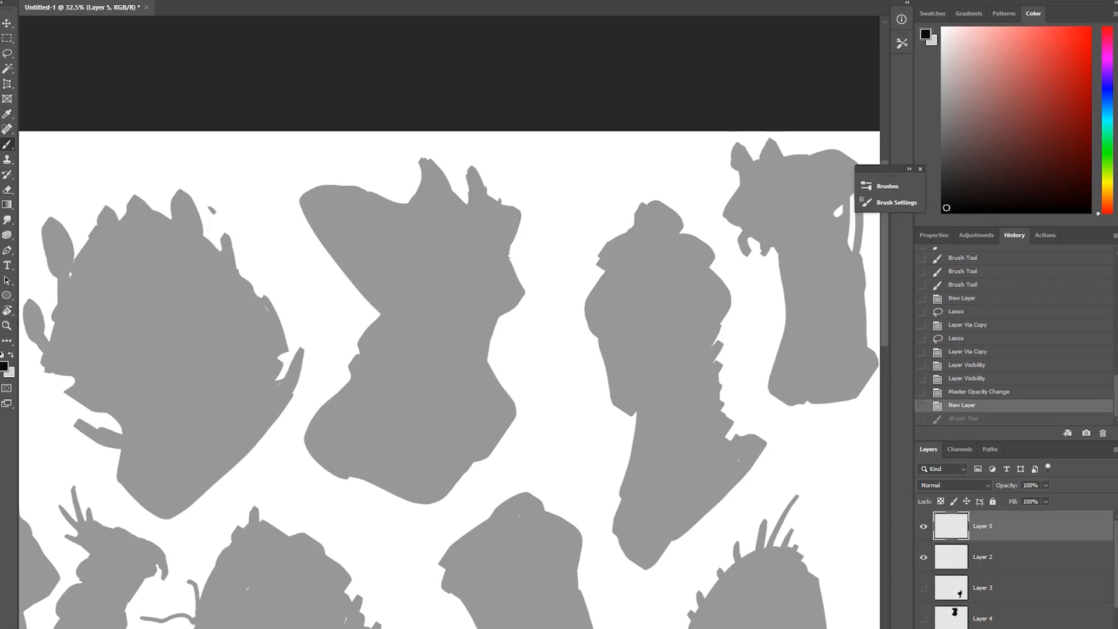
mouse_move(440, 245)
mouse_down()
mouse_move(469, 231)
mouse_move(461, 243)
mouse_up()
key(ctrl+z)
Step: Sketch narrowed eyes, a frowning mouth and brow wrinkles on the large-eared, horned silhouette
drag(459, 239, 459, 254)
mouse_move(465, 248)
mouse_down()
mouse_move(506, 236)
mouse_move(511, 247)
mouse_move(489, 242)
mouse_up()
click(491, 253)
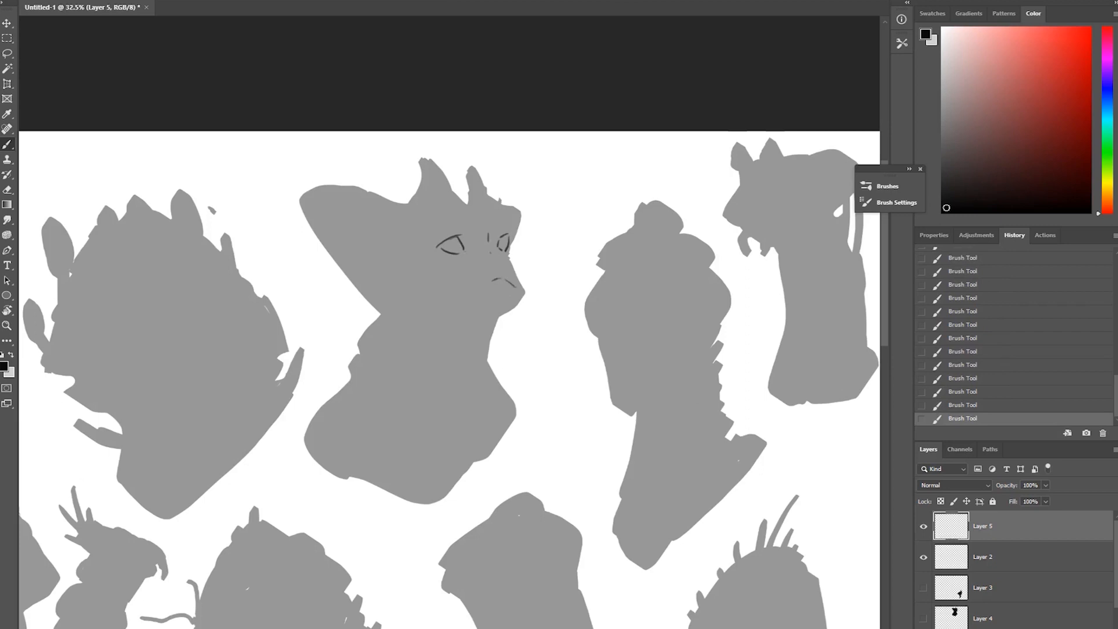
mouse_move(452, 298)
mouse_down()
mouse_move(494, 278)
mouse_move(446, 303)
mouse_up()
drag(401, 235, 426, 255)
drag(479, 217, 472, 242)
mouse_move(417, 155)
mouse_down()
mouse_move(420, 174)
mouse_move(450, 198)
mouse_up()
key(ctrl+z)
key(ctrl+z)
key(ctrl+z)
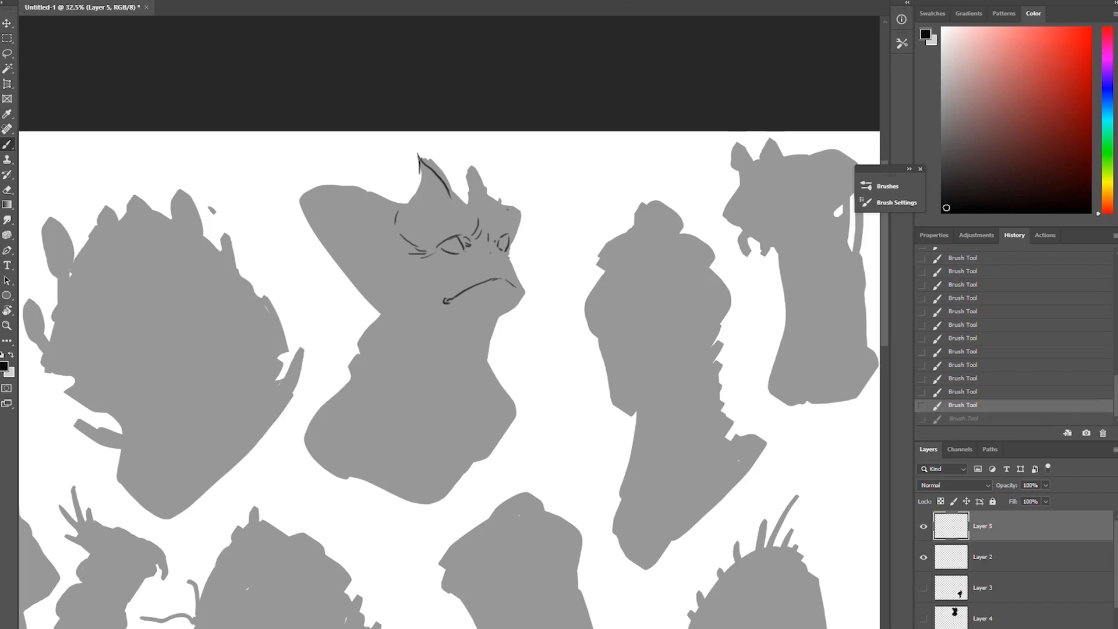
Step: Outline the two horns and the large ear of the horned silhouette, adding folds inside the ear
drag(419, 157, 464, 202)
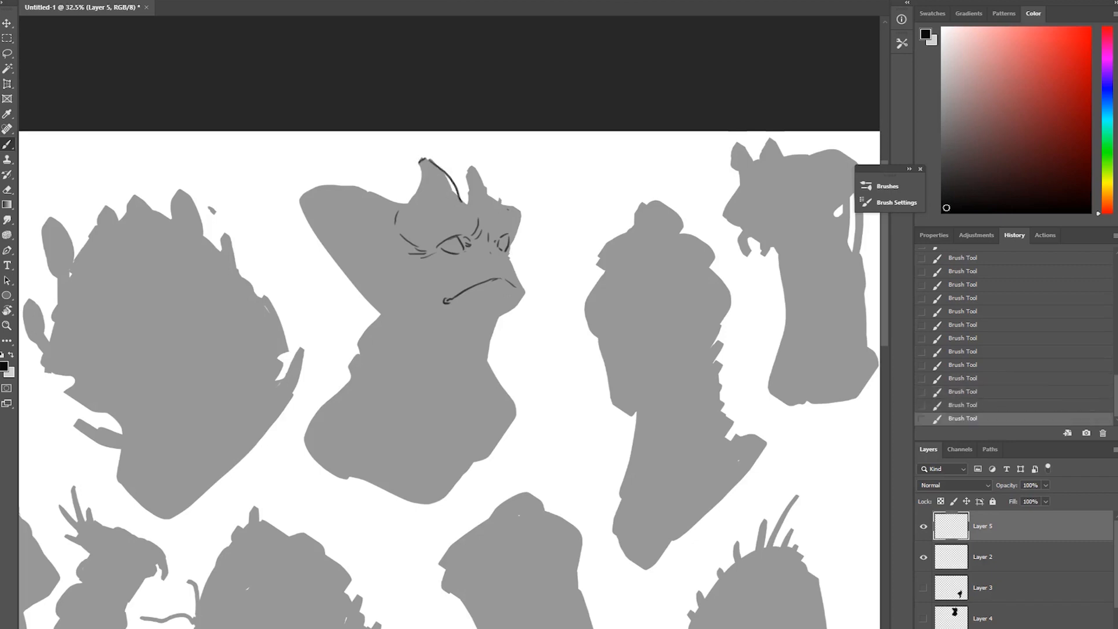
drag(460, 163, 467, 202)
drag(471, 160, 496, 198)
mouse_move(402, 204)
mouse_down()
mouse_move(332, 184)
mouse_move(306, 193)
mouse_move(383, 303)
mouse_up()
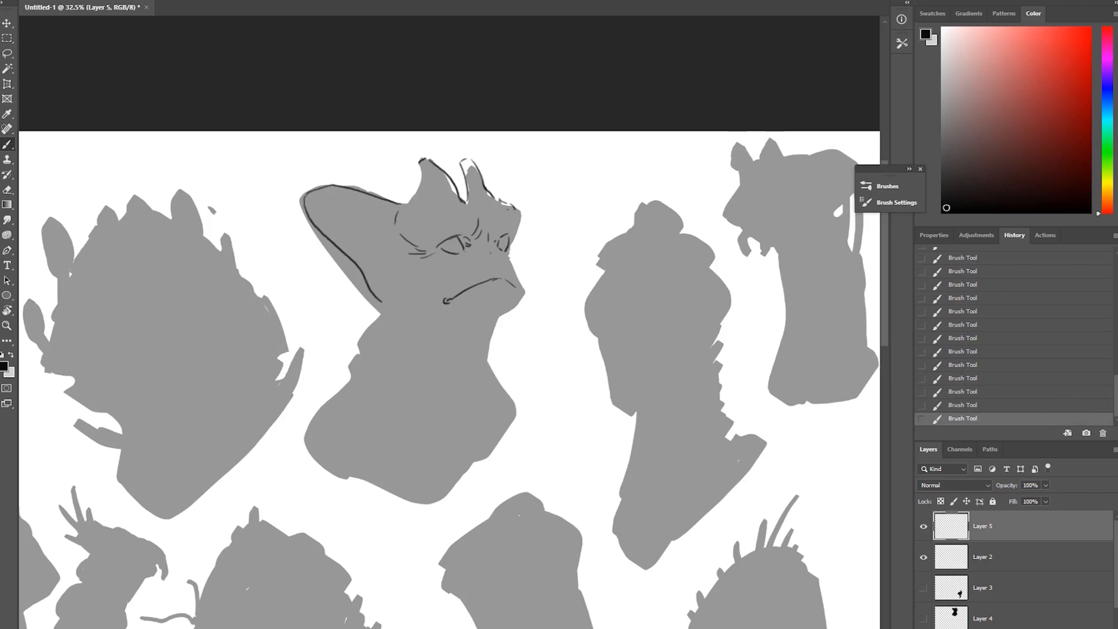
mouse_move(318, 203)
mouse_down()
mouse_move(373, 222)
mouse_move(382, 260)
mouse_move(368, 262)
mouse_up()
Step: Sketch the horned creature's sagging chin and throat folds, and outline both sides of its neck
drag(521, 295, 470, 371)
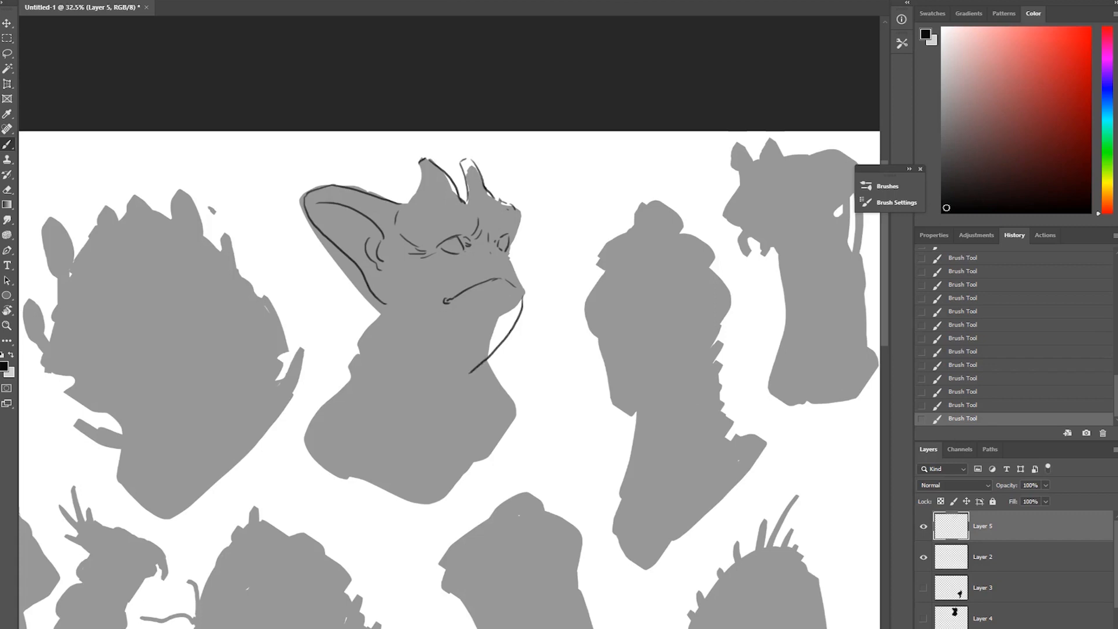
mouse_move(500, 317)
mouse_down()
mouse_move(488, 344)
mouse_move(464, 341)
mouse_move(471, 394)
mouse_up()
drag(373, 309, 318, 415)
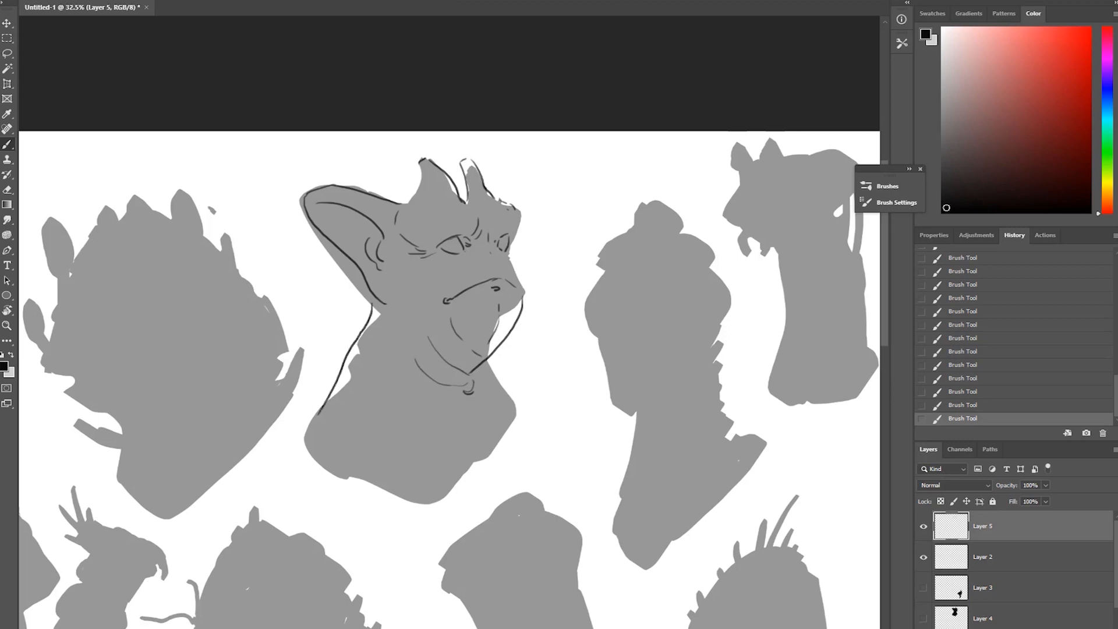
drag(497, 348, 510, 419)
Step: Refine the horned creature's face with dark pupils, heavier brows, nose and cheek contours, and a line beneath the ear
mouse_move(436, 247)
mouse_down()
mouse_move(461, 237)
mouse_move(464, 262)
mouse_move(521, 277)
mouse_move(522, 300)
mouse_up()
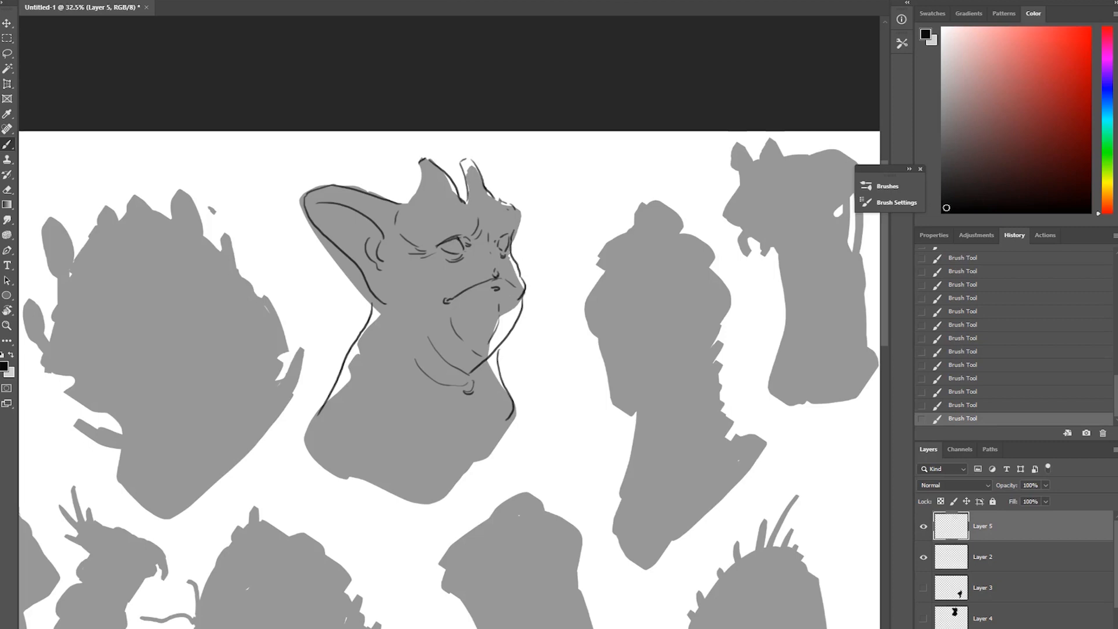
drag(454, 247, 459, 244)
mouse_move(499, 248)
mouse_down()
mouse_move(508, 236)
mouse_move(496, 232)
mouse_move(518, 232)
mouse_move(489, 221)
mouse_up()
drag(378, 306, 387, 319)
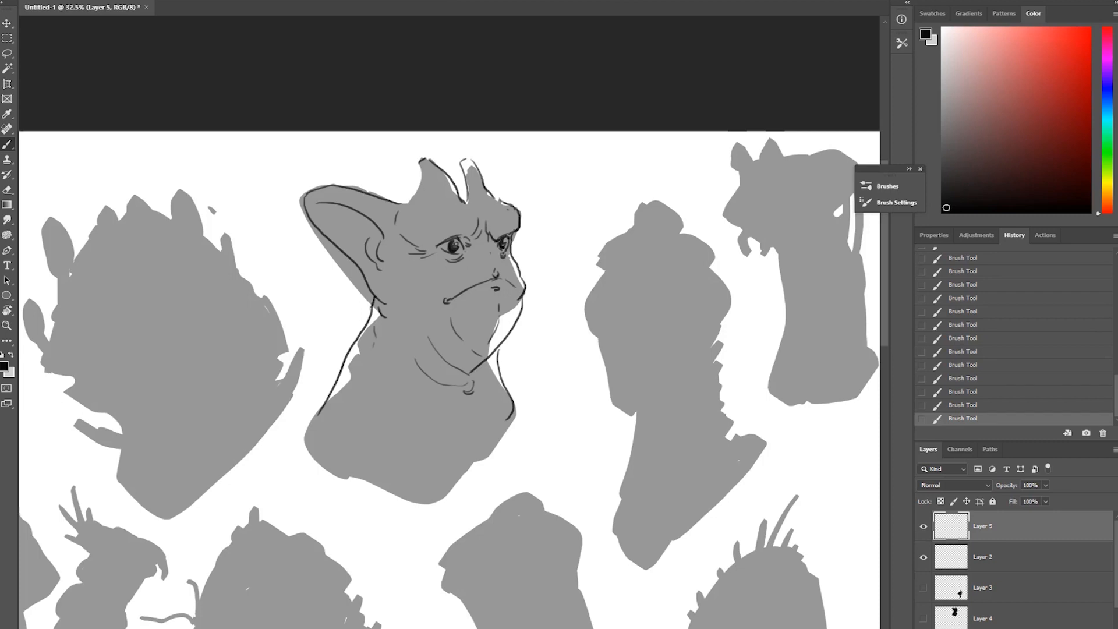
Step: Sketch a snout, long mouth and eye on the blunt-snouted silhouette in the middle row, and outline its crown and nape
drag(582, 501, 509, 83)
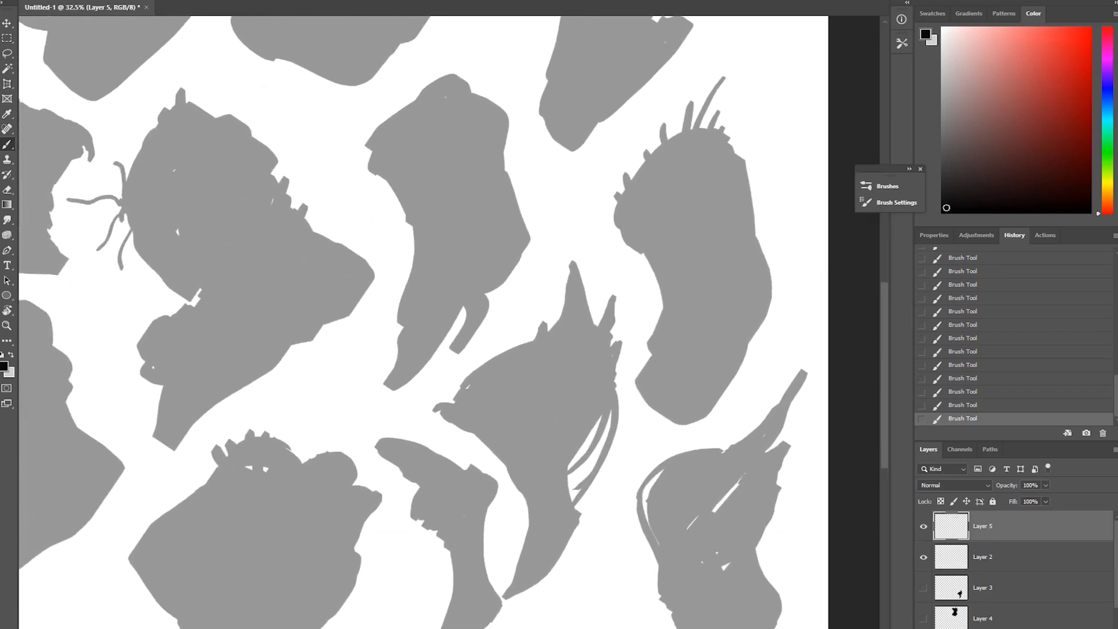
mouse_move(364, 144)
mouse_down()
mouse_move(376, 154)
mouse_move(440, 125)
mouse_move(425, 147)
mouse_move(460, 167)
mouse_up()
mouse_move(367, 153)
mouse_down()
mouse_move(365, 173)
mouse_move(383, 180)
mouse_up()
drag(468, 151, 465, 170)
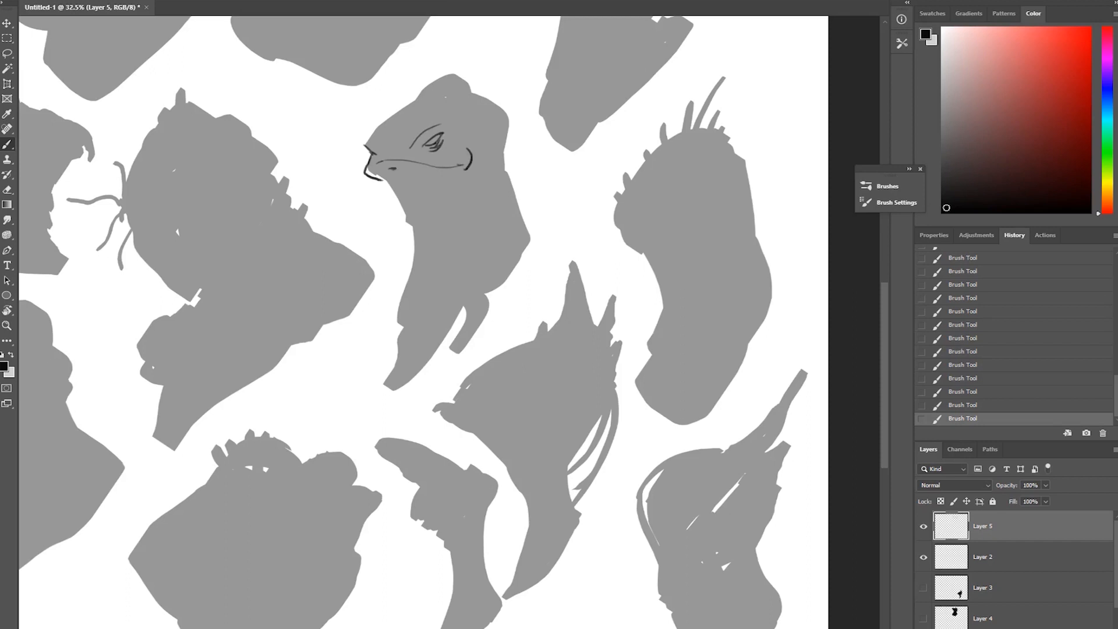
mouse_move(387, 130)
mouse_down()
mouse_move(392, 153)
mouse_move(430, 86)
mouse_move(475, 71)
mouse_move(509, 126)
mouse_move(489, 235)
mouse_up()
mouse_move(505, 166)
mouse_down()
mouse_move(499, 192)
mouse_move(524, 247)
mouse_up()
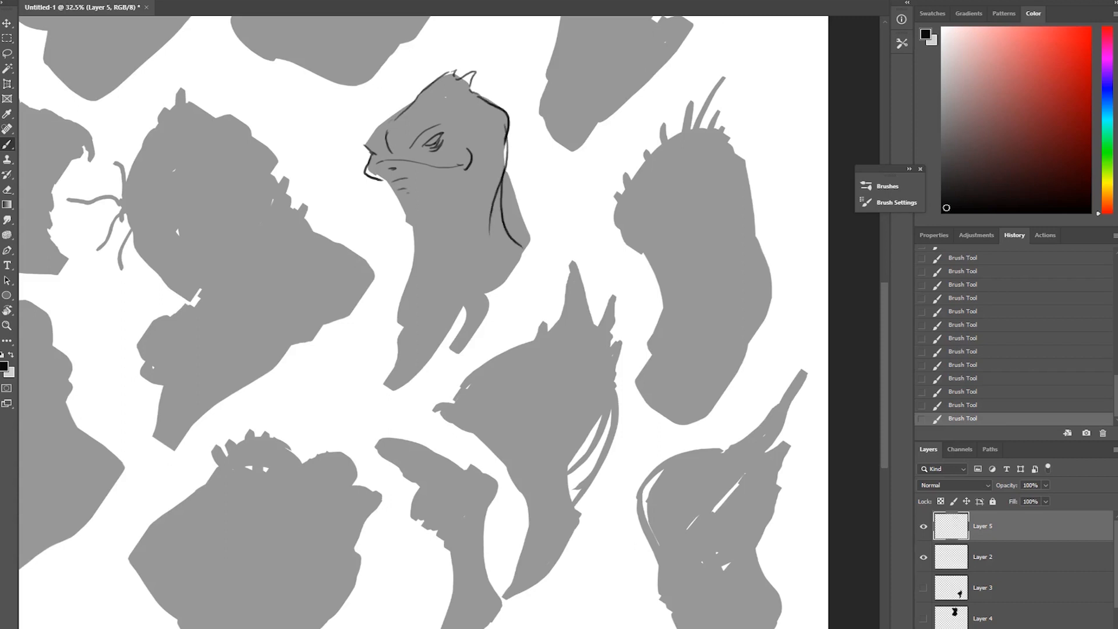
Step: Outline the blunt-snouted creature's throat and front of the neck, adding crossed skin folds on the neck
mouse_move(402, 192)
mouse_down()
mouse_move(421, 224)
mouse_move(477, 257)
mouse_up()
drag(422, 237, 457, 274)
drag(424, 260, 442, 272)
drag(438, 202, 439, 212)
mouse_move(431, 236)
mouse_down()
mouse_move(424, 259)
mouse_move(440, 271)
mouse_up()
drag(421, 224, 405, 352)
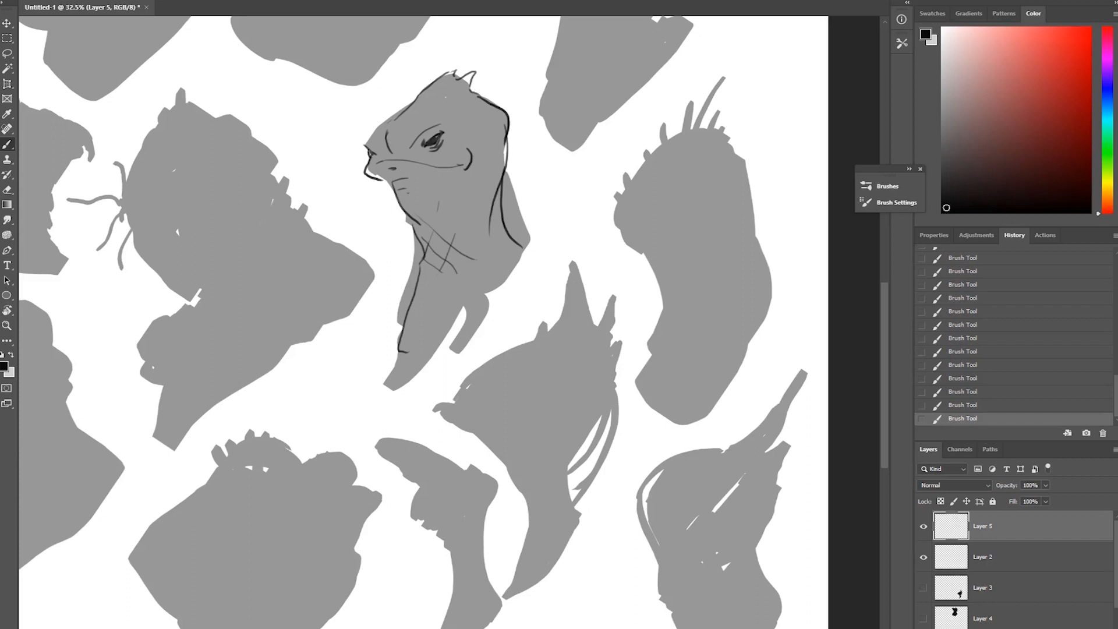
Step: Add small bumps along the blunt-snouted creature's forehead and a round ear behind its mouth
mouse_move(366, 143)
mouse_down()
mouse_move(433, 104)
mouse_move(416, 99)
mouse_move(435, 85)
mouse_up()
mouse_move(488, 147)
mouse_down()
mouse_move(496, 140)
mouse_move(486, 144)
mouse_move(479, 122)
mouse_move(497, 127)
mouse_up()
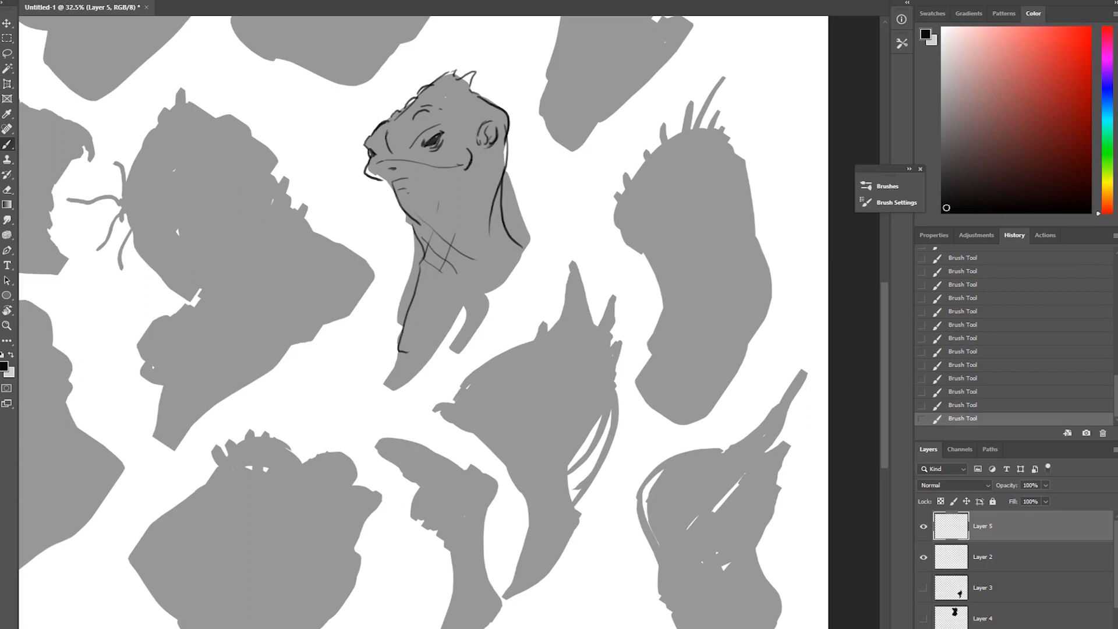
Step: Outline the lower back and base of the blunt-snouted creature's neck
mouse_move(499, 185)
mouse_down()
mouse_move(492, 222)
mouse_move(518, 286)
mouse_move(416, 357)
mouse_move(429, 336)
mouse_up()
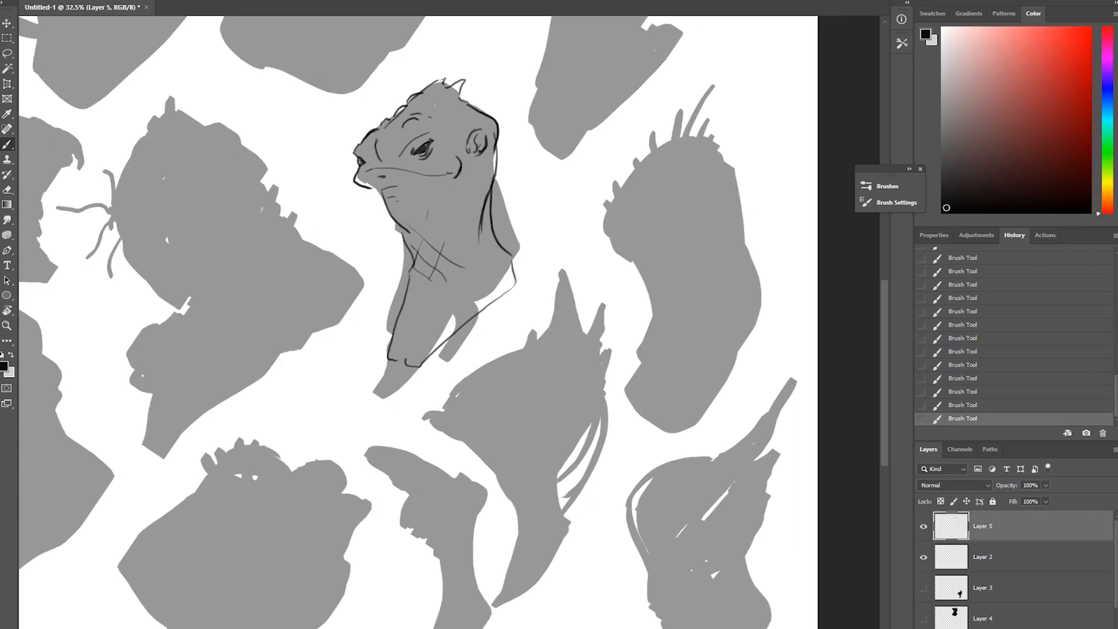
scroll(449, 327, down, 7)
scroll(668, 332, up, 3)
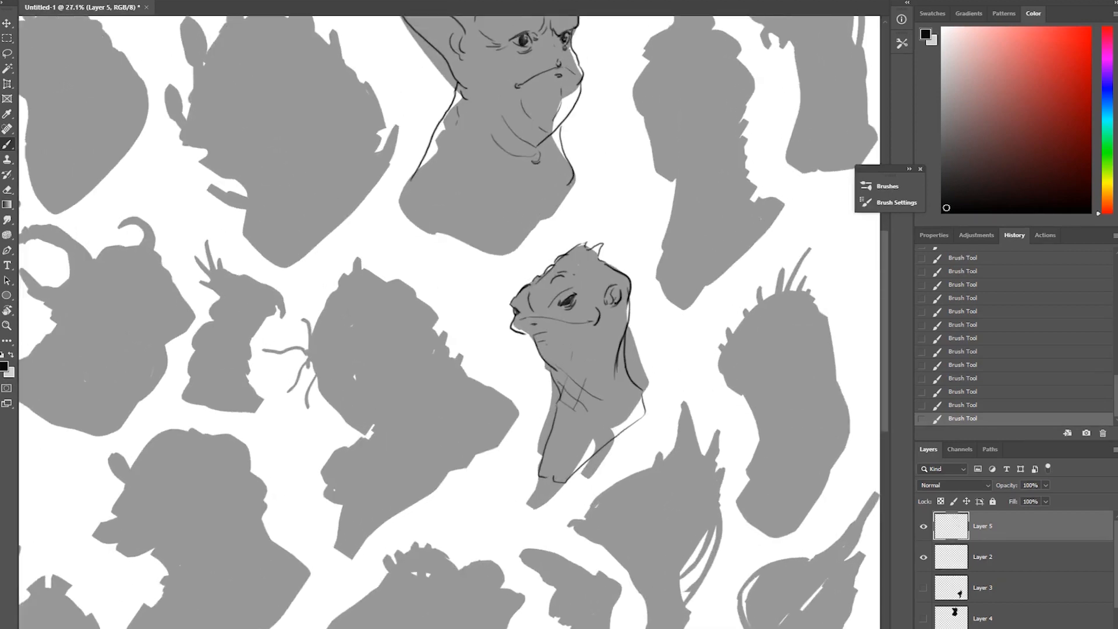
Step: Sketch a brow, ringed eye, small pouting mouth and throat line on the spiky-crested silhouette in the lower row
drag(668, 332, 481, 101)
scroll(512, 299, up, 4)
drag(512, 300, 517, 258)
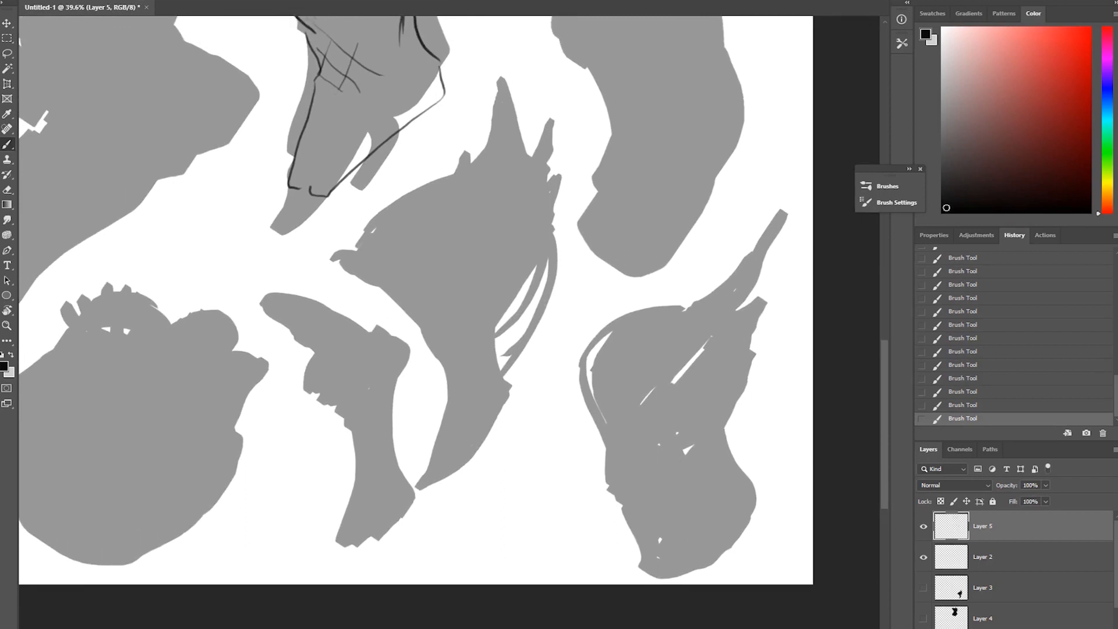
mouse_move(389, 209)
mouse_down()
mouse_move(361, 228)
mouse_move(358, 254)
mouse_move(397, 226)
mouse_move(402, 236)
mouse_move(380, 241)
mouse_move(395, 226)
mouse_move(400, 245)
mouse_up()
mouse_move(391, 248)
mouse_down()
mouse_move(402, 240)
mouse_move(338, 253)
mouse_move(381, 284)
mouse_move(386, 266)
mouse_move(438, 339)
mouse_move(450, 415)
mouse_up()
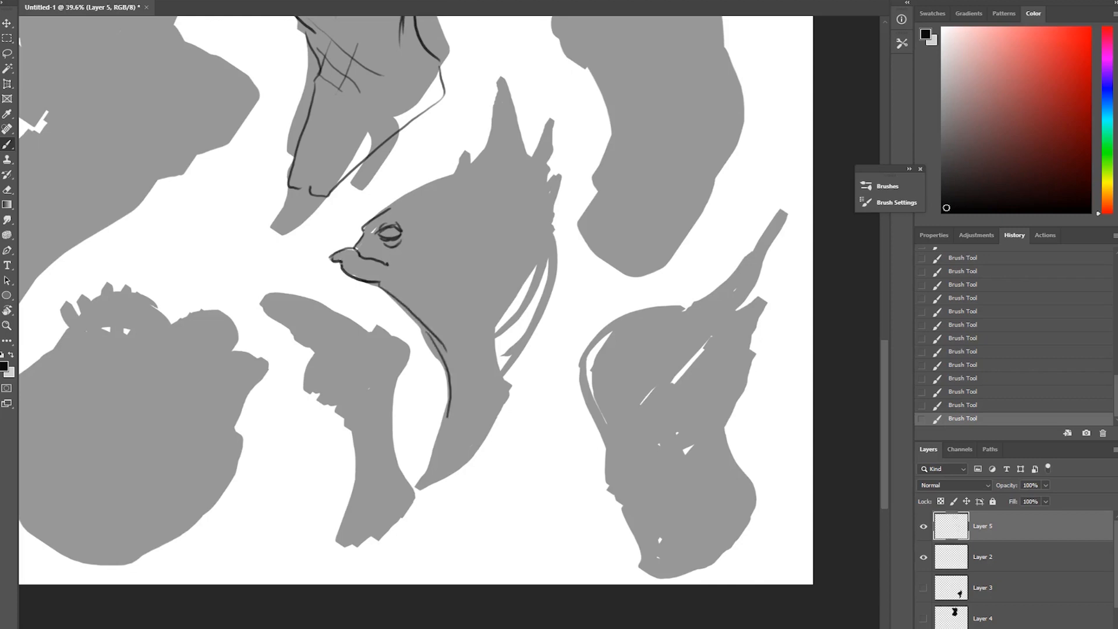
Step: Outline the trailing fins behind the spiky-crested creature's head and the pointed spikes of its crest
drag(534, 266, 509, 299)
mouse_move(539, 255)
mouse_down()
mouse_move(493, 335)
mouse_move(490, 357)
mouse_move(546, 277)
mouse_move(501, 358)
mouse_move(505, 384)
mouse_up()
drag(545, 308, 513, 362)
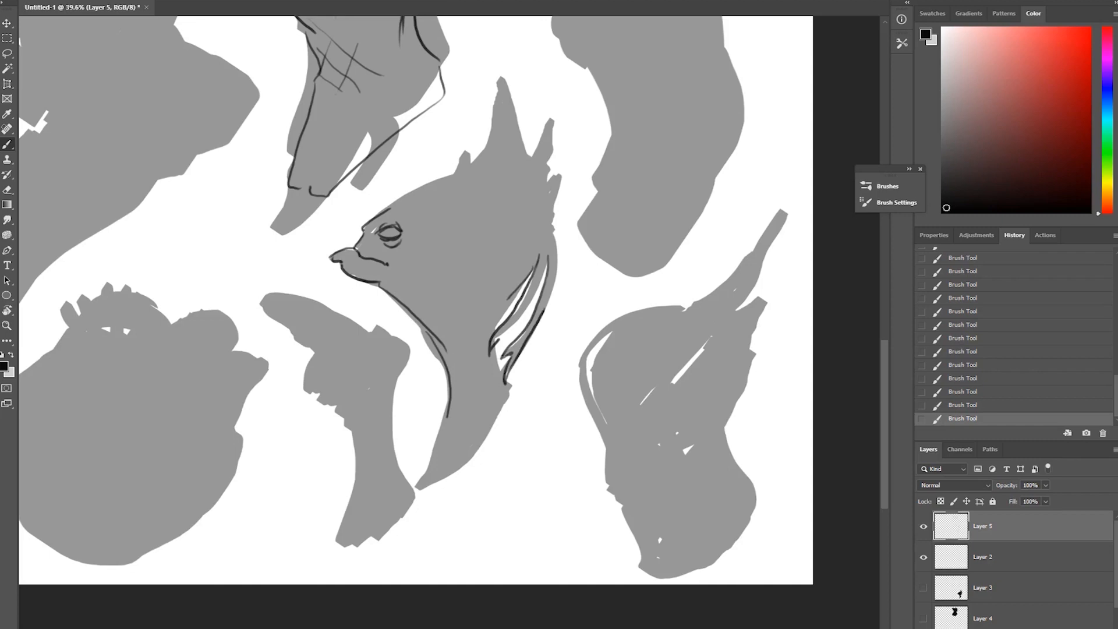
mouse_move(541, 319)
mouse_down()
mouse_move(559, 246)
mouse_move(537, 262)
mouse_up()
mouse_move(518, 216)
mouse_down()
mouse_move(538, 223)
mouse_move(528, 202)
mouse_move(556, 231)
mouse_up()
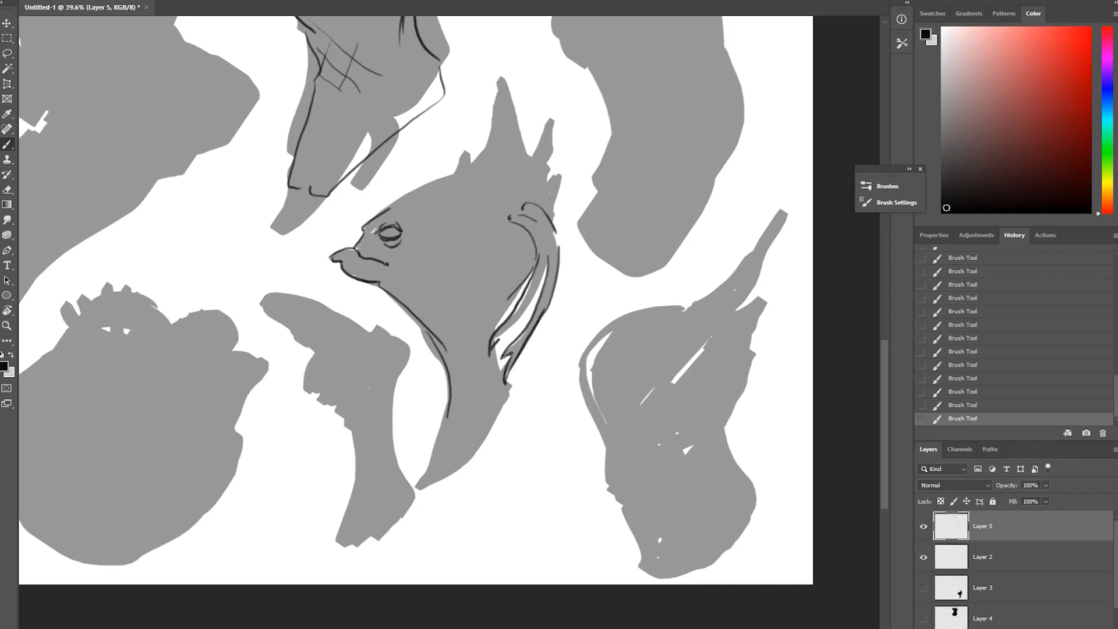
mouse_move(454, 173)
mouse_down()
mouse_move(495, 131)
mouse_move(504, 94)
mouse_move(523, 155)
mouse_move(548, 134)
mouse_move(554, 218)
mouse_up()
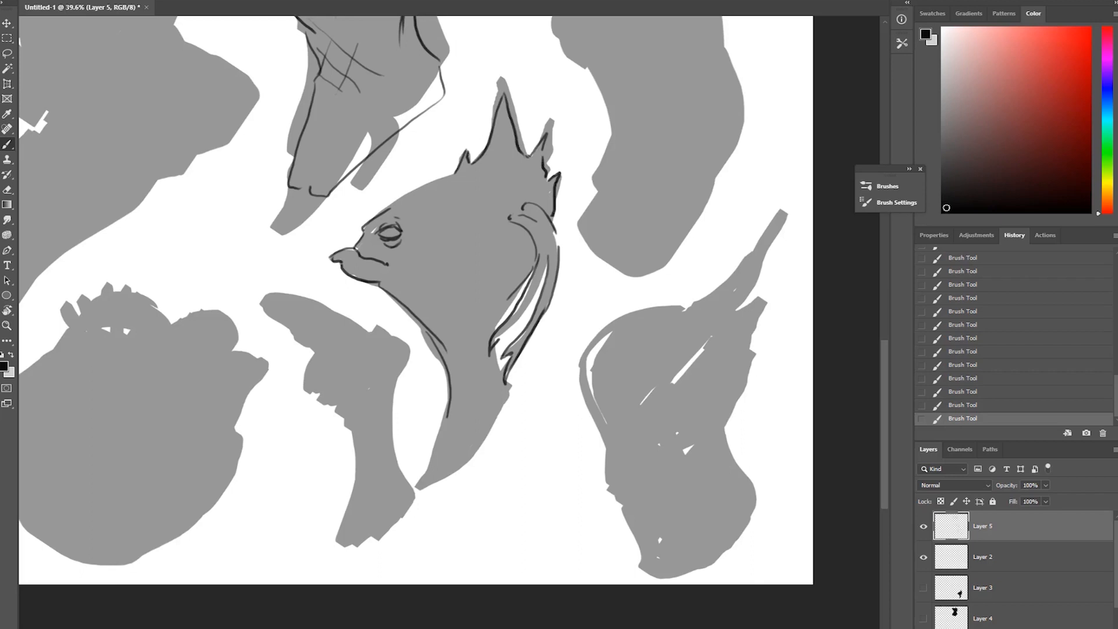
Step: Darken the fish-like creature's eye and add cheek creases, a curved gill line and contours along its neck and fins
drag(397, 226, 357, 247)
drag(387, 251, 436, 249)
mouse_move(398, 204)
mouse_down()
mouse_move(411, 200)
mouse_move(426, 225)
mouse_move(460, 202)
mouse_move(449, 290)
mouse_up()
mouse_move(453, 195)
mouse_down()
mouse_move(453, 281)
mouse_move(431, 305)
mouse_move(458, 379)
mouse_up()
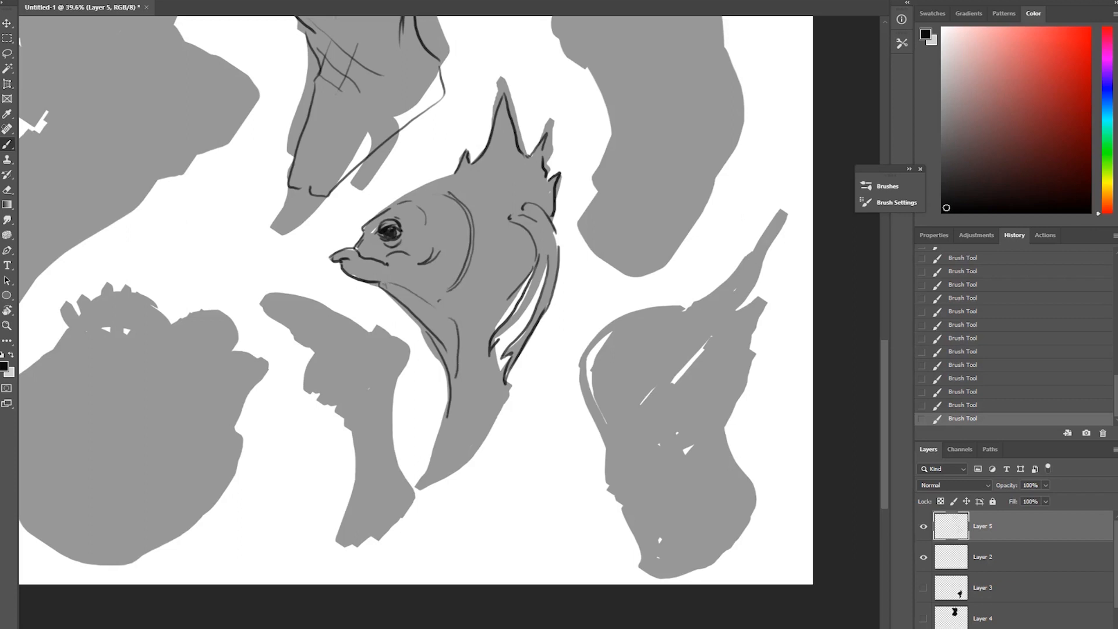
drag(519, 266, 483, 328)
Step: Sketch two eyes, nostril dots, a frowning mouth and arched brows on the long-horned silhouette at the sheet's far left
scroll(523, 192, down, 9)
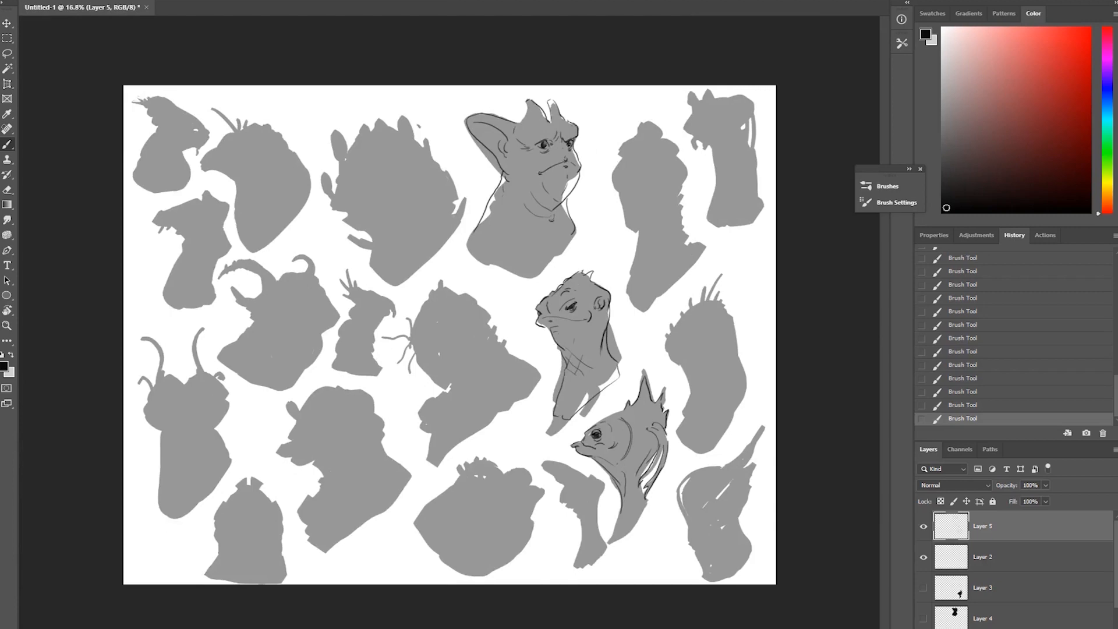
scroll(543, 322, up, 3)
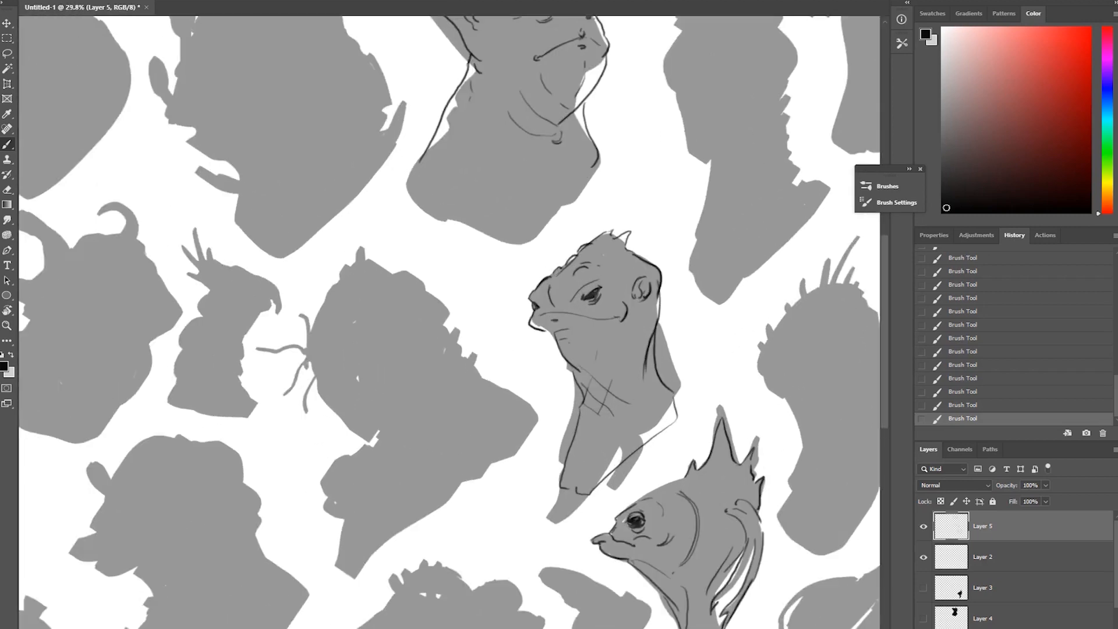
drag(542, 322, 821, 157)
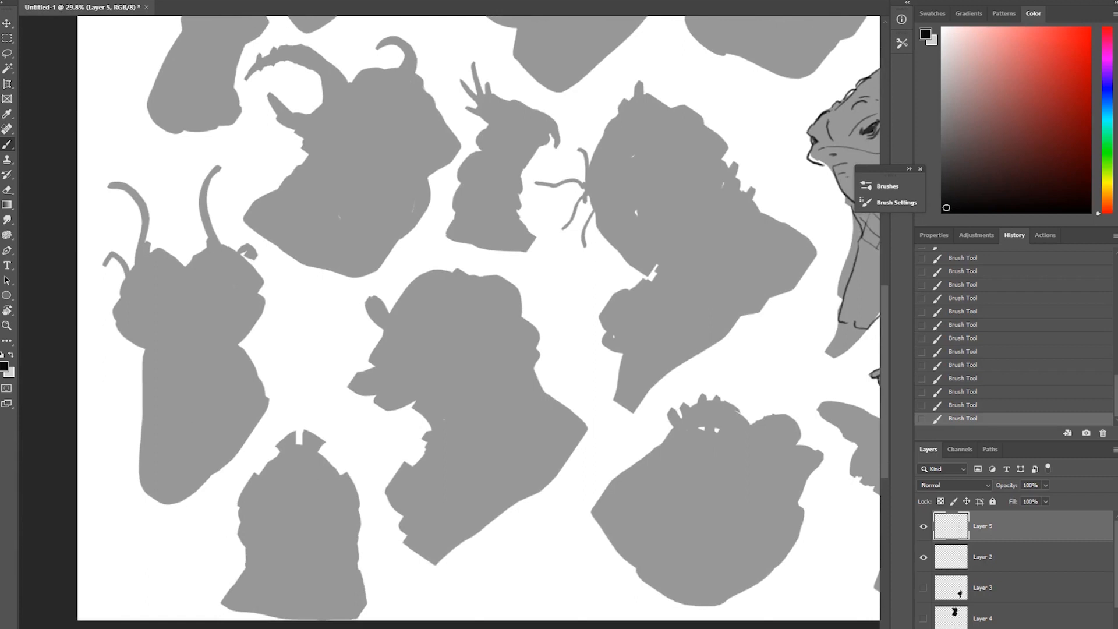
mouse_move(133, 298)
mouse_down()
mouse_move(147, 287)
mouse_move(228, 286)
mouse_up()
mouse_move(179, 346)
mouse_down()
mouse_move(196, 345)
mouse_move(170, 353)
mouse_up()
drag(139, 296, 217, 298)
drag(124, 285, 142, 261)
drag(149, 258, 237, 266)
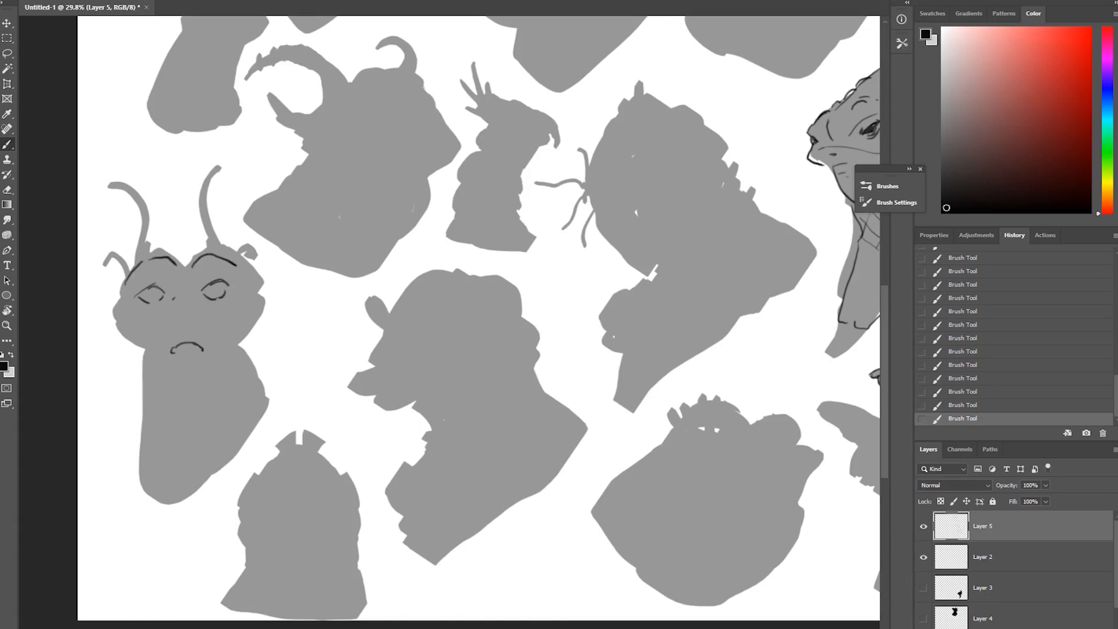
Step: Outline both sides of the long-horned creature's head and its crown between the horns
mouse_move(116, 291)
mouse_down()
mouse_move(115, 320)
mouse_move(146, 354)
mouse_up()
mouse_move(242, 269)
mouse_down()
mouse_move(263, 321)
mouse_move(251, 341)
mouse_up()
mouse_move(145, 240)
mouse_down()
mouse_move(178, 259)
mouse_move(221, 247)
mouse_up()
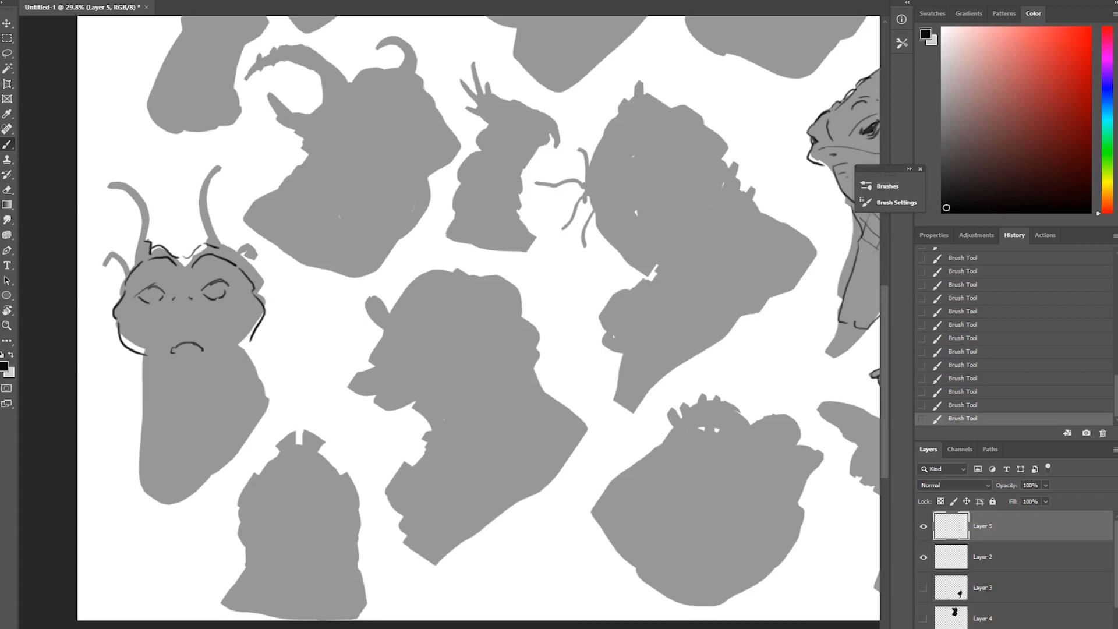
Step: Outline the creature's two long horns and small curled side horns, and draw both sides of its neck
mouse_move(105, 188)
mouse_down()
mouse_move(140, 219)
mouse_move(135, 272)
mouse_up()
mouse_move(106, 187)
mouse_down()
mouse_move(138, 196)
mouse_move(150, 238)
mouse_up()
mouse_move(216, 169)
mouse_down()
mouse_move(202, 243)
mouse_move(211, 187)
mouse_move(217, 252)
mouse_up()
mouse_move(132, 272)
mouse_down()
mouse_move(116, 254)
mouse_move(127, 279)
mouse_up()
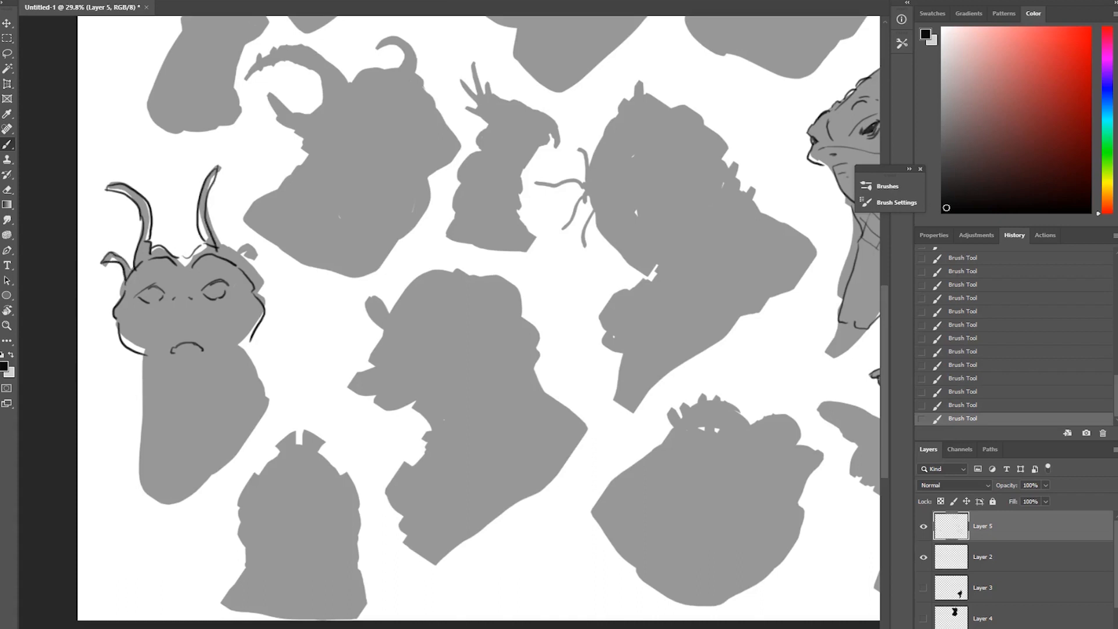
mouse_move(235, 250)
mouse_down()
mouse_move(264, 253)
mouse_move(254, 256)
mouse_move(265, 289)
mouse_up()
drag(144, 353, 151, 489)
drag(250, 336, 242, 433)
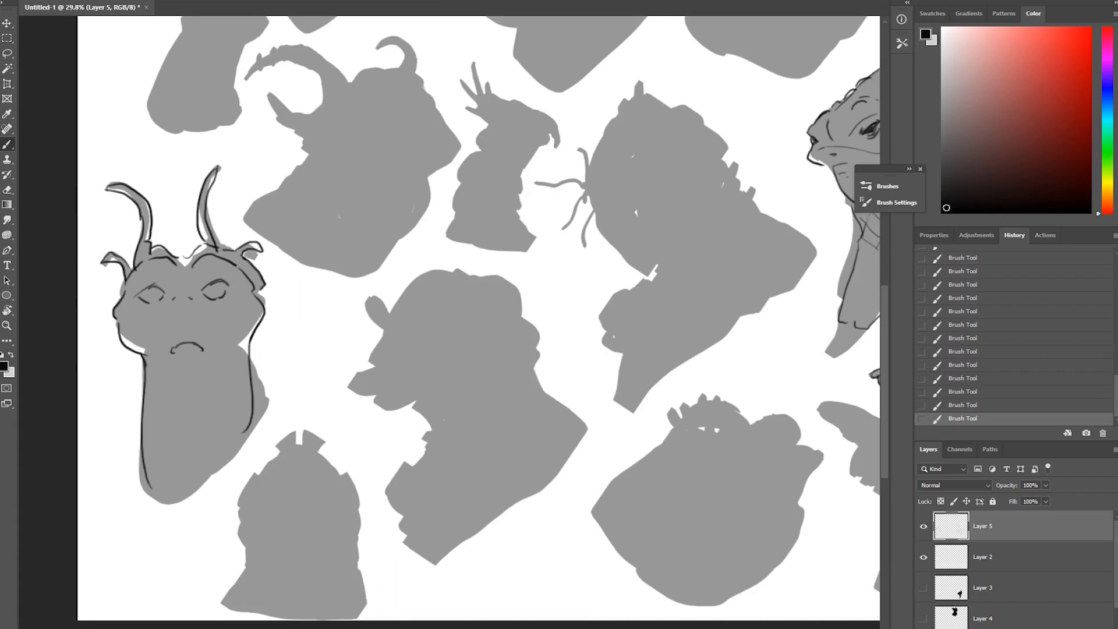
Step: Add teeth to the long-horned creature's mouth, slit pupils, and folds running from its cheeks to its muzzle
drag(171, 351, 190, 346)
mouse_move(224, 312)
mouse_down()
mouse_move(137, 328)
mouse_move(250, 311)
mouse_move(218, 348)
mouse_up()
drag(161, 324, 153, 355)
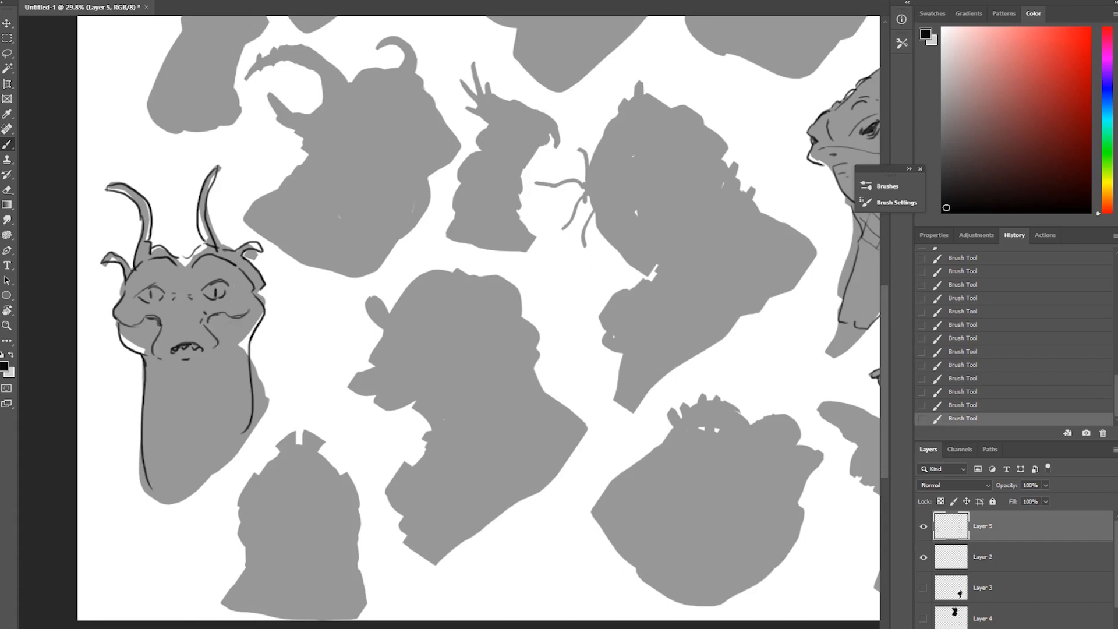
Step: Draw a long V-shaped throat fold, bulging curves at the neck's base, and nose and lower-lip details on the long-horned creature
drag(255, 301, 198, 460)
drag(158, 385, 192, 469)
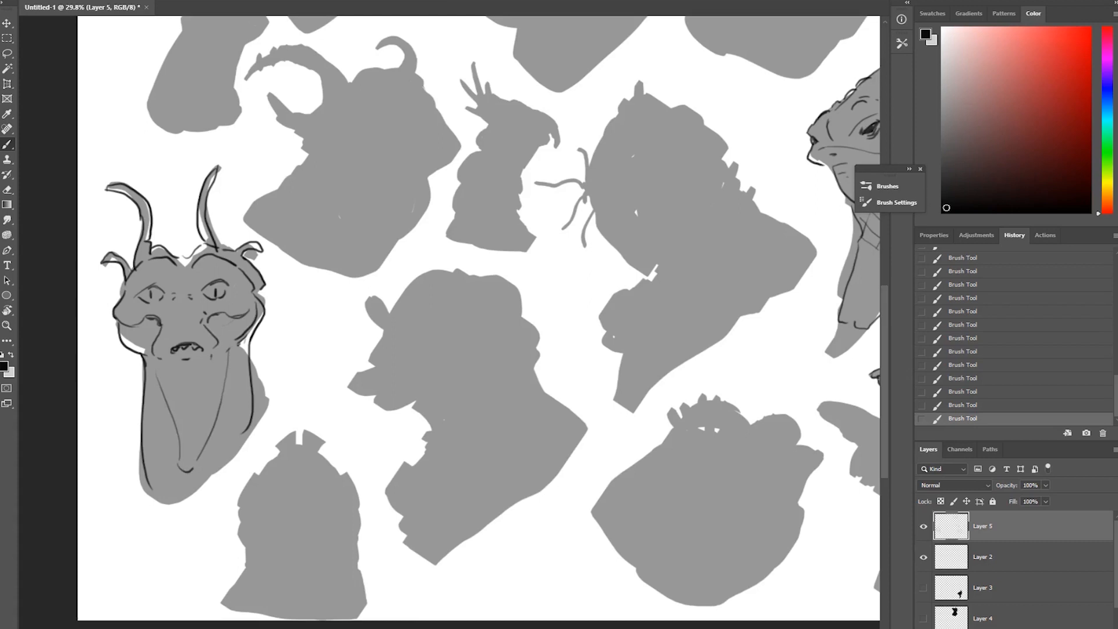
mouse_move(145, 415)
mouse_down()
mouse_move(129, 469)
mouse_move(152, 495)
mouse_up()
mouse_move(255, 419)
mouse_down()
mouse_move(245, 458)
mouse_move(214, 484)
mouse_up()
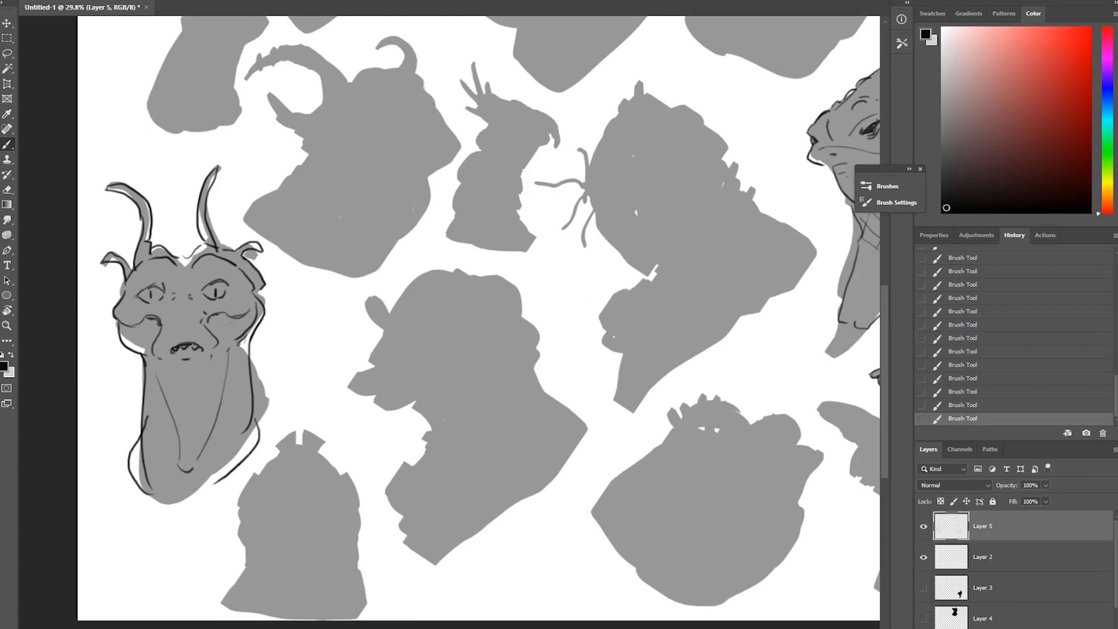
drag(178, 261, 190, 256)
mouse_move(183, 331)
mouse_down()
mouse_move(197, 353)
mouse_move(180, 364)
mouse_move(196, 359)
mouse_up()
Step: Outline the muzzle, mouth, pointed chin and jaw on the knob-crowned silhouette in the top row
mouse_move(699, 175)
mouse_down()
mouse_move(592, 303)
mouse_move(464, 532)
mouse_move(225, 478)
mouse_move(87, 511)
mouse_up()
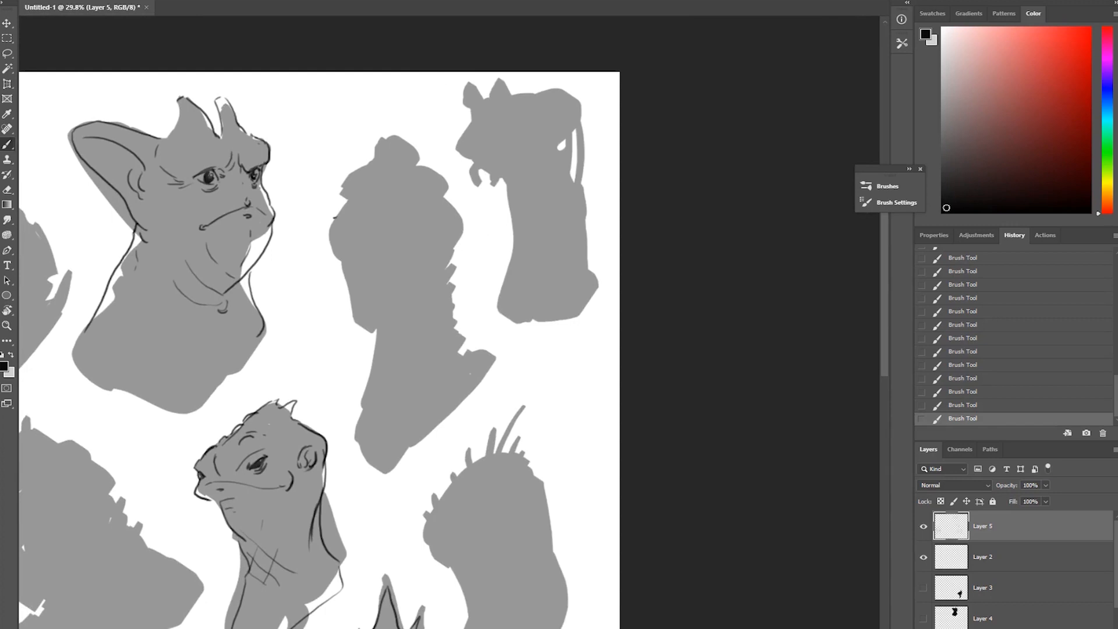
mouse_move(334, 218)
mouse_down()
mouse_move(326, 232)
mouse_move(368, 220)
mouse_up()
mouse_move(328, 230)
mouse_down()
mouse_move(337, 257)
mouse_move(403, 259)
mouse_up()
drag(340, 262, 358, 342)
drag(358, 343, 376, 333)
drag(376, 329, 422, 270)
Step: Draw the knob-crowned creature's forehead tuft, brow, round eye and nostril, and outline the knob on its head
drag(353, 174, 348, 198)
mouse_move(415, 164)
mouse_down()
mouse_move(440, 180)
mouse_move(432, 188)
mouse_up()
mouse_move(418, 181)
mouse_down()
mouse_move(412, 196)
mouse_move(431, 196)
mouse_up()
drag(371, 170, 367, 196)
drag(380, 149, 376, 163)
drag(378, 140, 402, 137)
mouse_move(403, 138)
mouse_down()
mouse_move(418, 162)
mouse_move(368, 165)
mouse_move(339, 216)
mouse_up()
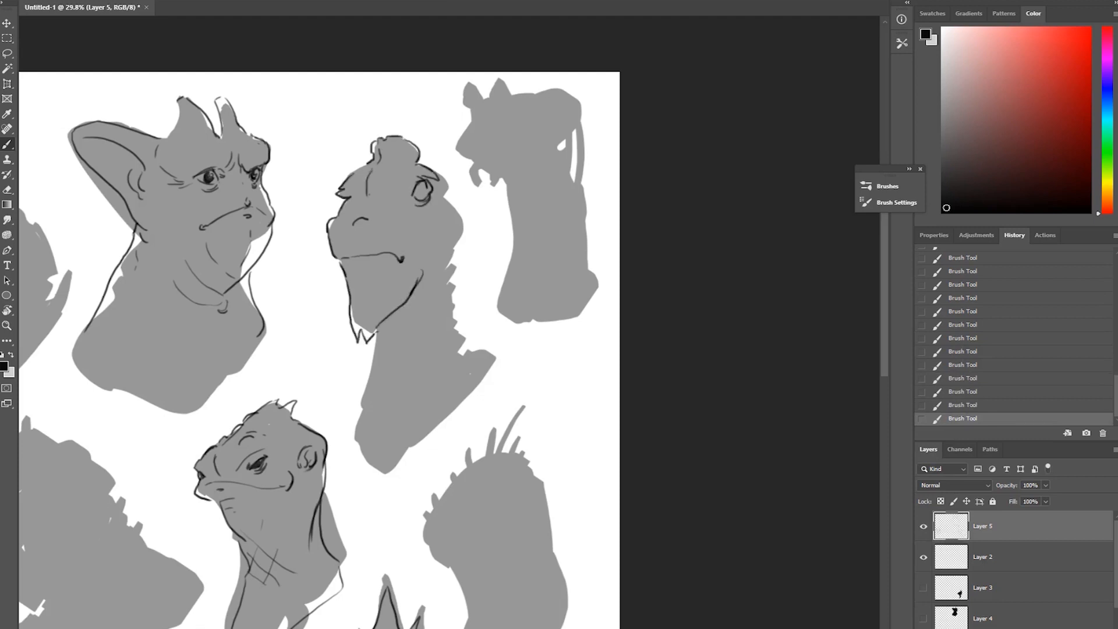
Step: Darken and clean up the knob-crowned creature's eye, using the Eraser for corrections, and outline the back of its head and nape
drag(427, 183, 419, 199)
mouse_move(419, 199)
mouse_down()
mouse_move(423, 185)
mouse_move(461, 253)
mouse_move(455, 280)
mouse_up()
key(e)
right_click(424, 178)
click(421, 187)
key(b)
drag(454, 278, 465, 338)
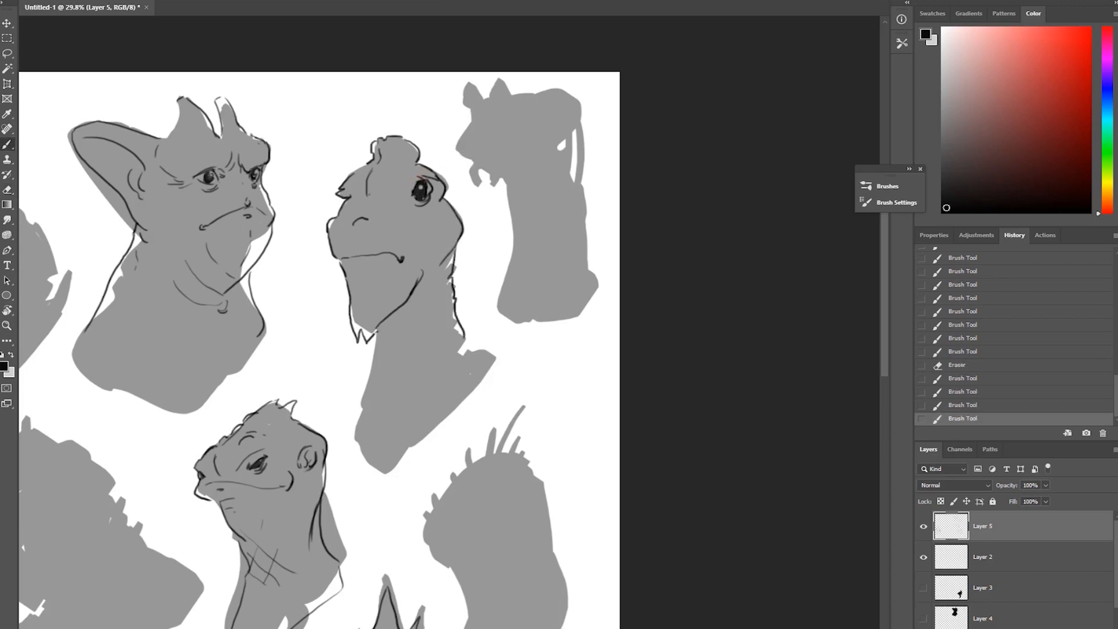
Step: Draw the front, back and base contours of the knob-crowned creature's neck
drag(372, 335, 364, 437)
drag(444, 294, 408, 440)
drag(379, 431, 407, 440)
drag(368, 345, 382, 435)
drag(456, 330, 487, 392)
Step: Sketch an eye, long curving mouth and slit-shaped ear on the wide silhouette in the bottom row
mouse_move(373, 525)
mouse_down()
mouse_move(581, 253)
mouse_move(624, 49)
mouse_move(671, 59)
mouse_up()
click(389, 285)
drag(391, 279, 408, 299)
mouse_move(380, 290)
mouse_down()
mouse_move(407, 317)
mouse_move(500, 320)
mouse_up()
drag(455, 312, 351, 362)
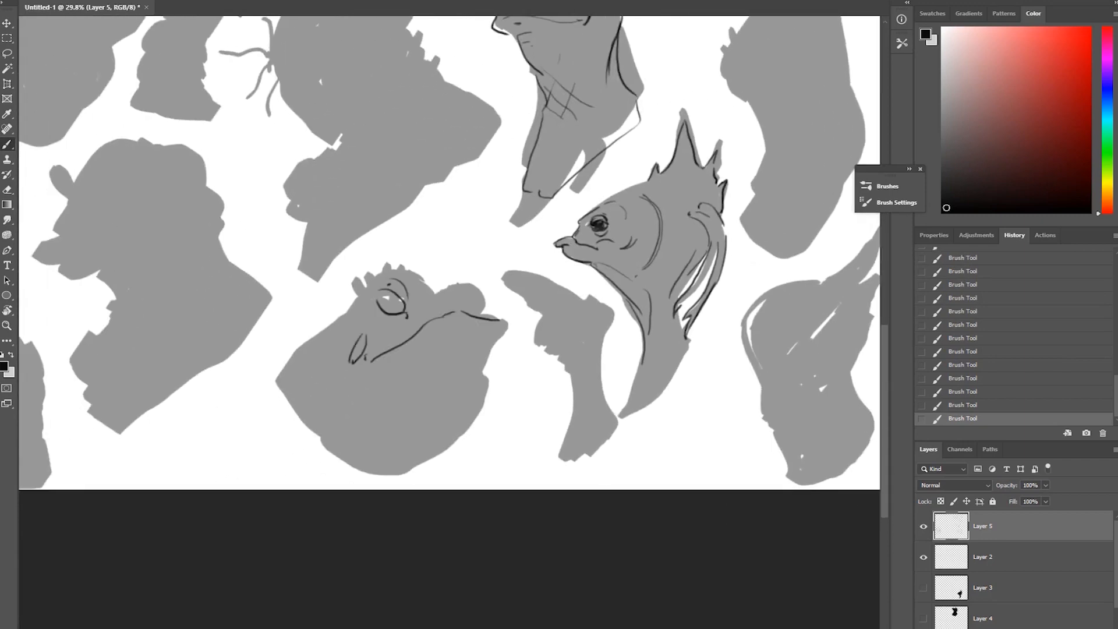
Step: Add spines above the wide creature's eye and outline the back of its head, shoulder, snout and bulging throat
drag(387, 274, 386, 263)
mouse_move(401, 272)
mouse_down()
mouse_move(402, 262)
mouse_move(371, 263)
mouse_up()
mouse_move(355, 288)
mouse_down()
mouse_move(354, 268)
mouse_move(302, 373)
mouse_move(349, 394)
mouse_up()
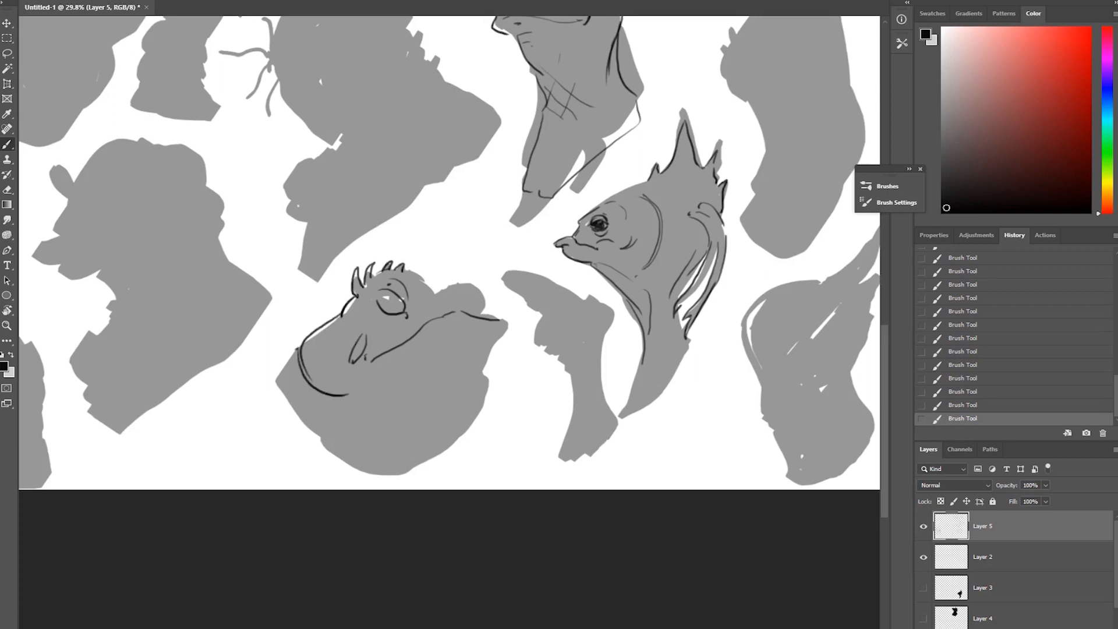
drag(298, 350, 296, 432)
mouse_move(402, 269)
mouse_down()
mouse_move(438, 289)
mouse_move(472, 280)
mouse_move(484, 309)
mouse_move(474, 310)
mouse_move(501, 319)
mouse_move(415, 455)
mouse_up()
Step: Darken and ring the wide creature's eye, and add a snout ridge, nostrils, a chin mark and a jaw fold
drag(378, 300, 396, 299)
drag(382, 310, 452, 302)
drag(450, 294, 459, 299)
mouse_move(466, 294)
mouse_down()
mouse_move(474, 302)
mouse_move(450, 289)
mouse_up()
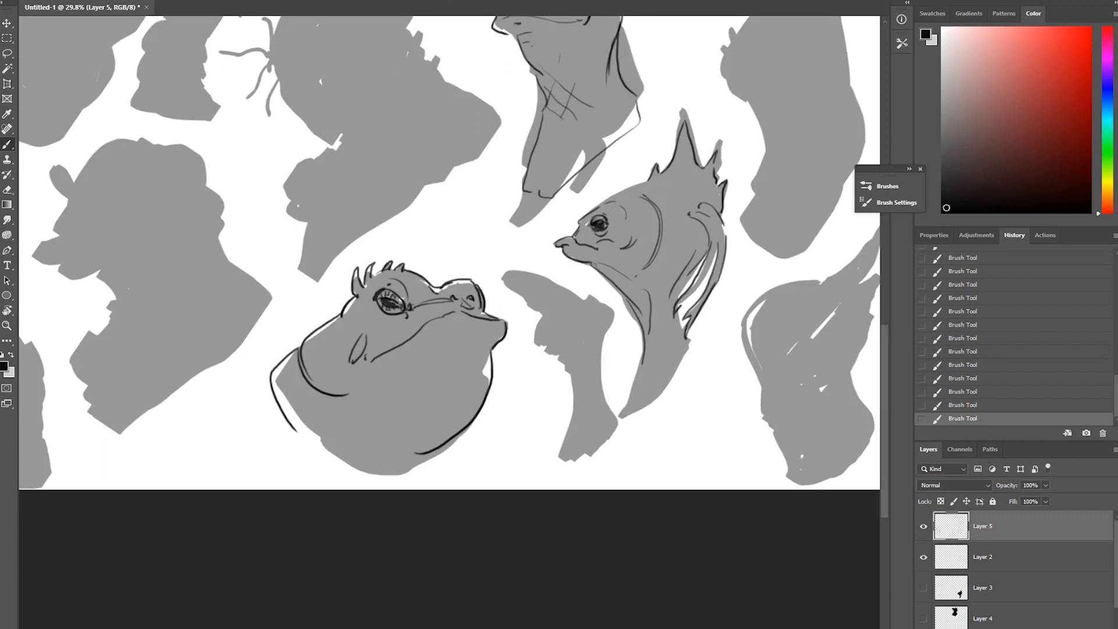
drag(476, 343, 487, 338)
drag(379, 363, 335, 406)
mouse_move(376, 291)
mouse_down()
mouse_move(389, 280)
mouse_move(370, 320)
mouse_up()
Step: Add small spines on top of the wide creature's snout, a lower-lip line and contours around its throat pouch
drag(444, 282, 448, 271)
drag(454, 280, 469, 269)
drag(472, 281, 476, 269)
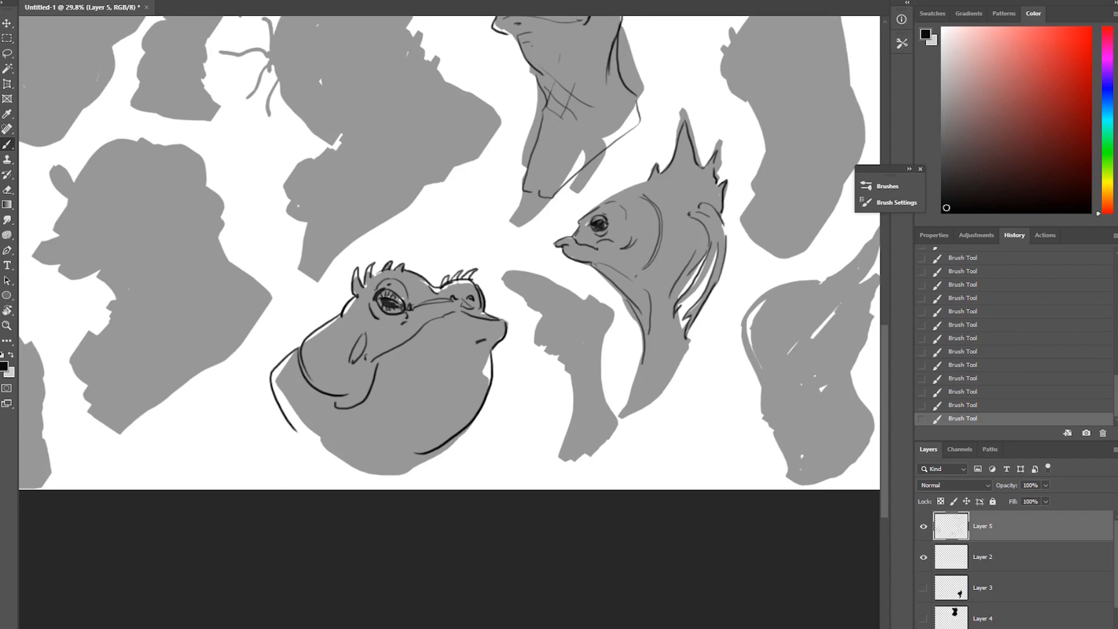
drag(454, 330, 500, 328)
mouse_move(419, 344)
mouse_down()
mouse_move(355, 421)
mouse_move(367, 465)
mouse_move(428, 446)
mouse_up()
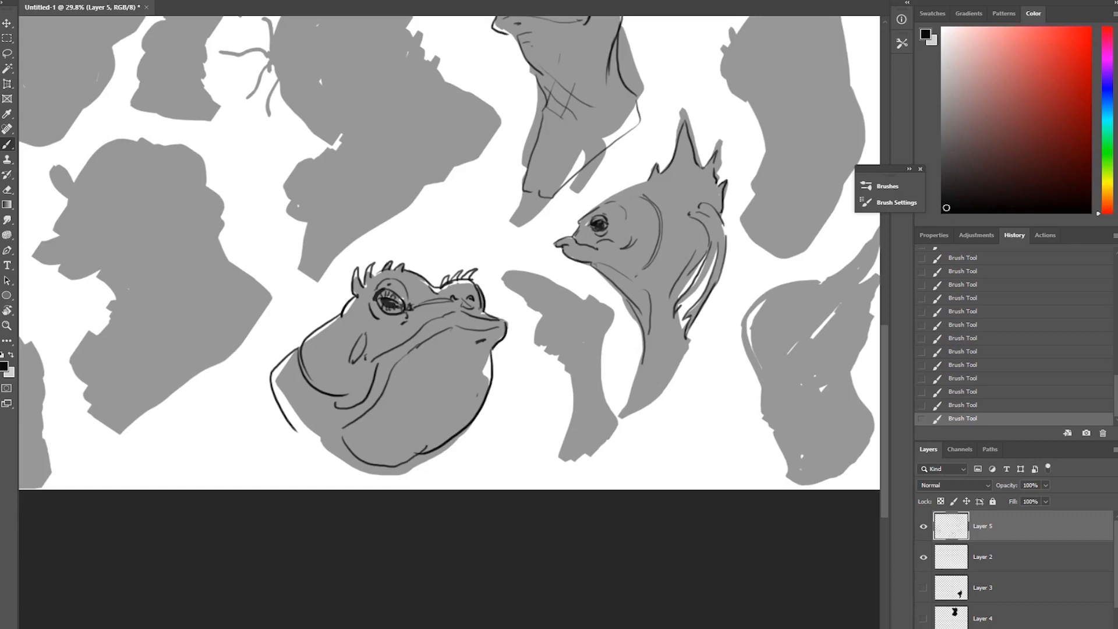
Step: Outline the front, throat and neck base of the narrow beaked silhouette beside the wide creature
mouse_move(350, 303)
mouse_down()
mouse_move(689, 267)
mouse_move(625, 393)
mouse_move(613, 548)
mouse_move(429, 536)
mouse_move(376, 557)
mouse_move(560, 442)
mouse_up()
mouse_move(443, 279)
mouse_down()
mouse_move(549, 435)
mouse_move(538, 541)
mouse_move(502, 589)
mouse_move(416, 570)
mouse_move(123, 401)
mouse_move(114, 371)
mouse_move(293, 86)
mouse_move(93, 65)
mouse_move(101, 77)
mouse_up()
mouse_move(386, 205)
mouse_down()
mouse_move(367, 214)
mouse_move(410, 256)
mouse_move(398, 277)
mouse_move(438, 315)
mouse_move(424, 402)
mouse_move(482, 360)
mouse_up()
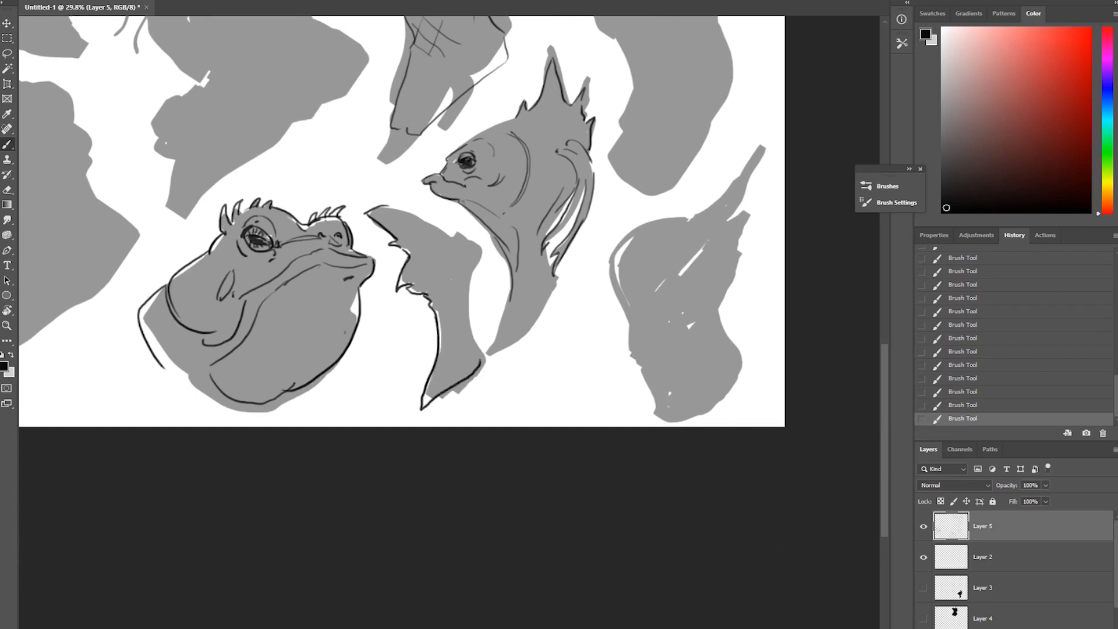
Step: Outline the beaked creature's upper beak and crown, and draw its ringed eye, mouth corner and wavy neck markings
drag(383, 205, 442, 236)
drag(422, 258, 413, 275)
drag(415, 285, 426, 295)
mouse_move(457, 245)
mouse_down()
mouse_move(431, 262)
mouse_move(455, 245)
mouse_move(459, 258)
mouse_move(434, 265)
mouse_move(473, 240)
mouse_move(468, 280)
mouse_move(411, 286)
mouse_move(452, 284)
mouse_move(438, 317)
mouse_move(455, 325)
mouse_move(427, 389)
mouse_up()
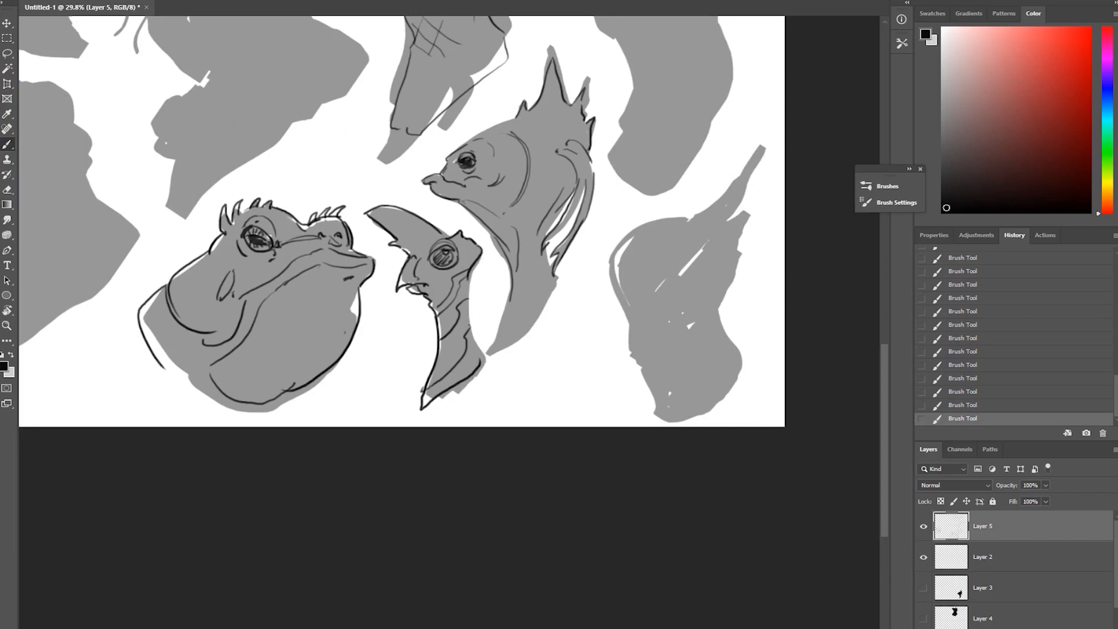
Step: Add a contour to the beak and fill dark bands behind the beaked creature's eye and down its neck
drag(404, 218, 420, 219)
mouse_move(456, 240)
mouse_down()
mouse_move(469, 273)
mouse_move(478, 255)
mouse_move(460, 240)
mouse_move(455, 282)
mouse_move(435, 312)
mouse_move(458, 282)
mouse_up()
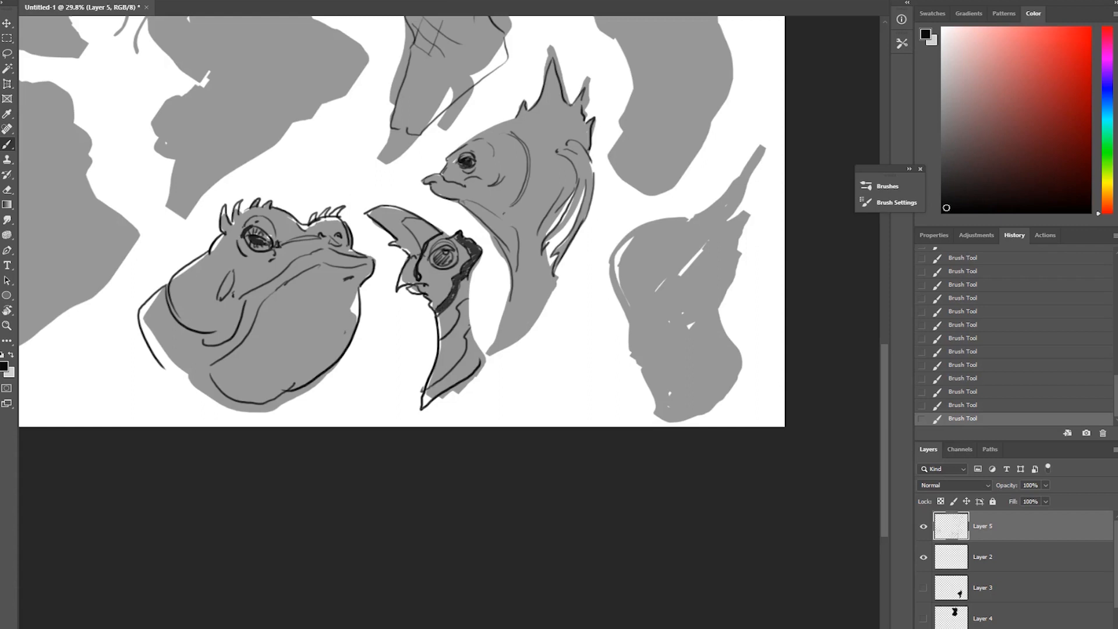
drag(437, 367, 429, 385)
drag(449, 359, 431, 380)
drag(456, 360, 428, 387)
mouse_move(464, 351)
mouse_down()
mouse_move(435, 367)
mouse_move(438, 352)
mouse_move(436, 369)
mouse_move(463, 302)
mouse_move(458, 345)
mouse_move(432, 388)
mouse_up()
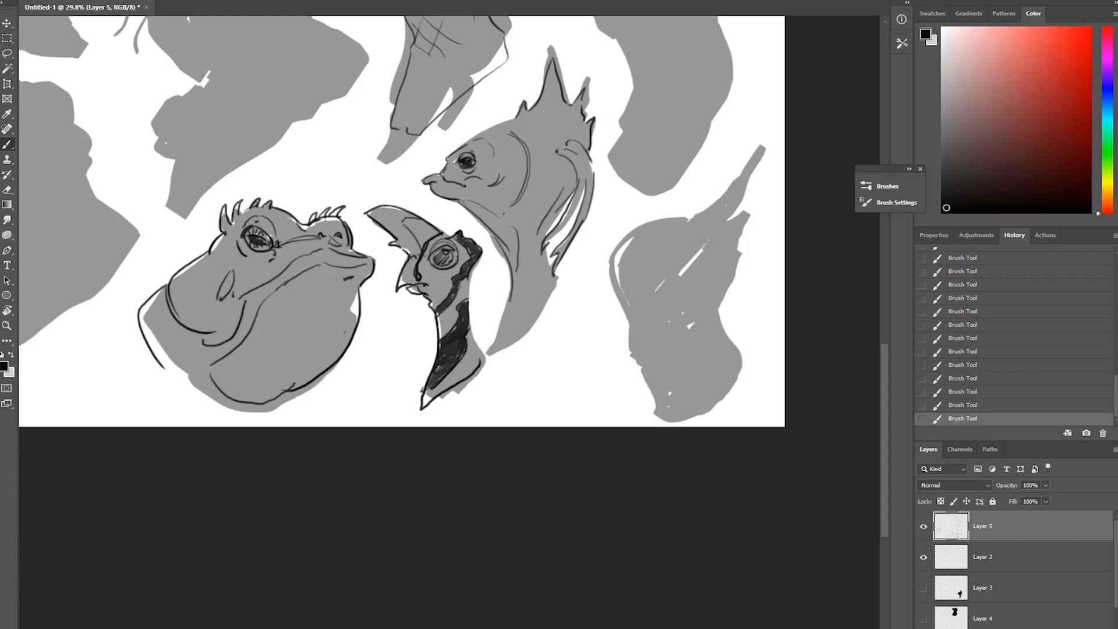
Step: Outline the upper sides of the dome-shaped silhouette at the lower left and draw an X-shaped fold across its face
drag(326, 268, 722, 270)
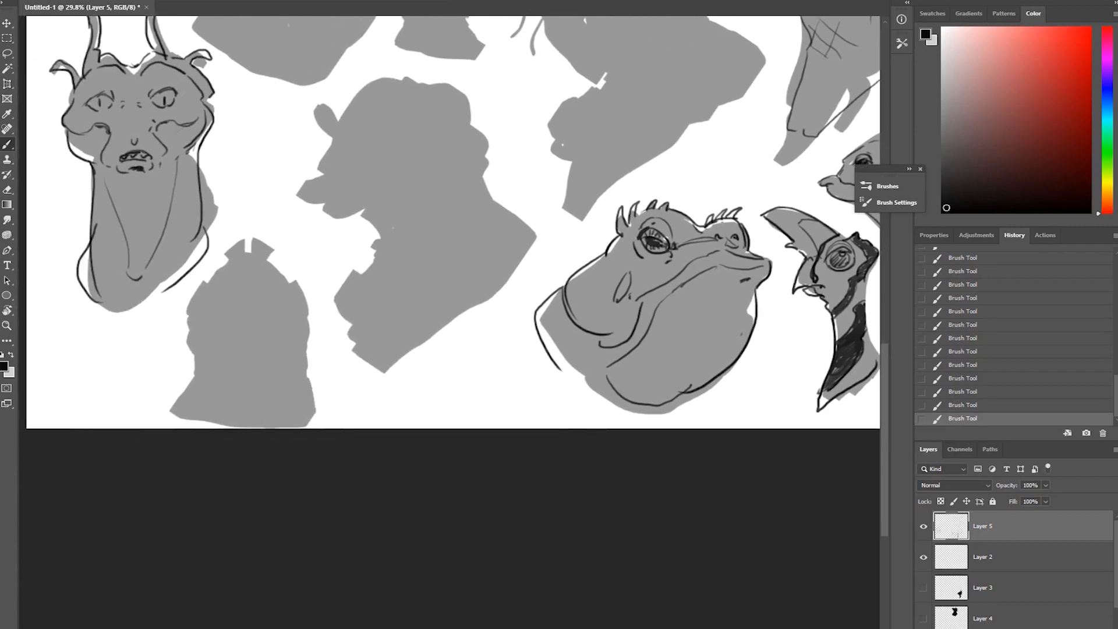
drag(208, 275, 196, 319)
drag(296, 278, 309, 304)
drag(310, 308, 303, 320)
drag(216, 307, 232, 325)
drag(218, 305, 250, 325)
drag(271, 311, 252, 330)
mouse_move(209, 359)
mouse_down()
mouse_move(234, 334)
mouse_move(254, 337)
mouse_up()
drag(256, 349, 243, 336)
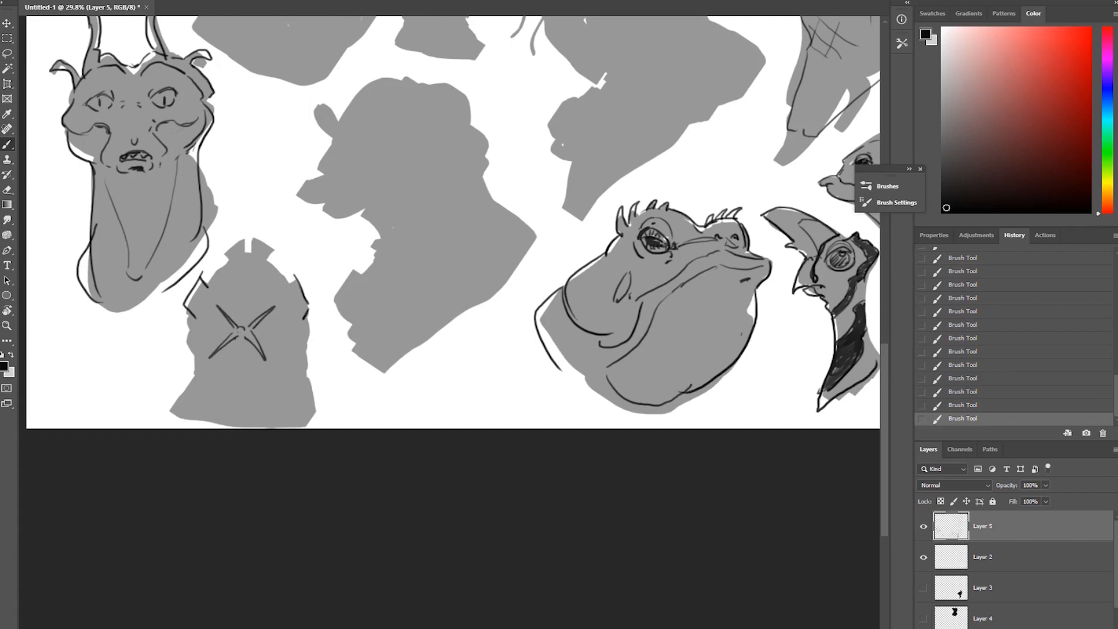
Step: Add a fanged mouth and short eye marks around the X-shaped fold, and outline one cheek of the dome-headed creature
mouse_move(225, 359)
mouse_down()
mouse_move(258, 361)
mouse_move(230, 355)
mouse_move(247, 345)
mouse_up()
drag(262, 325, 274, 323)
drag(265, 328, 272, 330)
mouse_move(191, 313)
mouse_down()
mouse_move(188, 351)
mouse_move(205, 365)
mouse_up()
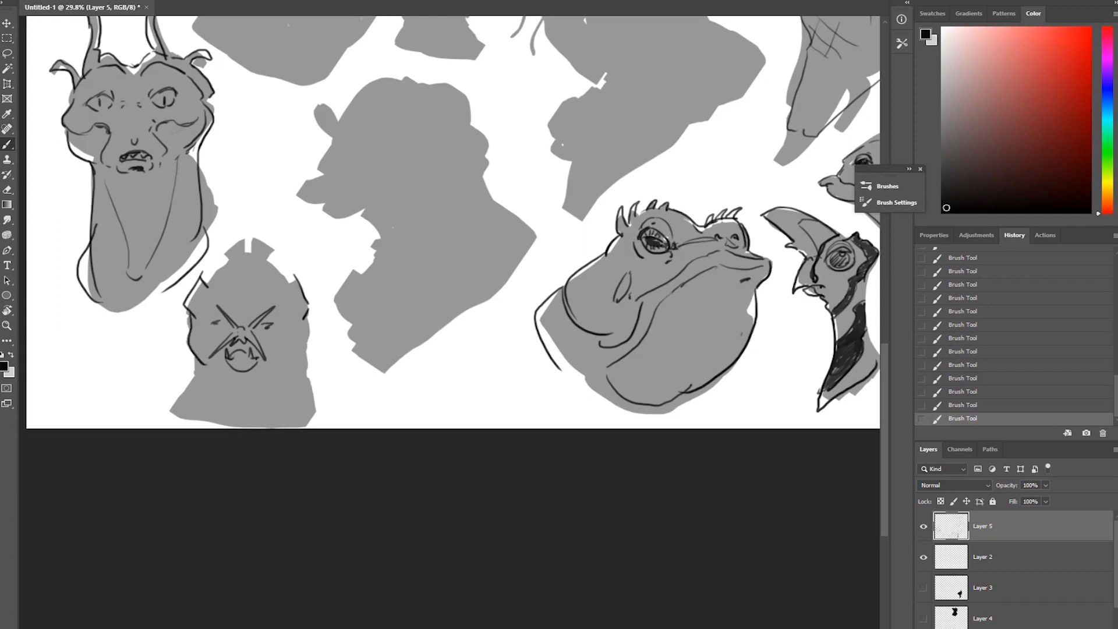
Step: Outline the dome-headed creature's remaining sides, base and notched crown, and draw its round eyes and forehead lines
drag(309, 317, 302, 378)
mouse_move(191, 353)
mouse_down()
mouse_move(178, 408)
mouse_move(191, 428)
mouse_up()
drag(307, 374, 298, 426)
mouse_move(204, 285)
mouse_down()
mouse_move(243, 239)
mouse_move(244, 255)
mouse_move(252, 239)
mouse_move(289, 285)
mouse_move(240, 313)
mouse_move(207, 313)
mouse_move(209, 340)
mouse_up()
mouse_move(213, 322)
mouse_down()
mouse_move(224, 335)
mouse_move(212, 342)
mouse_up()
mouse_move(280, 321)
mouse_down()
mouse_move(263, 343)
mouse_move(278, 329)
mouse_move(221, 327)
mouse_up()
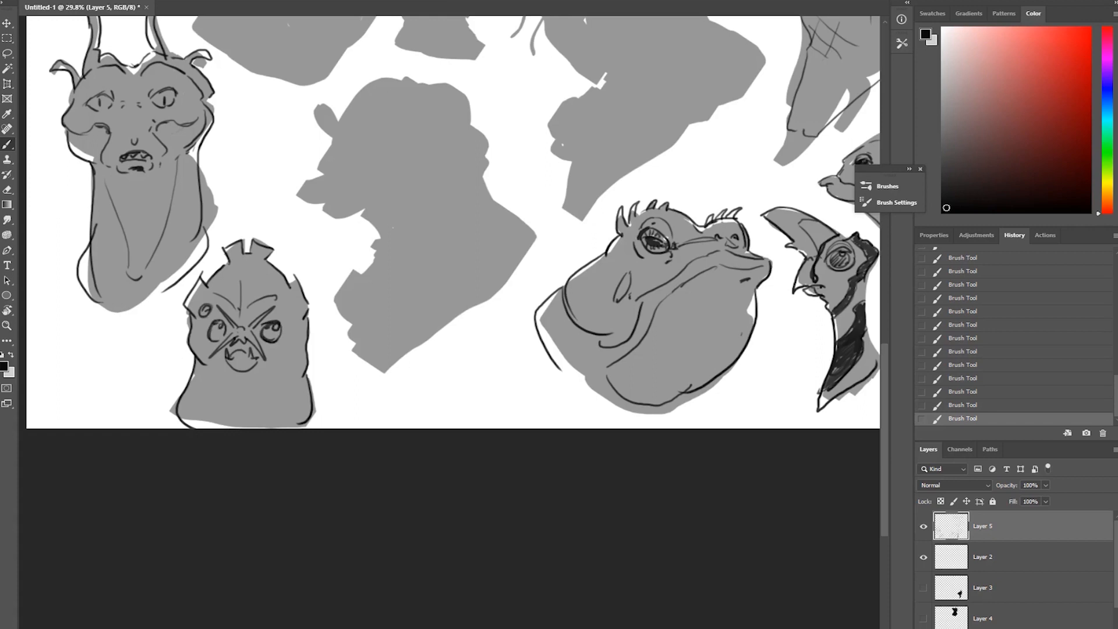
Step: Add a small upper eye on the dome-headed creature's other side and draw folds across its neck
mouse_move(287, 297)
mouse_down()
mouse_move(278, 308)
mouse_move(292, 302)
mouse_move(292, 312)
mouse_up()
drag(297, 353, 271, 380)
drag(262, 388, 274, 399)
drag(210, 368, 236, 419)
drag(301, 374, 278, 415)
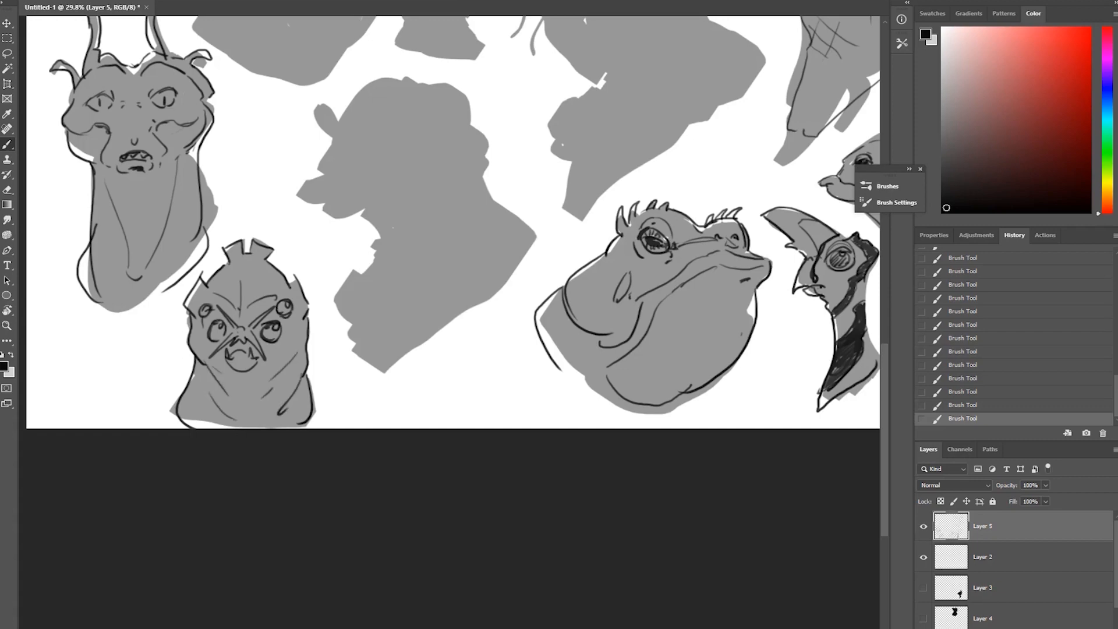
Step: Outline the two upright eyestalks and the crown and pointed back of the large silhouette beside the dome-headed creature
drag(525, 233, 554, 427)
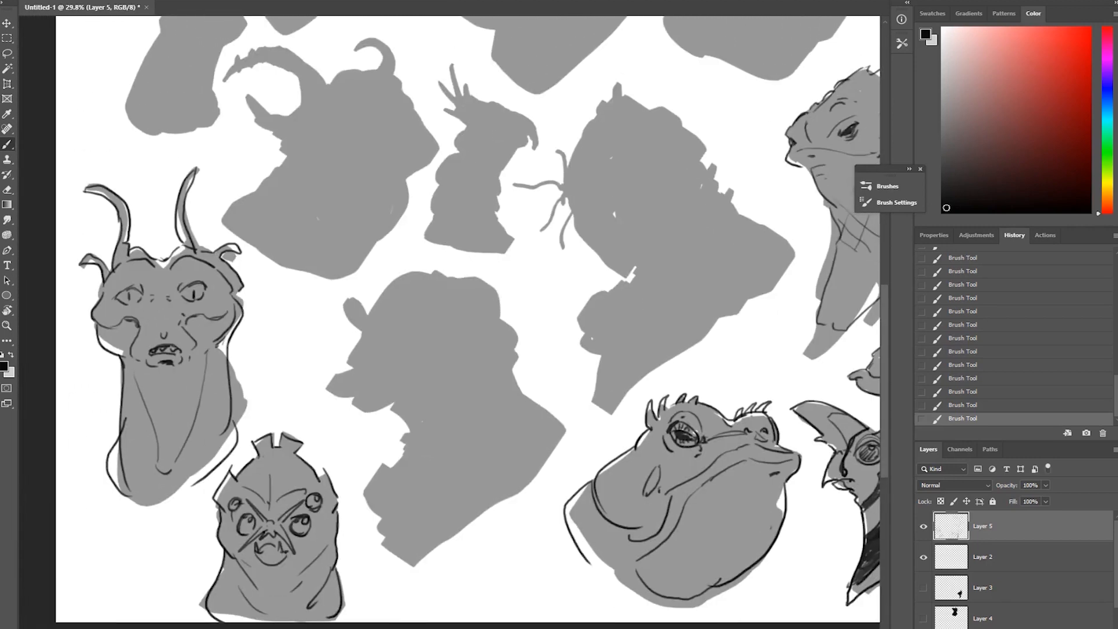
mouse_move(430, 266)
mouse_down()
mouse_move(421, 300)
mouse_move(438, 273)
mouse_move(419, 292)
mouse_move(437, 307)
mouse_up()
mouse_move(352, 321)
mouse_down()
mouse_move(342, 290)
mouse_move(362, 317)
mouse_up()
mouse_move(344, 300)
mouse_down()
mouse_move(356, 324)
mouse_move(352, 285)
mouse_up()
mouse_move(418, 297)
mouse_down()
mouse_move(429, 306)
mouse_move(439, 288)
mouse_up()
drag(420, 299, 420, 318)
mouse_move(441, 289)
mouse_down()
mouse_move(441, 317)
mouse_move(358, 350)
mouse_up()
mouse_move(381, 298)
mouse_down()
mouse_move(414, 271)
mouse_move(499, 313)
mouse_move(510, 364)
mouse_up()
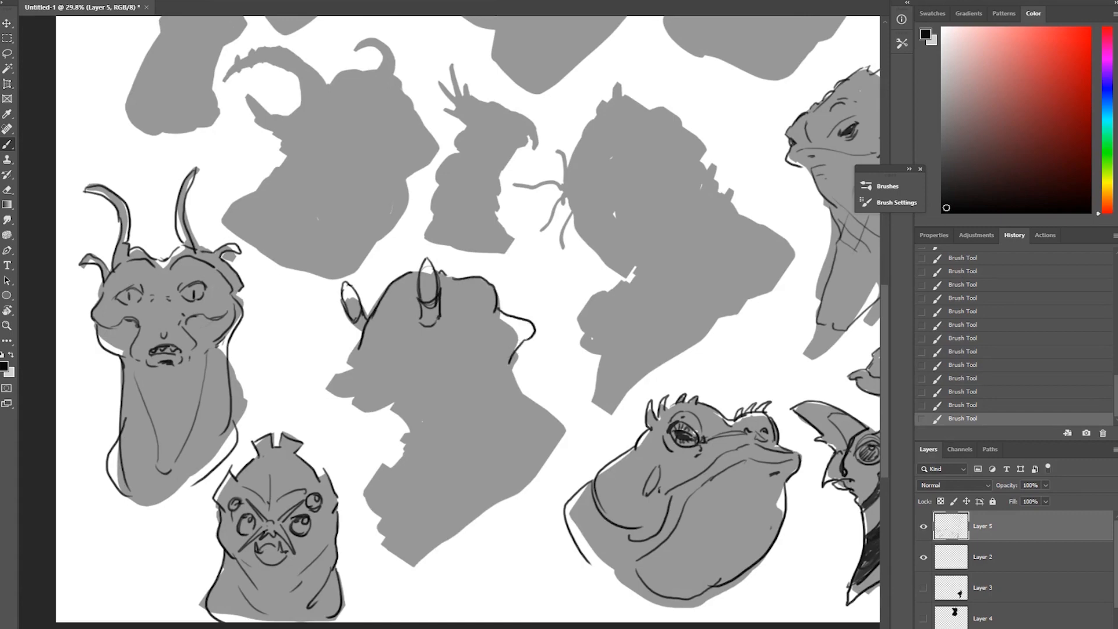
Step: Draw the stalk-eyed creature's front face edge, rounded mouthparts and ridged brow plate
mouse_move(371, 326)
mouse_down()
mouse_move(341, 380)
mouse_move(354, 414)
mouse_up()
mouse_move(368, 374)
mouse_down()
mouse_move(389, 366)
mouse_move(394, 408)
mouse_move(350, 411)
mouse_move(375, 343)
mouse_up()
drag(376, 340, 381, 315)
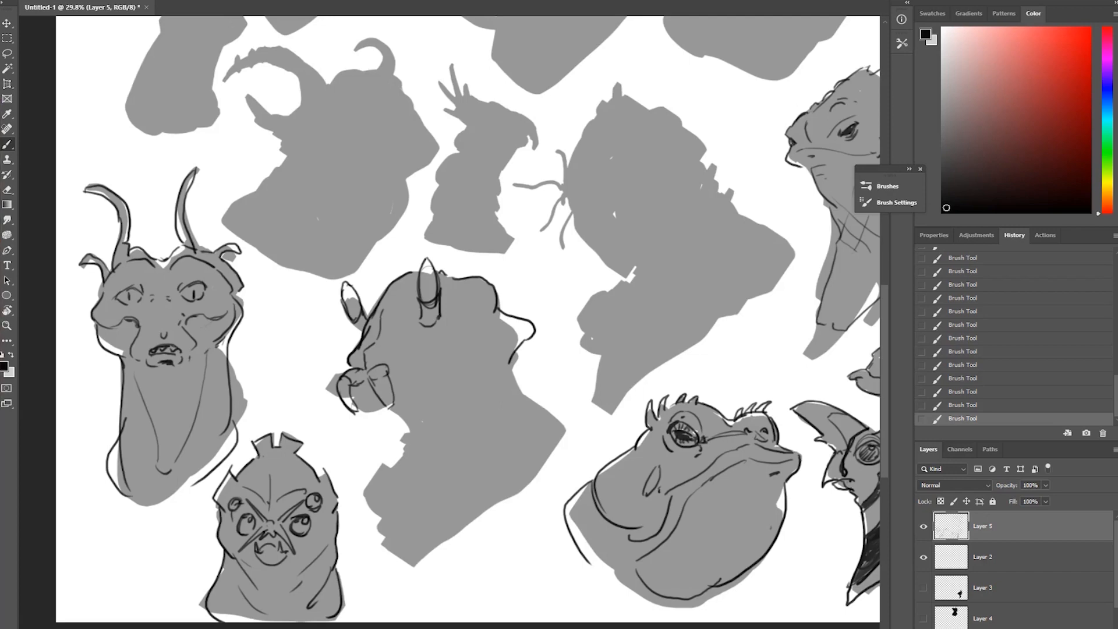
mouse_move(383, 301)
mouse_down()
mouse_move(419, 286)
mouse_move(383, 310)
mouse_move(393, 336)
mouse_move(419, 319)
mouse_move(372, 349)
mouse_move(399, 326)
mouse_up()
mouse_move(373, 349)
mouse_down()
mouse_move(393, 340)
mouse_move(382, 364)
mouse_move(356, 363)
mouse_move(389, 361)
mouse_up()
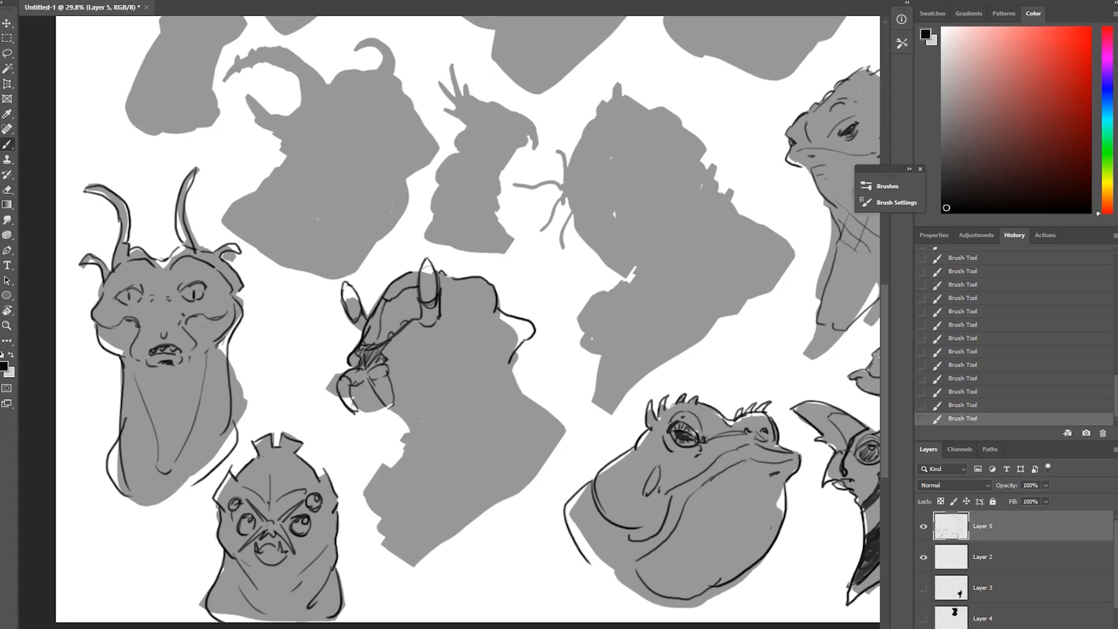
Step: Draw two overlapping rounded cheek plates behind the stalk-eyed creature's face
drag(441, 318, 455, 351)
drag(391, 366, 455, 372)
mouse_move(442, 312)
mouse_down()
mouse_move(452, 350)
mouse_move(510, 342)
mouse_move(517, 354)
mouse_move(455, 365)
mouse_move(474, 367)
mouse_up()
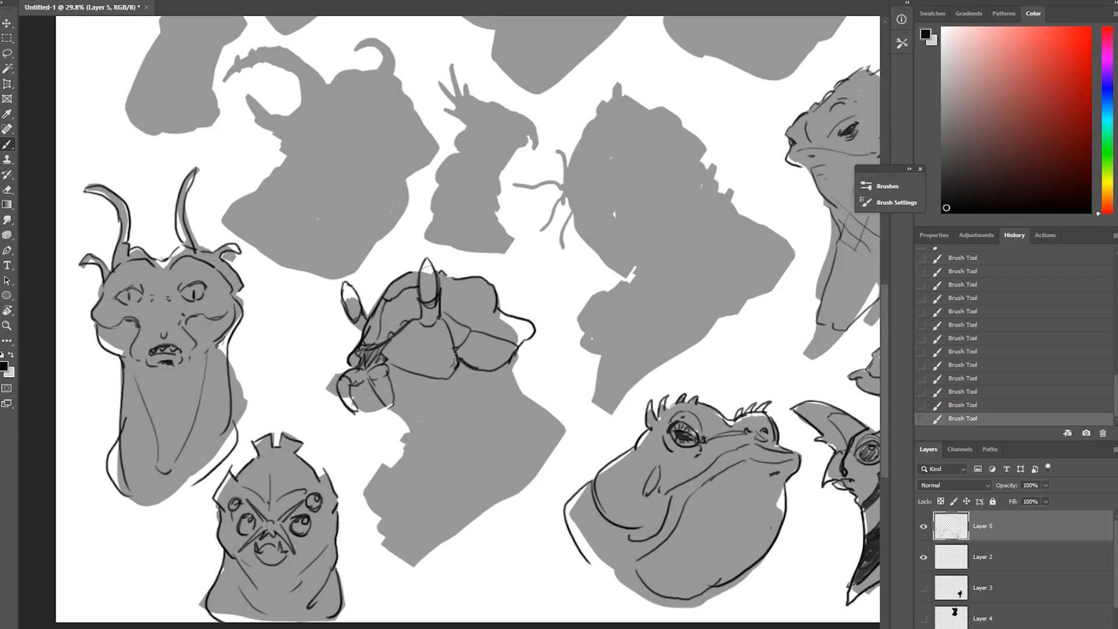
drag(464, 325, 476, 319)
drag(494, 324, 467, 326)
Step: Add small bumps along the stalk-eyed creature's crown, mark its eyestalk tips and detail its clawed mouthparts
drag(474, 273, 483, 281)
drag(387, 282, 392, 276)
drag(396, 277, 356, 316)
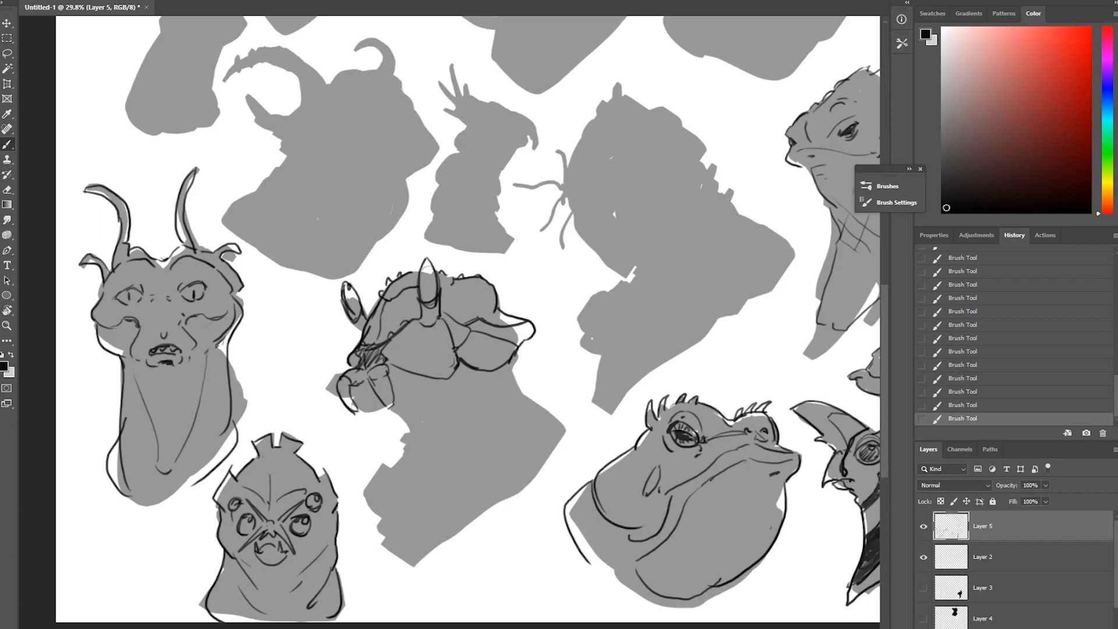
drag(429, 262, 420, 296)
mouse_move(366, 387)
mouse_down()
mouse_move(363, 400)
mouse_move(394, 372)
mouse_move(356, 386)
mouse_move(351, 410)
mouse_move(388, 410)
mouse_up()
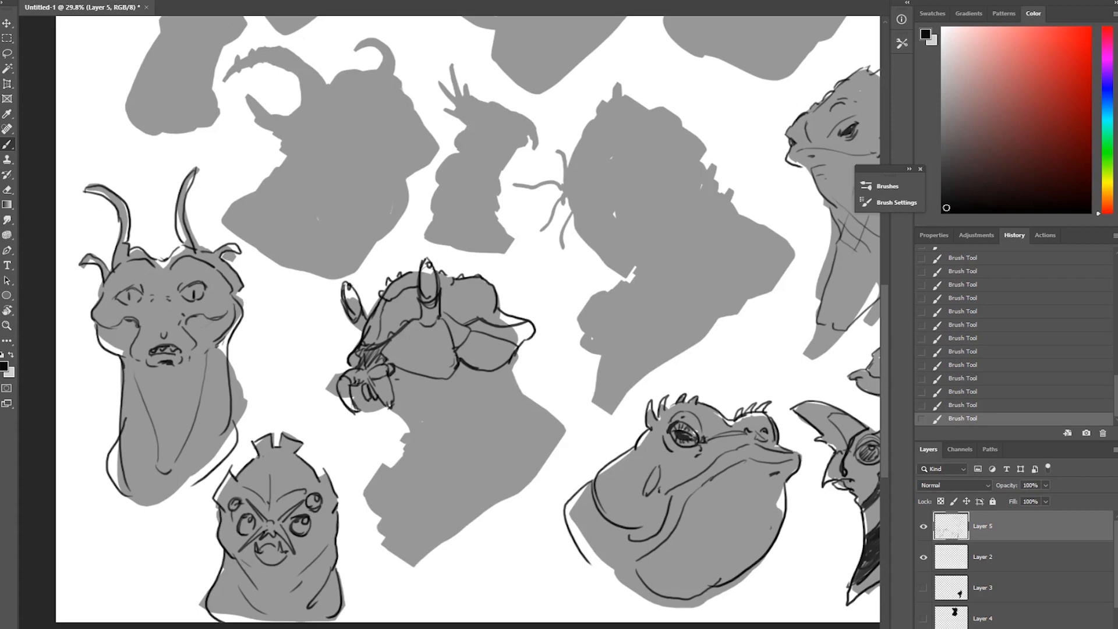
Step: Draw the stalk-eyed creature's lower jaw under the cheek plates, with small chin spikes and the back of the neck
mouse_move(406, 373)
mouse_down()
mouse_move(396, 400)
mouse_move(495, 368)
mouse_up()
mouse_move(455, 373)
mouse_down()
mouse_move(483, 372)
mouse_move(472, 380)
mouse_up()
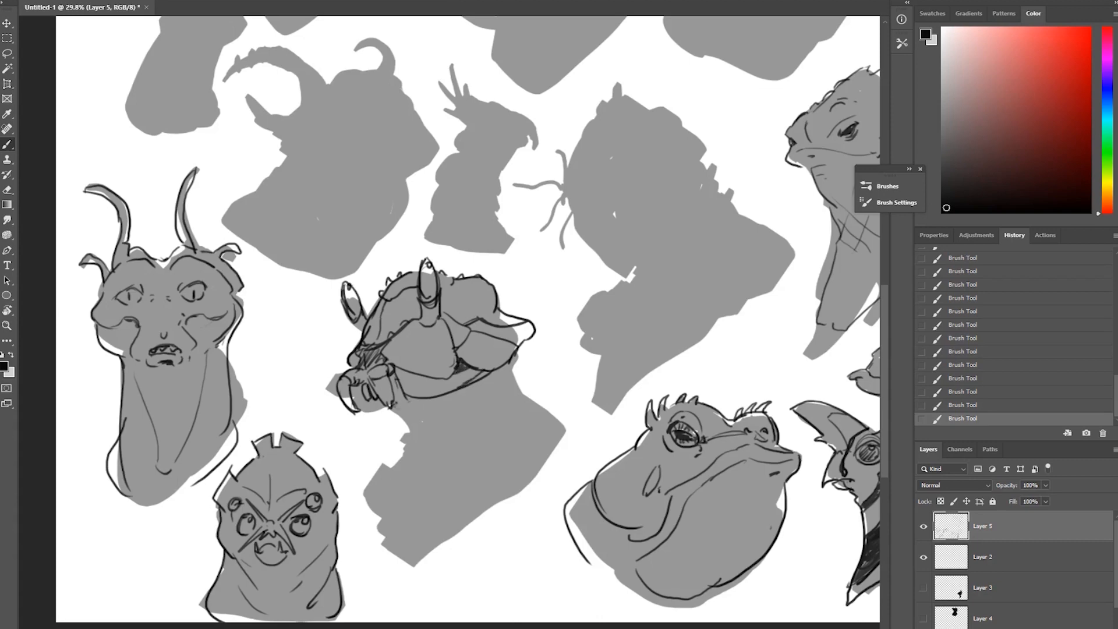
mouse_move(420, 403)
mouse_down()
mouse_move(417, 418)
mouse_move(407, 410)
mouse_move(414, 422)
mouse_move(396, 417)
mouse_up()
drag(395, 410, 403, 424)
drag(509, 363, 427, 403)
mouse_move(514, 360)
mouse_down()
mouse_move(502, 395)
mouse_move(541, 412)
mouse_up()
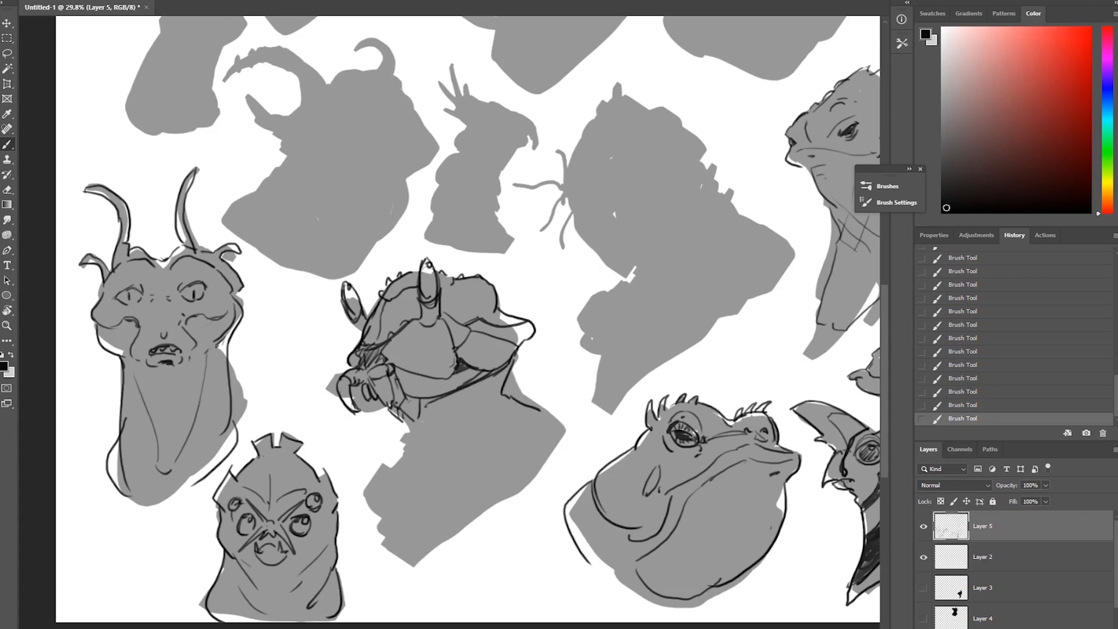
Step: Outline the stalk-eyed creature's neck with a banded collar, and hatch the pointed flap at the back of its head
drag(425, 406, 420, 427)
drag(406, 415, 415, 453)
drag(487, 406, 508, 381)
mouse_move(545, 412)
mouse_down()
mouse_move(459, 496)
mouse_move(414, 493)
mouse_move(465, 501)
mouse_up()
drag(408, 460, 394, 504)
mouse_move(552, 417)
mouse_down()
mouse_move(469, 494)
mouse_move(438, 507)
mouse_up()
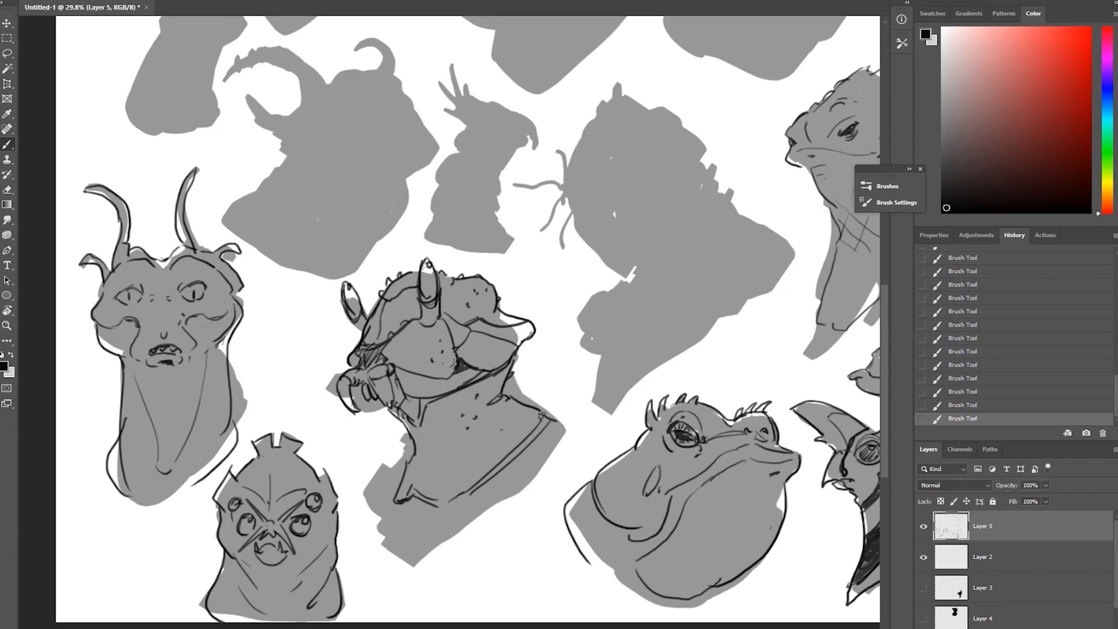
drag(469, 325, 530, 338)
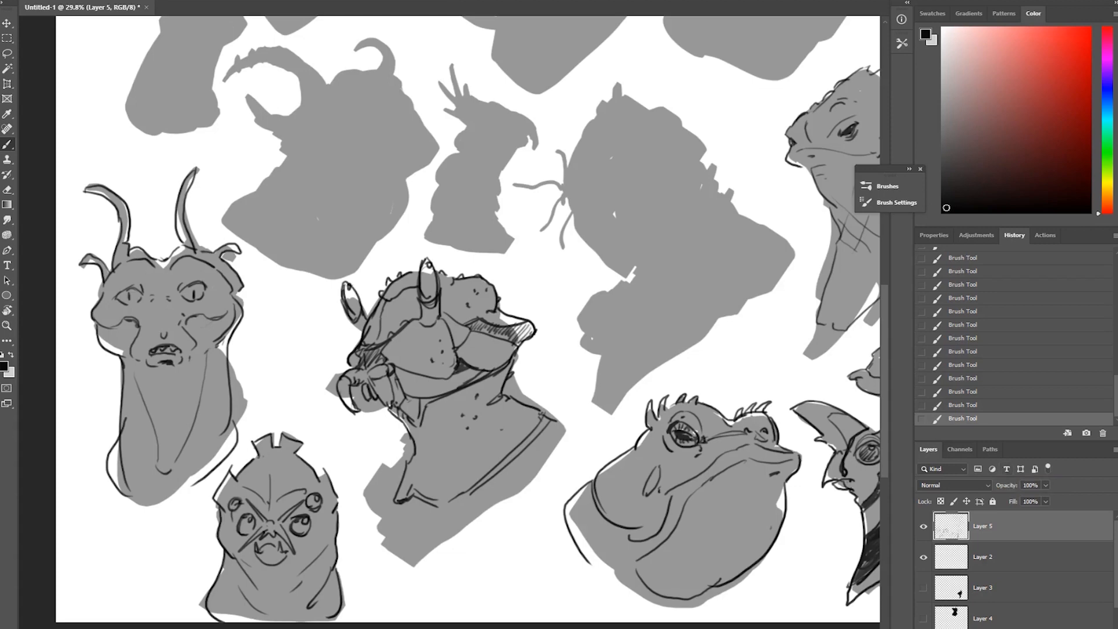
Step: Outline the front of the pointed-crown silhouette in the middle of the sheet and ink the wavy tentacles on its face
drag(728, 262, 546, 317)
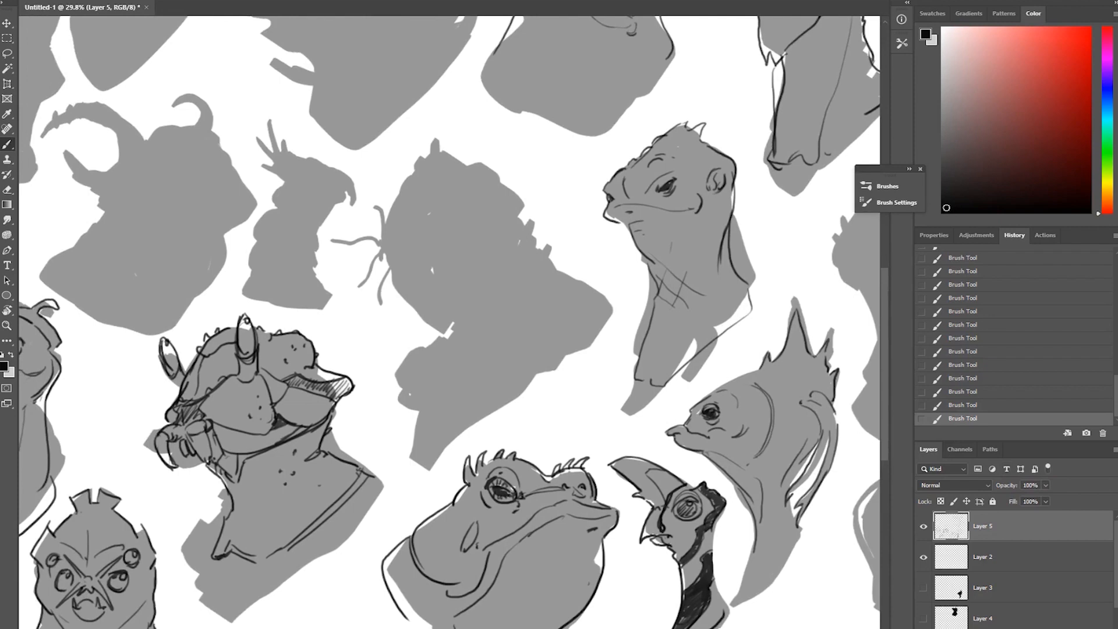
mouse_move(399, 200)
mouse_down()
mouse_move(382, 262)
mouse_move(434, 336)
mouse_up()
mouse_move(381, 245)
mouse_down()
mouse_move(336, 233)
mouse_move(381, 246)
mouse_move(374, 184)
mouse_move(381, 232)
mouse_move(353, 294)
mouse_move(382, 256)
mouse_move(362, 319)
mouse_up()
drag(391, 268, 380, 299)
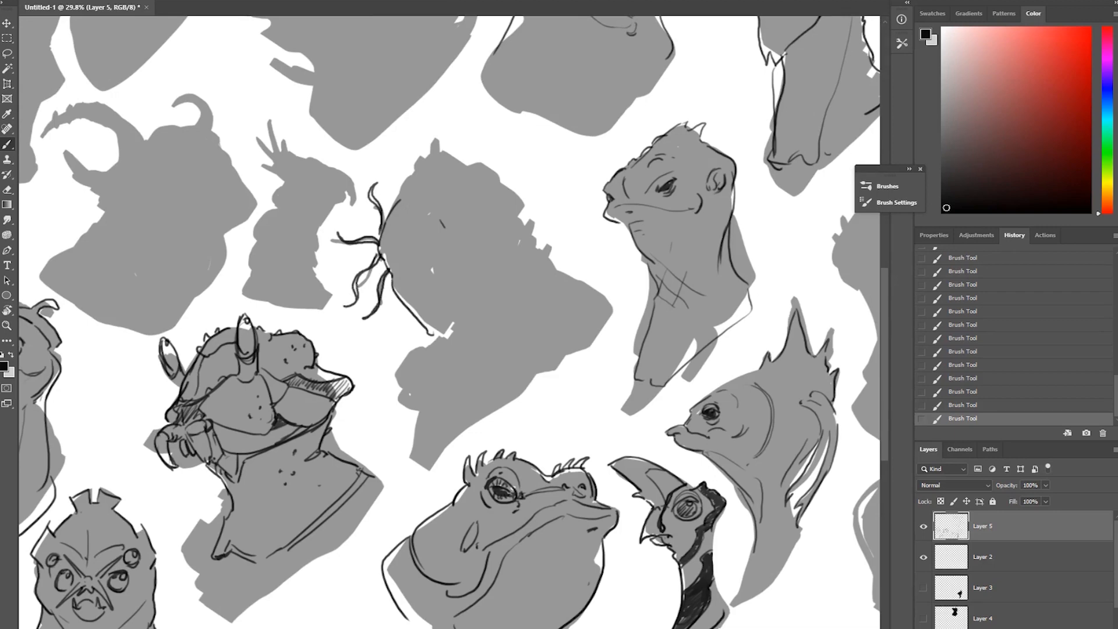
Step: Draw curved tentacles and a short proboscis in the middle of the tentacled creature's face, and outline its pointed crown
drag(430, 199, 412, 250)
drag(398, 237, 386, 272)
mouse_move(466, 252)
mouse_down()
mouse_move(418, 252)
mouse_move(433, 284)
mouse_up()
drag(439, 269, 436, 288)
mouse_move(414, 249)
mouse_down()
mouse_move(424, 259)
mouse_move(399, 204)
mouse_move(421, 162)
mouse_move(478, 161)
mouse_up()
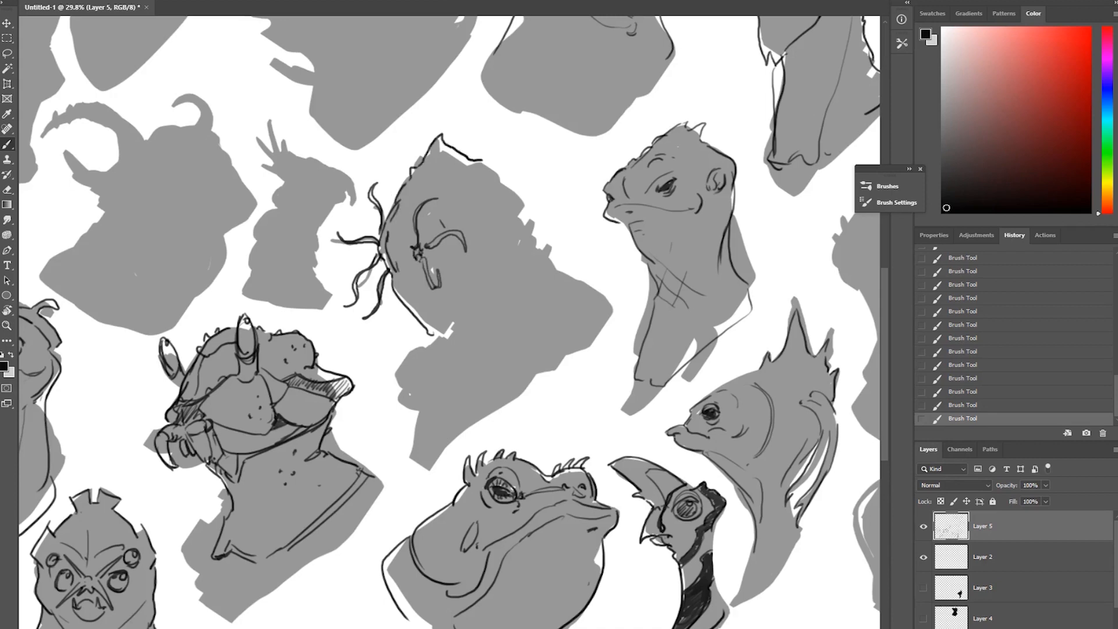
drag(418, 237, 396, 262)
mouse_move(401, 262)
mouse_down()
mouse_move(420, 272)
mouse_move(403, 244)
mouse_move(398, 256)
mouse_up()
key(ctrl+z)
key(ctrl+z)
key(ctrl+z)
Step: Shade around the tentacled creature's central face growth, and outline the back of its head with layered folds, spikes and a jaw
mouse_move(402, 263)
mouse_down()
mouse_move(444, 249)
mouse_move(401, 264)
mouse_move(409, 267)
mouse_up()
mouse_move(425, 251)
mouse_down()
mouse_move(440, 266)
mouse_move(381, 268)
mouse_up()
mouse_move(481, 162)
mouse_down()
mouse_move(473, 230)
mouse_move(432, 350)
mouse_up()
drag(484, 164, 521, 208)
drag(523, 216, 442, 293)
mouse_move(521, 243)
mouse_down()
mouse_move(489, 296)
mouse_move(539, 211)
mouse_move(559, 231)
mouse_move(476, 356)
mouse_move(428, 334)
mouse_move(437, 387)
mouse_up()
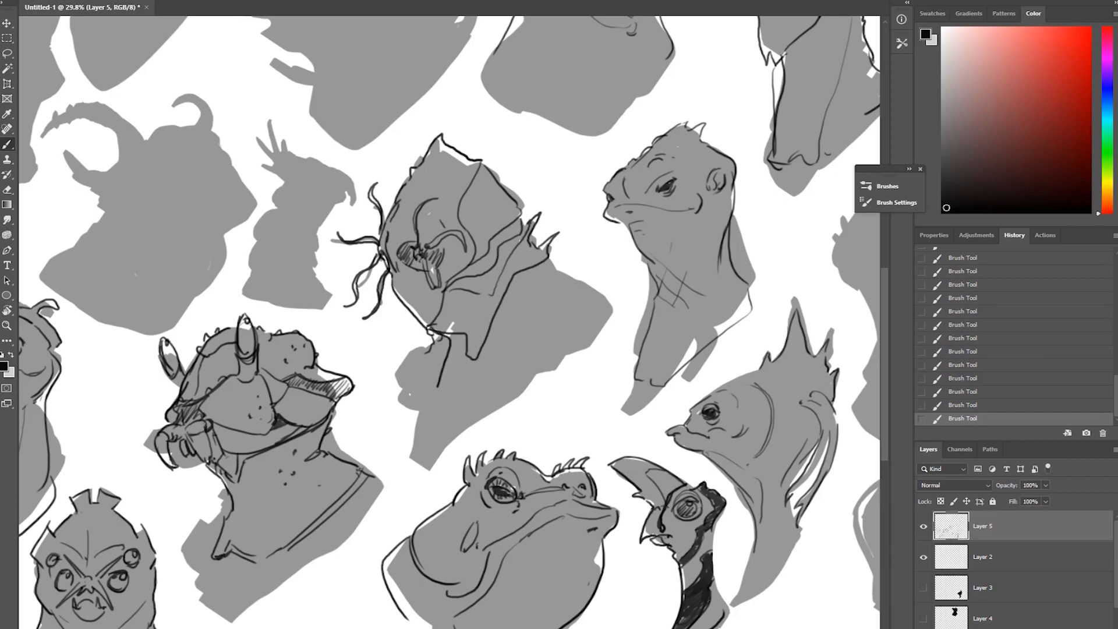
Step: Add a second cluster of long tentacles at the tentacled creature's chin and outline its shoulder and pointed neck base
mouse_move(434, 337)
mouse_down()
mouse_move(405, 391)
mouse_move(402, 319)
mouse_move(383, 362)
mouse_up()
mouse_move(427, 317)
mouse_down()
mouse_move(421, 331)
mouse_move(452, 301)
mouse_move(466, 318)
mouse_move(355, 339)
mouse_move(362, 349)
mouse_up()
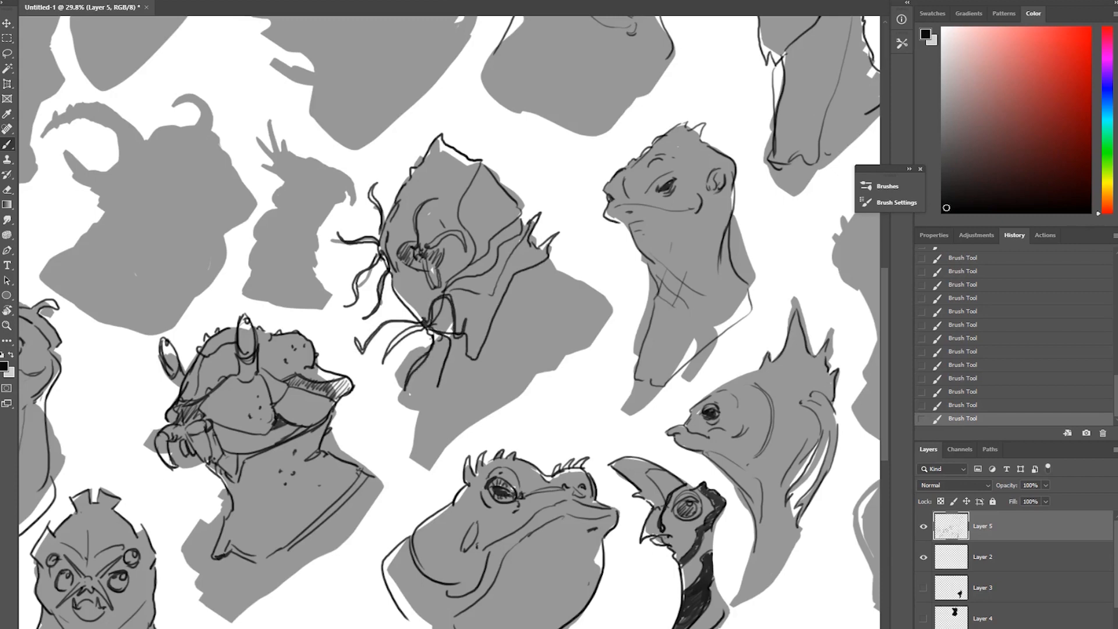
drag(548, 261, 607, 306)
drag(565, 281, 512, 362)
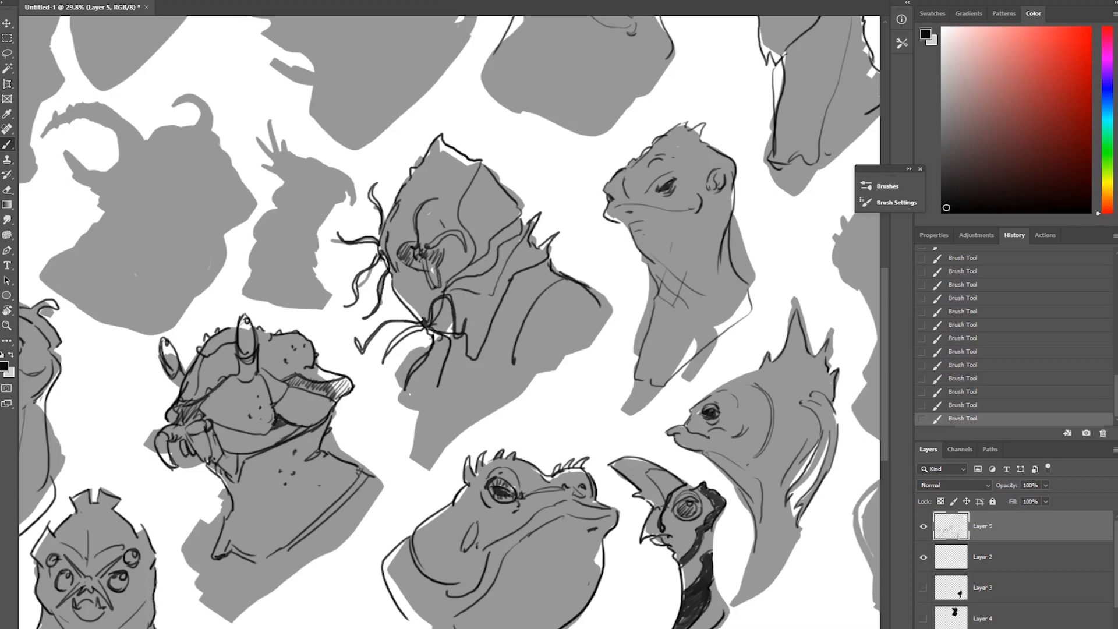
mouse_move(609, 305)
mouse_down()
mouse_move(552, 360)
mouse_move(424, 442)
mouse_up()
mouse_move(427, 346)
mouse_down()
mouse_move(397, 428)
mouse_move(431, 448)
mouse_up()
Step: Outline the crown and the bases of both curved horns on the horned silhouette at the left of the sheet
scroll(450, 322, down, 2)
scroll(298, 306, up, 3)
drag(378, 315, 459, 322)
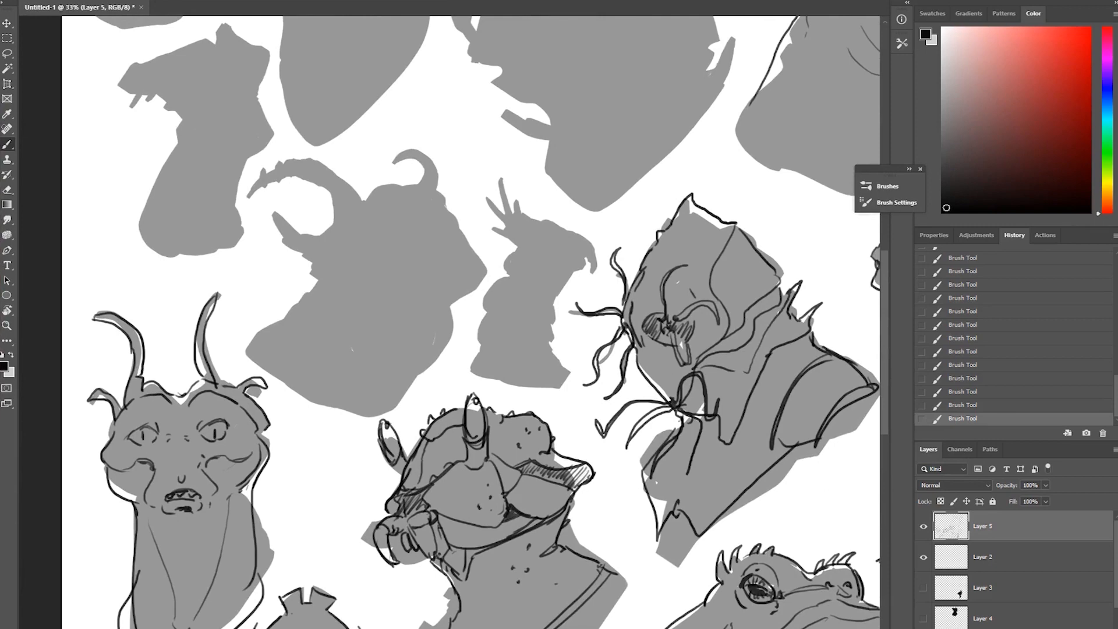
drag(355, 186, 380, 195)
drag(370, 190, 422, 197)
mouse_move(411, 188)
mouse_down()
mouse_move(431, 189)
mouse_move(419, 185)
mouse_move(440, 147)
mouse_up()
mouse_move(395, 165)
mouse_down()
mouse_move(431, 158)
mouse_move(449, 169)
mouse_up()
drag(450, 163, 435, 192)
Step: Finish outlining the horned creature's curved horns and draw ridge bands across them
mouse_move(275, 176)
mouse_down()
mouse_move(295, 159)
mouse_move(241, 209)
mouse_up()
mouse_move(290, 177)
mouse_down()
mouse_move(248, 198)
mouse_move(335, 215)
mouse_up()
mouse_move(303, 158)
mouse_down()
mouse_move(295, 177)
mouse_move(306, 179)
mouse_up()
drag(322, 165, 319, 183)
mouse_move(332, 172)
mouse_down()
mouse_move(328, 186)
mouse_move(358, 193)
mouse_move(362, 207)
mouse_up()
drag(441, 169, 424, 188)
mouse_move(434, 169)
mouse_down()
mouse_move(445, 160)
mouse_move(431, 160)
mouse_up()
drag(414, 152, 409, 163)
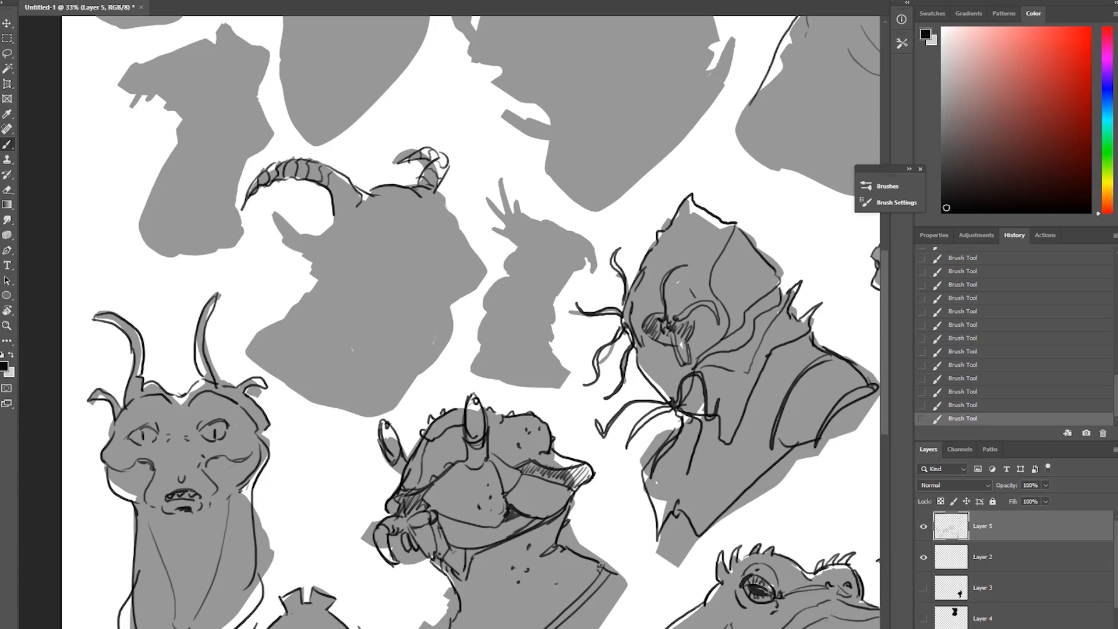
Step: Outline the horned creature's two large eyes, the front of its cheek and the pointed ear behind its head
mouse_move(379, 209)
mouse_down()
mouse_move(348, 227)
mouse_move(402, 267)
mouse_up()
key(ctrl+z)
drag(387, 207, 405, 268)
mouse_move(448, 205)
mouse_down()
mouse_move(470, 206)
mouse_move(473, 250)
mouse_up()
key(ctrl+z)
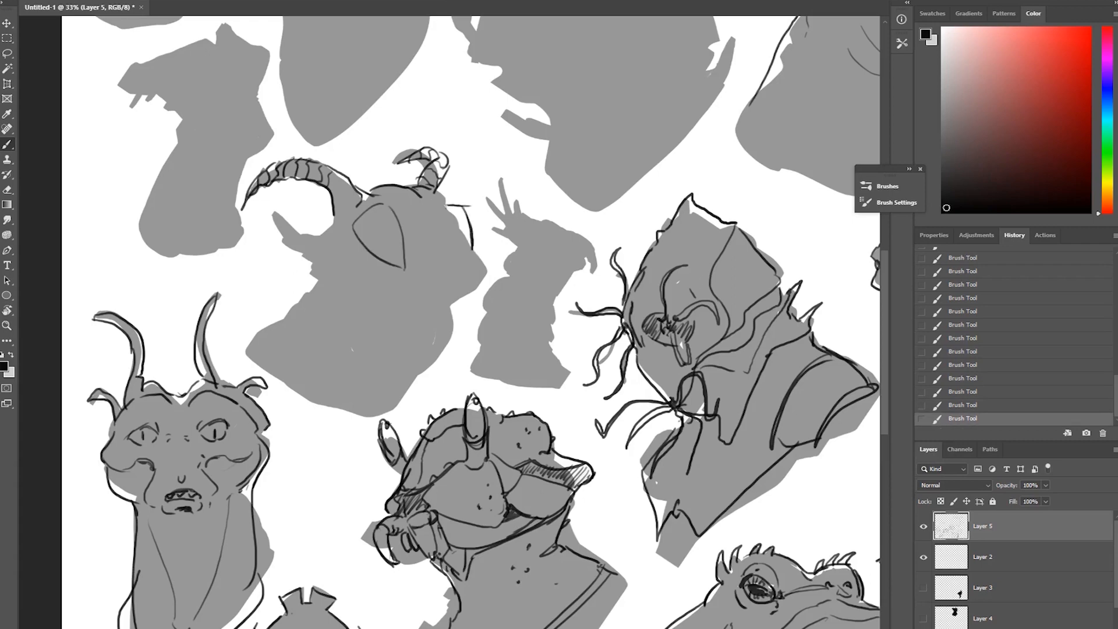
drag(407, 266, 462, 271)
mouse_move(340, 220)
mouse_down()
mouse_move(321, 234)
mouse_move(276, 214)
mouse_move(314, 270)
mouse_up()
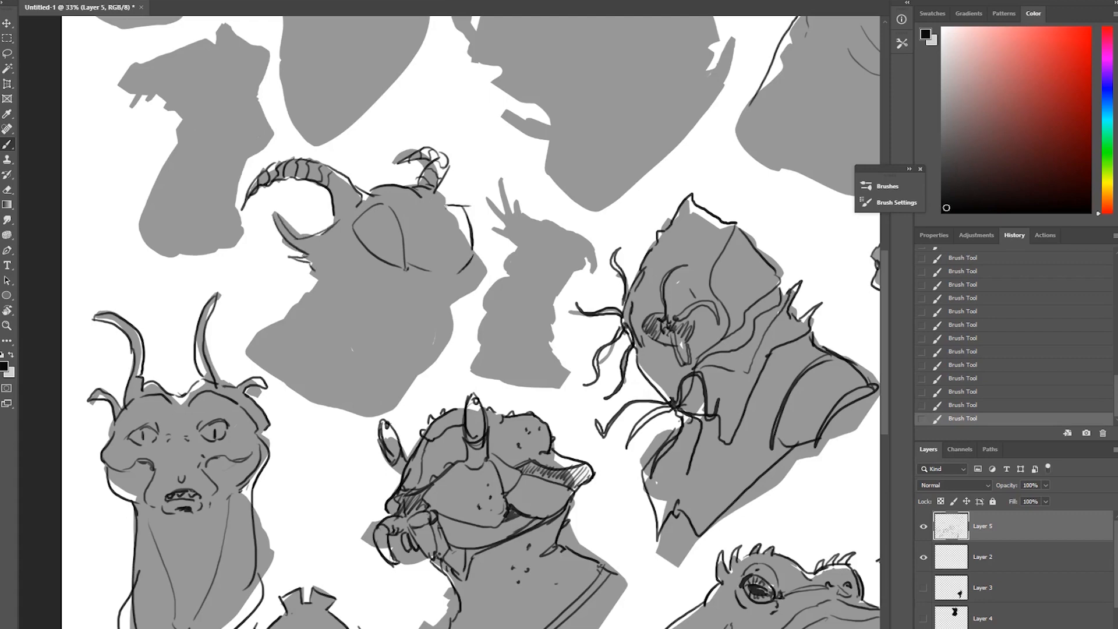
Step: Draw nose-ridge lines between the horned creature's eyes, and add inner contours and a small highlight to the eyes
drag(435, 218, 446, 243)
drag(392, 209, 426, 267)
drag(453, 208, 470, 247)
drag(451, 204, 475, 237)
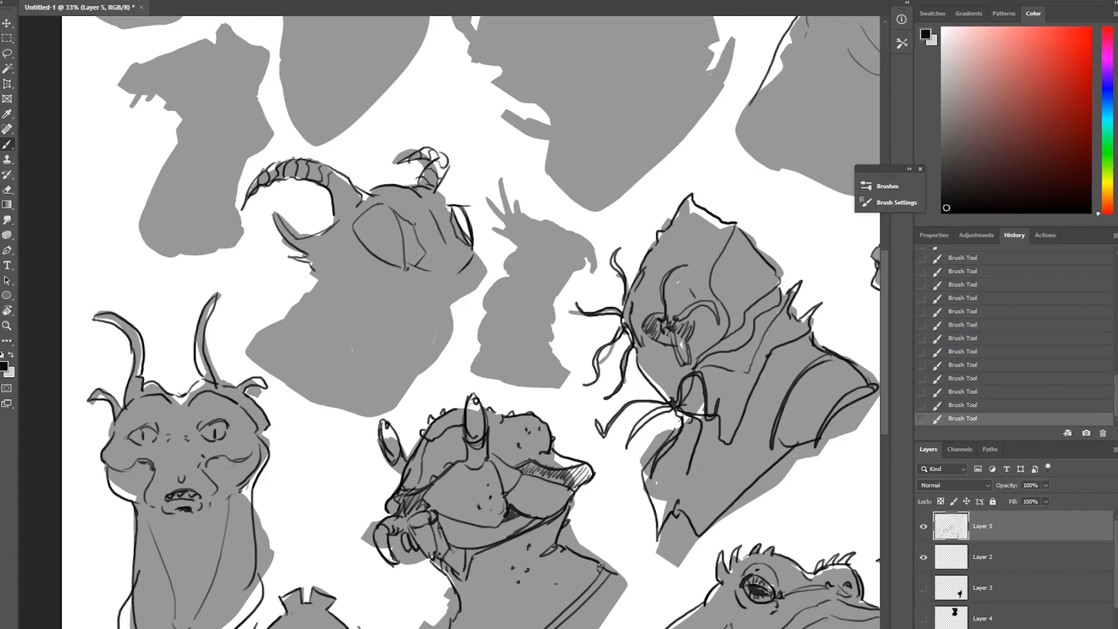
drag(380, 210, 386, 215)
Step: Draw the horned creature's mouth and chin points, and outline its neck, base and raised back edge
drag(471, 253, 471, 293)
mouse_move(401, 271)
mouse_down()
mouse_move(453, 302)
mouse_move(446, 312)
mouse_up()
mouse_move(473, 266)
mouse_down()
mouse_move(463, 306)
mouse_move(470, 287)
mouse_up()
mouse_move(400, 291)
mouse_down()
mouse_move(437, 295)
mouse_move(392, 412)
mouse_up()
mouse_move(315, 265)
mouse_down()
mouse_move(261, 333)
mouse_move(395, 402)
mouse_up()
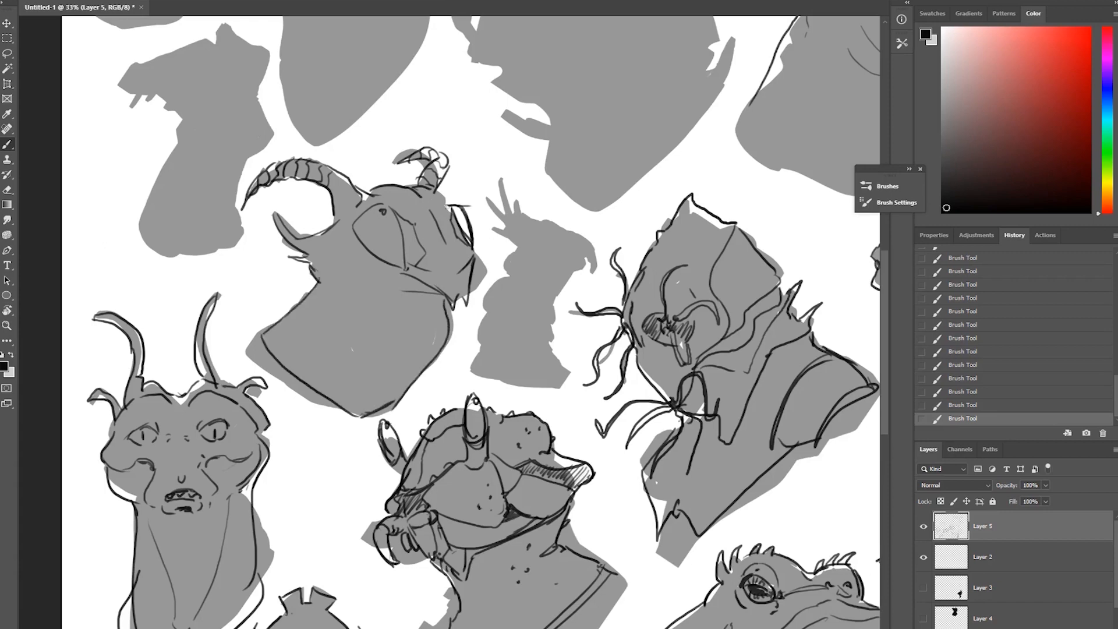
mouse_move(318, 277)
mouse_down()
mouse_move(253, 327)
mouse_move(324, 275)
mouse_up()
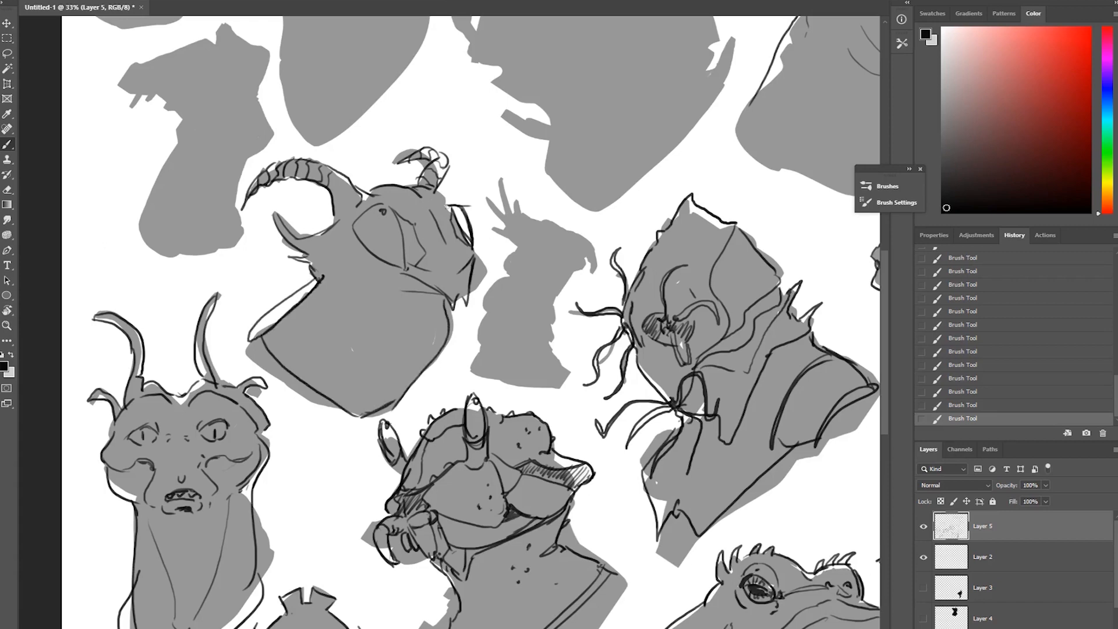
Step: Add a rim beneath the horned creature's near eye and a long curled strand hanging from its mouth
mouse_move(361, 200)
mouse_down()
mouse_move(333, 227)
mouse_move(404, 273)
mouse_up()
click(350, 231)
drag(460, 297, 462, 350)
mouse_move(460, 298)
mouse_down()
mouse_move(454, 309)
mouse_move(448, 299)
mouse_move(465, 299)
mouse_up()
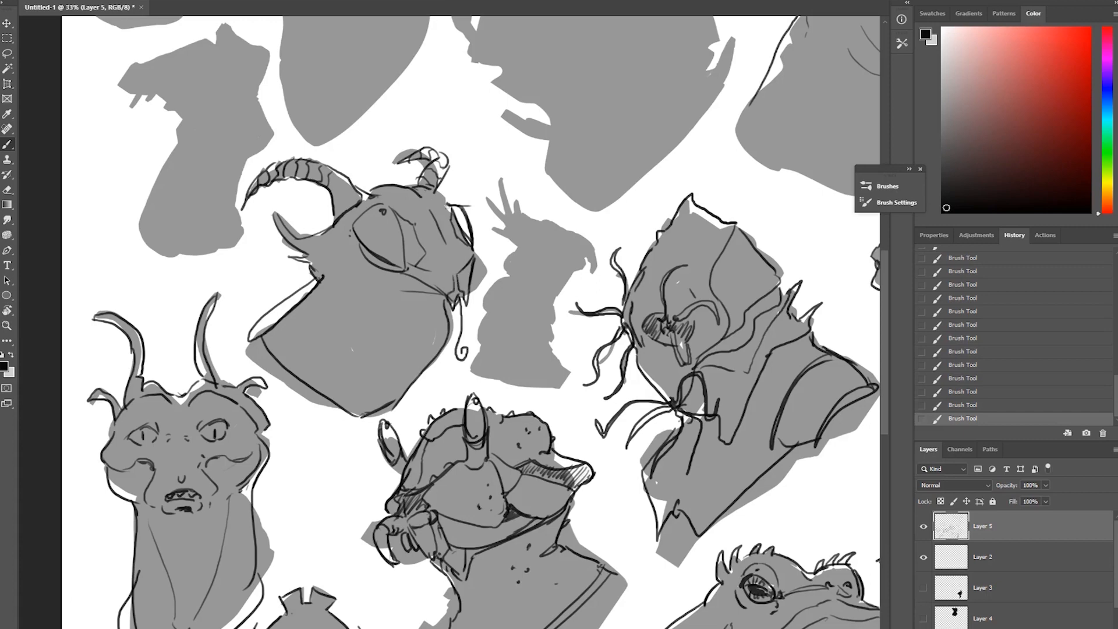
Step: Hatch the horned creature's muzzle and fill both large eyes with solid black
mouse_move(422, 268)
mouse_down()
mouse_move(452, 273)
mouse_move(427, 279)
mouse_up()
drag(421, 272, 453, 285)
mouse_move(438, 281)
mouse_down()
mouse_move(453, 295)
mouse_move(458, 277)
mouse_up()
drag(469, 269, 461, 296)
drag(458, 213, 473, 241)
mouse_move(376, 205)
mouse_down()
mouse_move(357, 230)
mouse_move(403, 261)
mouse_move(389, 213)
mouse_move(375, 207)
mouse_move(385, 203)
mouse_move(364, 231)
mouse_move(397, 255)
mouse_up()
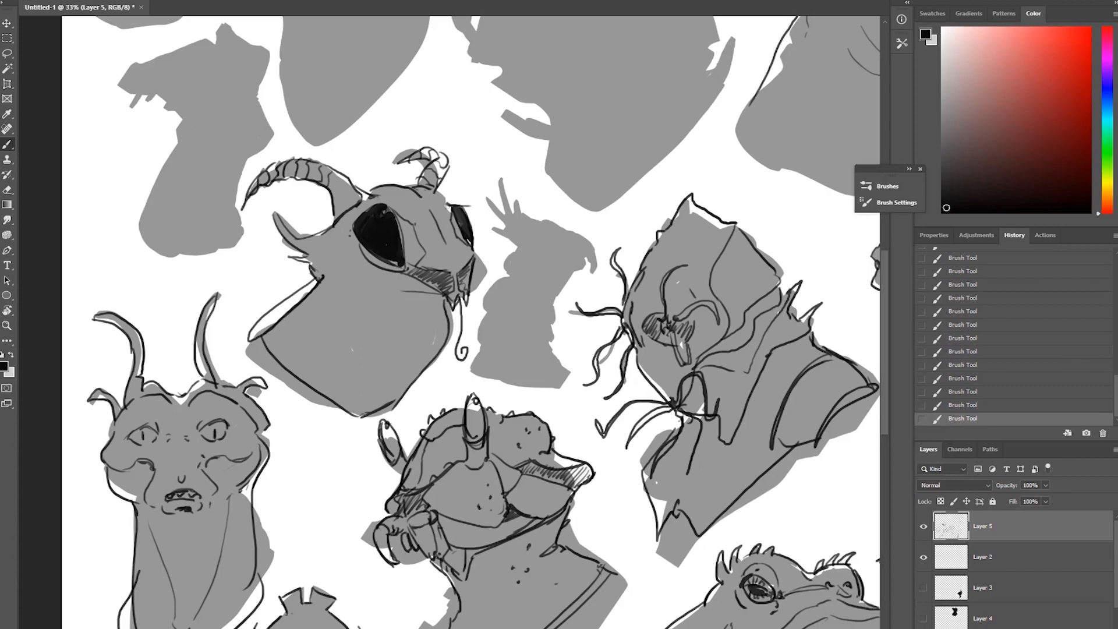
Step: Add long eyelashes to both of the horned creature's eyes and a fold line down its neck
drag(376, 202, 341, 218)
drag(354, 215, 326, 228)
drag(471, 201, 457, 206)
drag(376, 196, 356, 207)
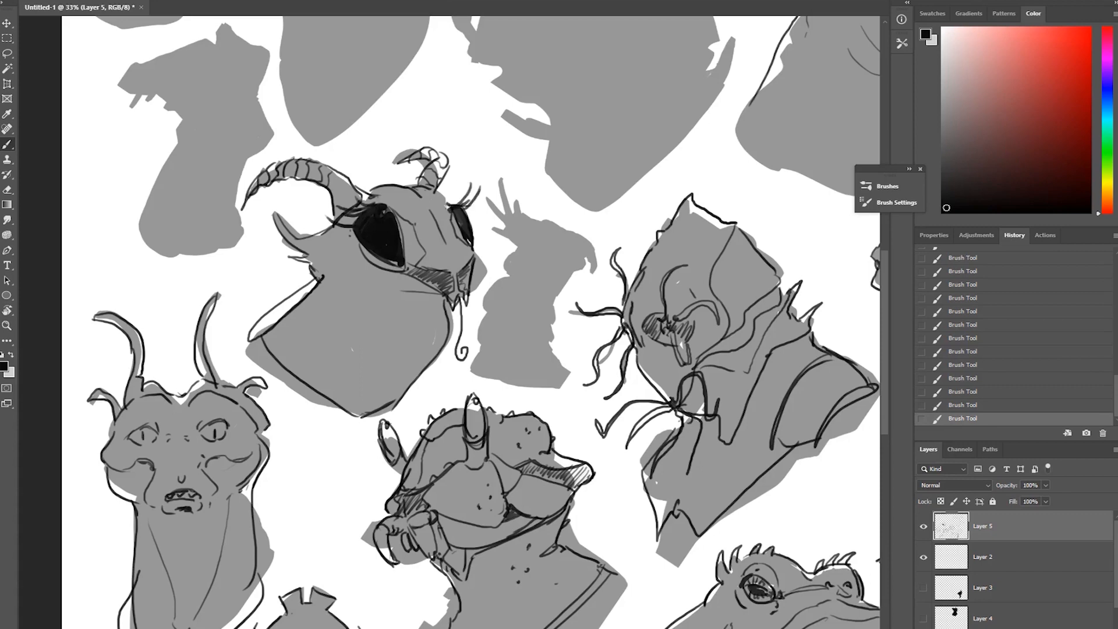
drag(424, 299, 366, 418)
Step: Outline the head of the long-snouted silhouette above the horned creature, adding its mouth line, eyes, cheek circle and jagged lower jaw
drag(402, 280, 525, 425)
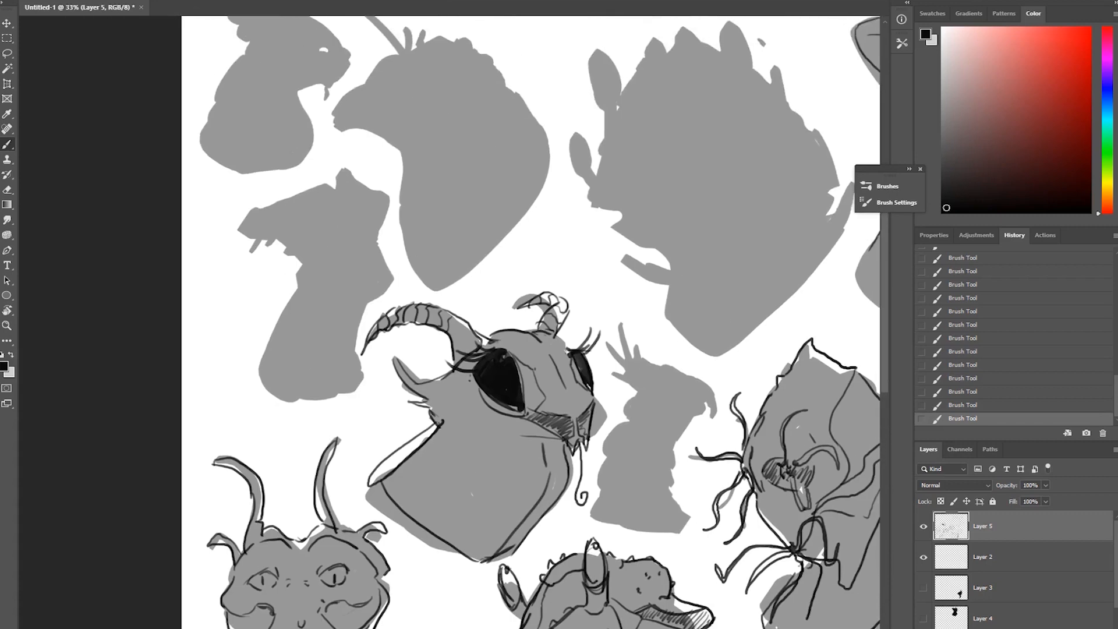
mouse_move(269, 213)
mouse_down()
mouse_move(256, 205)
mouse_move(237, 227)
mouse_up()
mouse_move(259, 221)
mouse_down()
mouse_move(334, 229)
mouse_move(292, 199)
mouse_move(341, 189)
mouse_move(322, 205)
mouse_move(340, 209)
mouse_move(350, 160)
mouse_move(355, 186)
mouse_move(397, 205)
mouse_move(382, 234)
mouse_up()
drag(369, 216, 347, 251)
click(348, 245)
mouse_move(345, 237)
mouse_down()
mouse_move(342, 258)
mouse_move(346, 235)
mouse_up()
drag(241, 231, 278, 266)
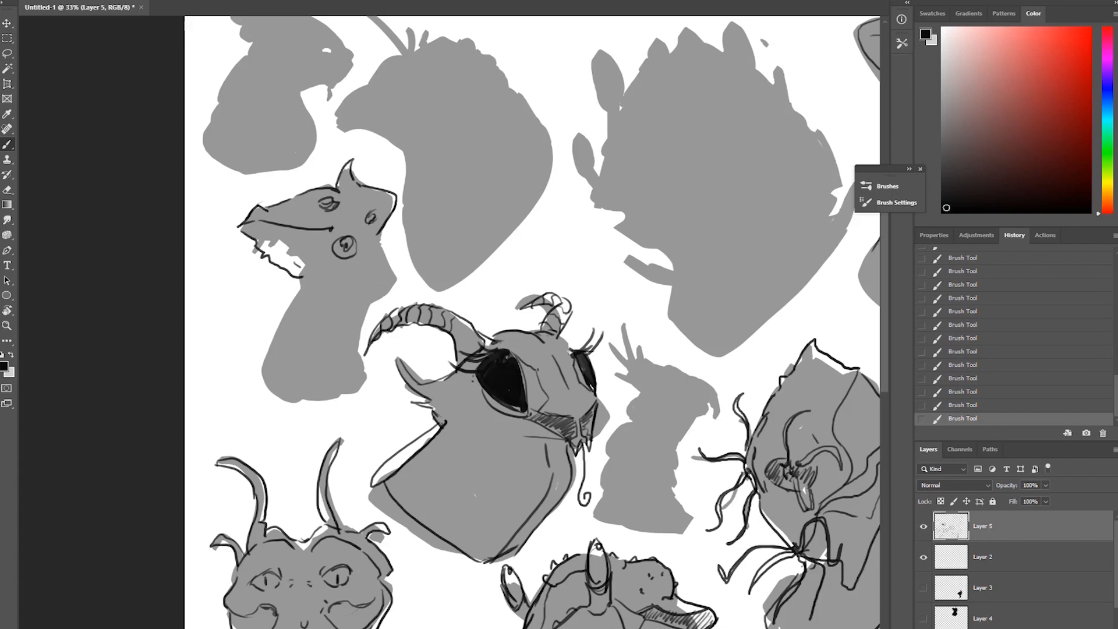
Step: Outline the long-snouted creature's neck and base, and add stitch marks across its mouth line
drag(392, 233, 361, 381)
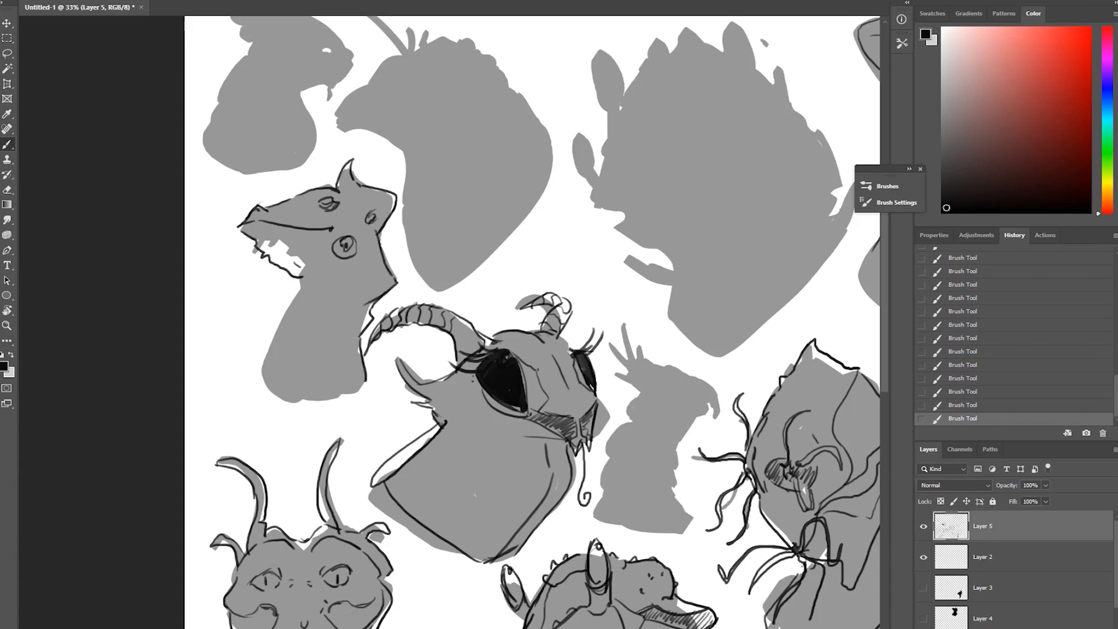
mouse_move(300, 273)
mouse_down()
mouse_move(264, 386)
mouse_move(357, 380)
mouse_up()
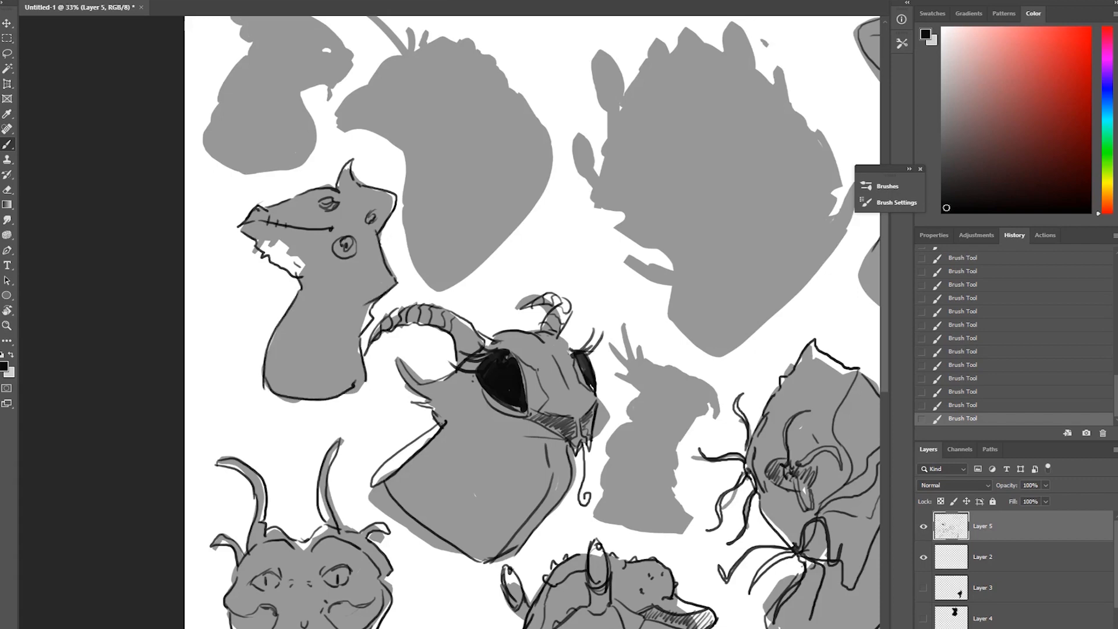
drag(290, 199, 305, 192)
Step: Extend the stitch marks along the long-snouted creature's mouth and draw pointed spines hanging below its lower jaw
drag(757, 455, 742, 533)
mouse_move(241, 327)
mouse_down()
mouse_move(234, 336)
mouse_move(272, 352)
mouse_up()
mouse_move(277, 355)
mouse_down()
mouse_move(273, 368)
mouse_move(283, 360)
mouse_up()
drag(228, 310, 288, 330)
drag(286, 276, 305, 270)
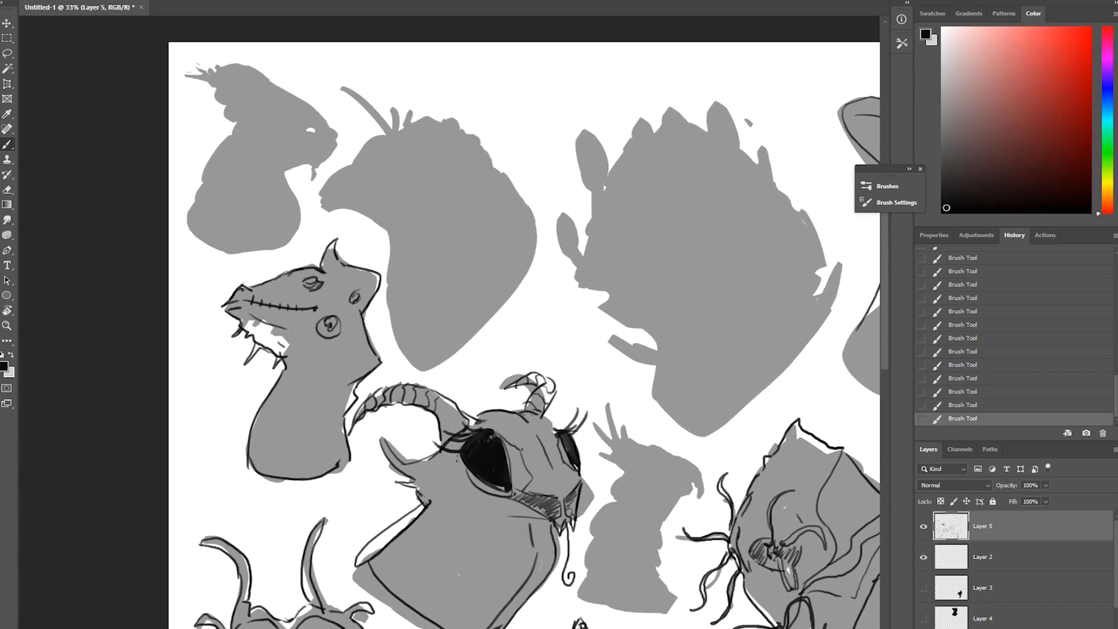
Step: Outline the long upper edge and the double-curved front of the finned silhouette at the sheet's lower-right corner
drag(798, 542, 99, 79)
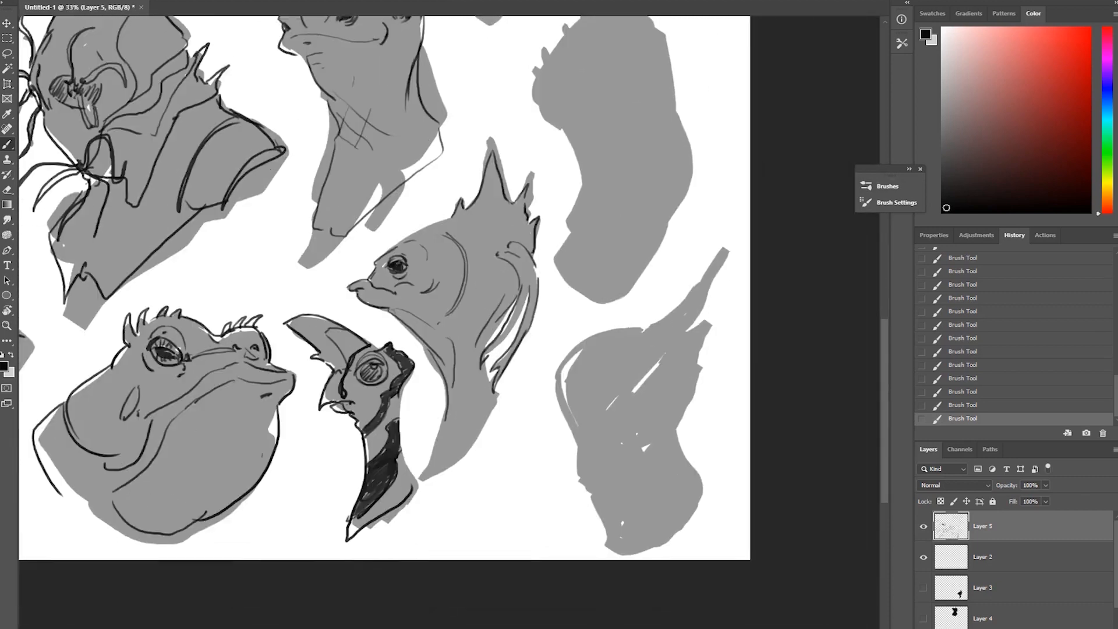
mouse_move(725, 247)
mouse_down()
mouse_move(605, 331)
mouse_move(591, 431)
mouse_up()
key(ctrl+z)
key(ctrl+z)
drag(599, 337, 592, 444)
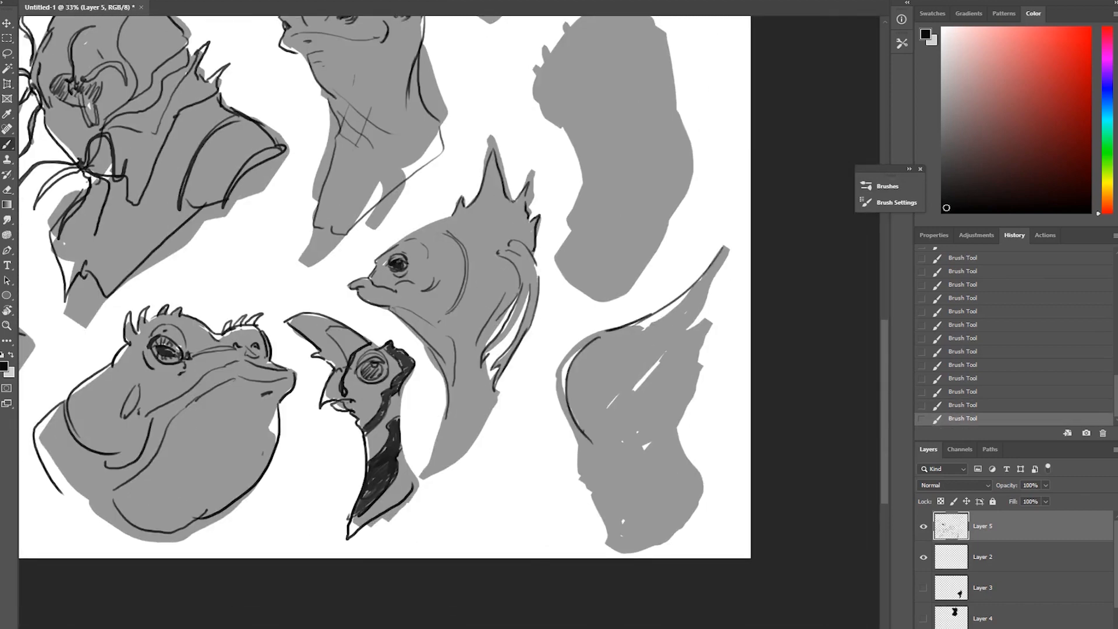
drag(557, 373, 585, 497)
drag(577, 425, 581, 475)
mouse_move(574, 428)
mouse_down()
mouse_move(567, 455)
mouse_move(588, 472)
mouse_up()
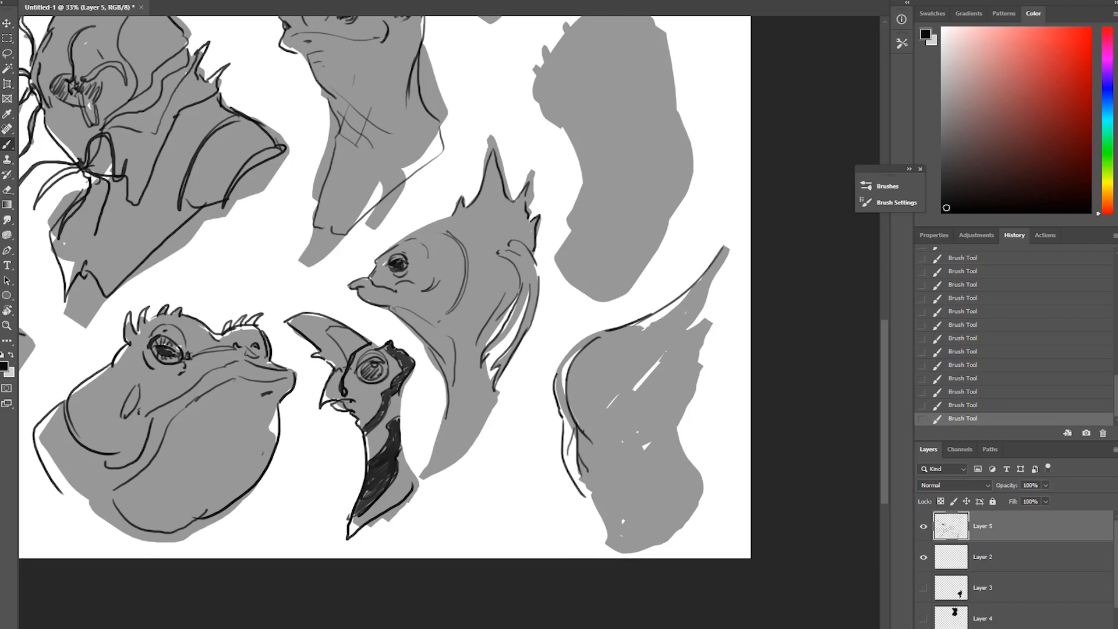
Step: Draw the eye, crest edges, rear frill, neck and base outline of the finned silhouette at the sheet's lower-right corner
drag(628, 393, 640, 399)
mouse_move(640, 399)
mouse_down()
mouse_move(636, 424)
mouse_move(640, 415)
mouse_up()
mouse_move(558, 379)
mouse_down()
mouse_move(614, 337)
mouse_move(679, 336)
mouse_up()
mouse_move(568, 434)
mouse_down()
mouse_move(576, 450)
mouse_move(597, 447)
mouse_up()
mouse_move(581, 483)
mouse_down()
mouse_move(602, 541)
mouse_move(687, 498)
mouse_up()
mouse_move(697, 374)
mouse_down()
mouse_move(668, 448)
mouse_move(649, 444)
mouse_move(713, 324)
mouse_move(681, 423)
mouse_up()
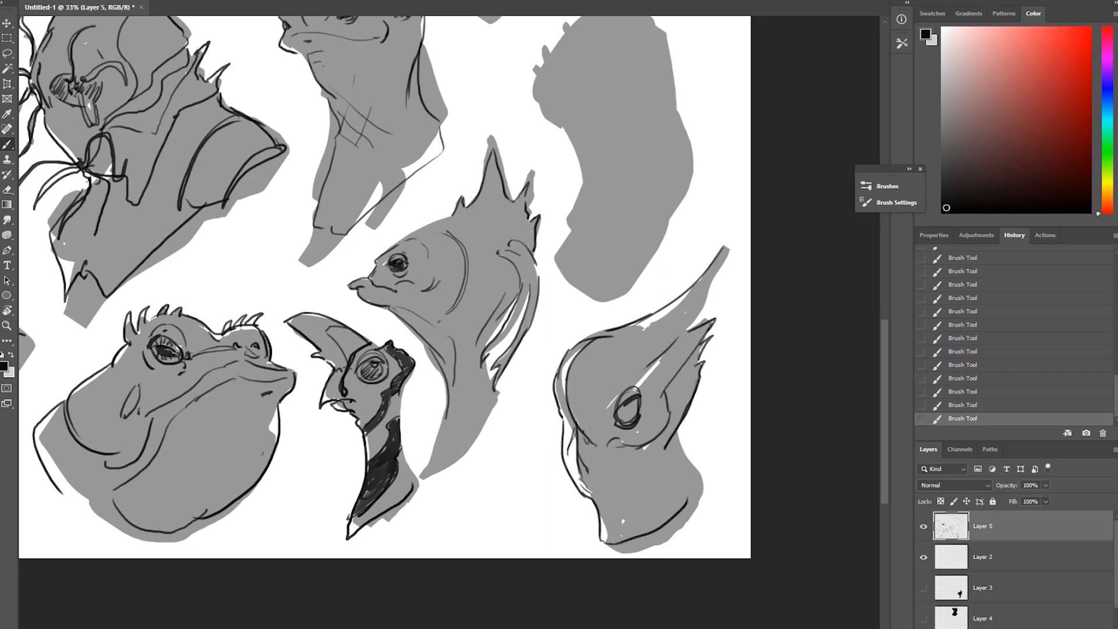
Step: Darken the finned creature's pupil, surround the eye with lash and fold lines, and reinforce the forehead and frill edges
drag(649, 367, 615, 410)
mouse_move(617, 386)
mouse_down()
mouse_move(652, 396)
mouse_move(621, 420)
mouse_move(651, 402)
mouse_move(647, 431)
mouse_up()
drag(570, 353, 557, 382)
drag(700, 318, 686, 332)
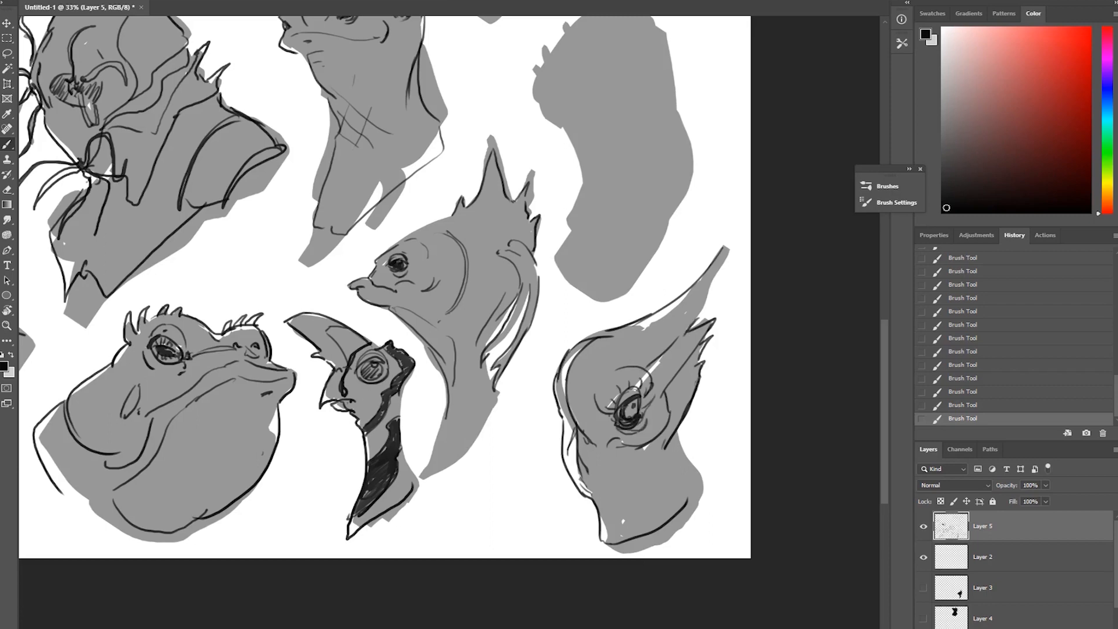
Step: Add curved fold lines and short skin marks across the finned creature's neck
drag(582, 501, 615, 498)
drag(621, 502, 638, 488)
mouse_move(617, 506)
mouse_down()
mouse_move(673, 450)
mouse_move(657, 478)
mouse_up()
drag(622, 530, 640, 512)
drag(622, 540, 638, 533)
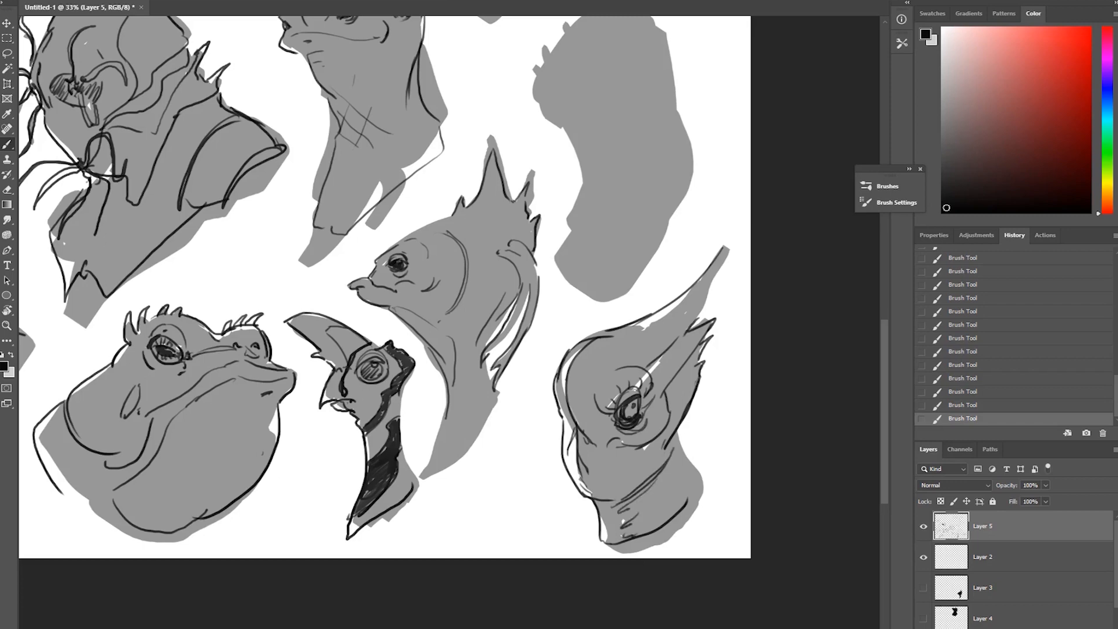
mouse_move(677, 430)
mouse_down()
mouse_move(701, 470)
mouse_move(692, 509)
mouse_move(669, 525)
mouse_up()
mouse_move(559, 175)
mouse_down()
mouse_move(463, 504)
mouse_move(442, 348)
mouse_up()
drag(422, 273, 500, 269)
key(ctrl+z)
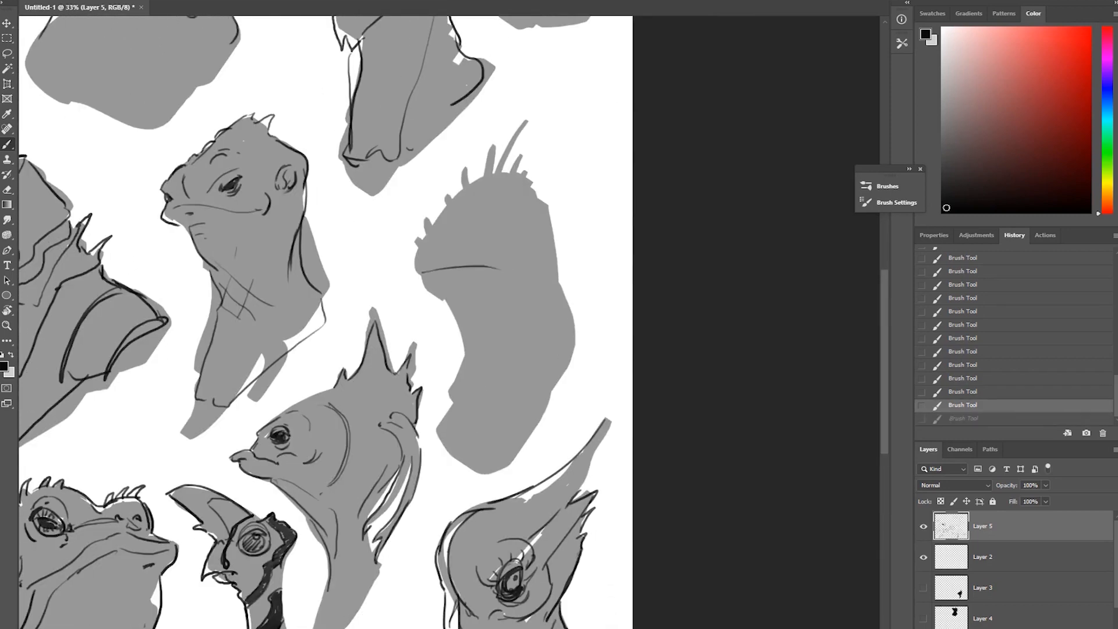
key(ctrl+z)
drag(424, 271, 517, 275)
key(ctrl+z)
key(ctrl+z)
drag(444, 298, 519, 320)
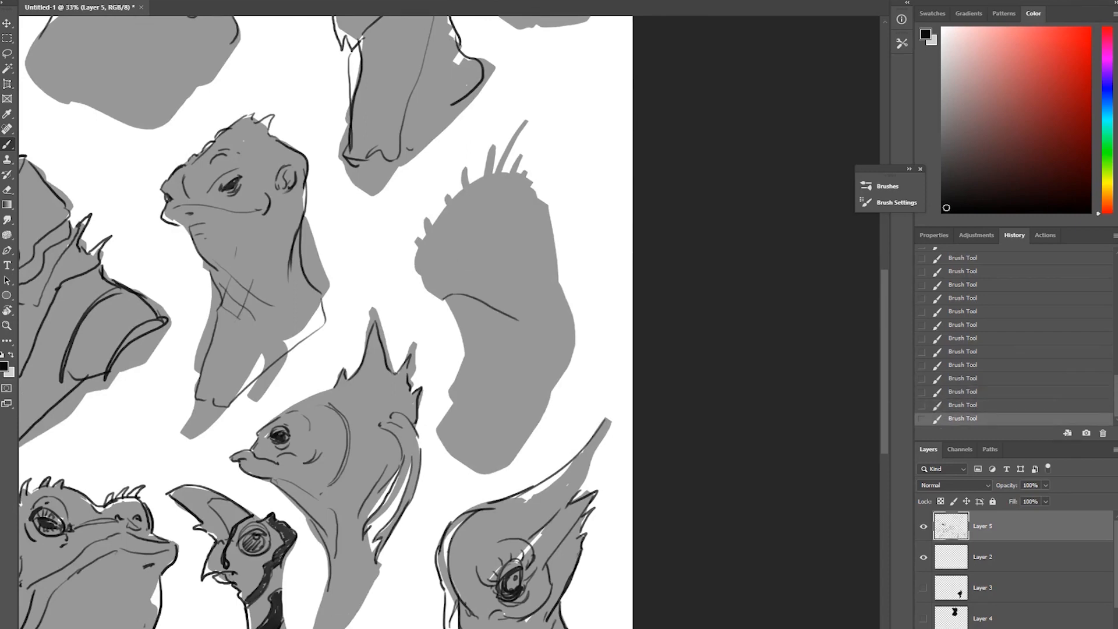
key(ctrl+z)
drag(445, 296, 519, 307)
key(ctrl+z)
Step: Draw the downturned mouth, front neck contour, large eye and snout edge on the spiky-headed silhouette above the finned creature
mouse_move(448, 295)
mouse_down()
mouse_move(507, 299)
mouse_move(450, 306)
mouse_up()
drag(463, 300, 472, 302)
mouse_move(453, 308)
mouse_down()
mouse_move(464, 355)
mouse_move(449, 407)
mouse_up()
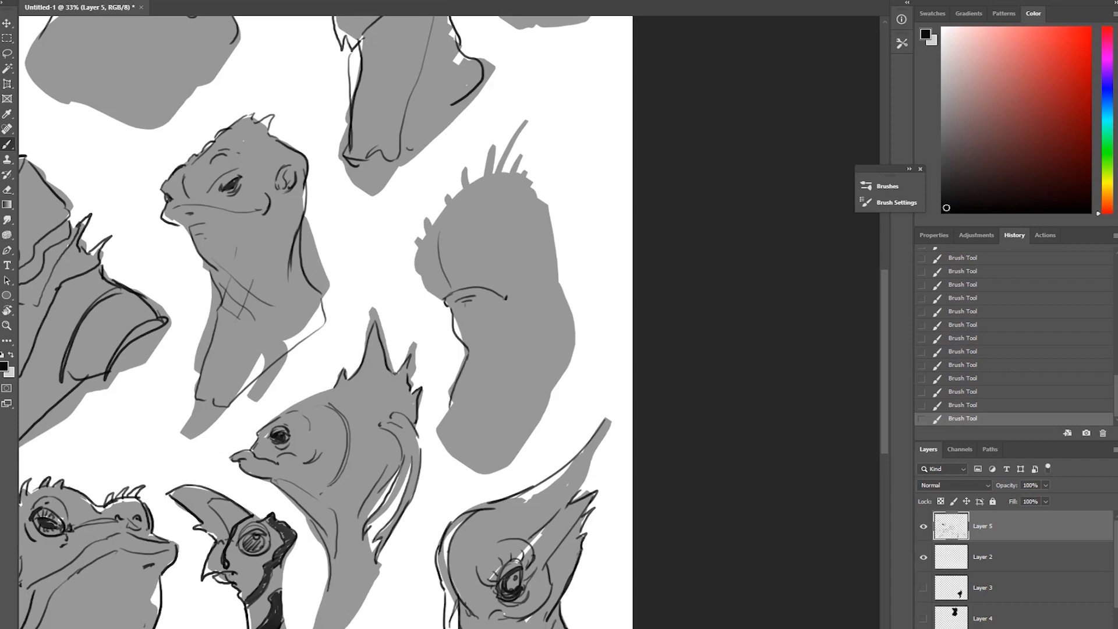
mouse_move(516, 212)
mouse_down()
mouse_move(502, 263)
mouse_move(521, 272)
mouse_up()
drag(518, 231, 508, 256)
mouse_move(417, 260)
mouse_down()
mouse_move(444, 295)
mouse_move(454, 288)
mouse_up()
Step: Outline the pointed spines along the creature's crown and the contour down the back of its head to the jaw
drag(434, 226, 421, 207)
drag(460, 222, 443, 186)
drag(478, 195, 465, 160)
mouse_move(496, 182)
mouse_down()
mouse_move(465, 162)
mouse_move(526, 123)
mouse_up()
mouse_move(526, 122)
mouse_down()
mouse_move(516, 173)
mouse_move(530, 162)
mouse_up()
mouse_move(525, 183)
mouse_down()
mouse_move(533, 161)
mouse_move(561, 274)
mouse_move(529, 312)
mouse_up()
drag(506, 272, 532, 276)
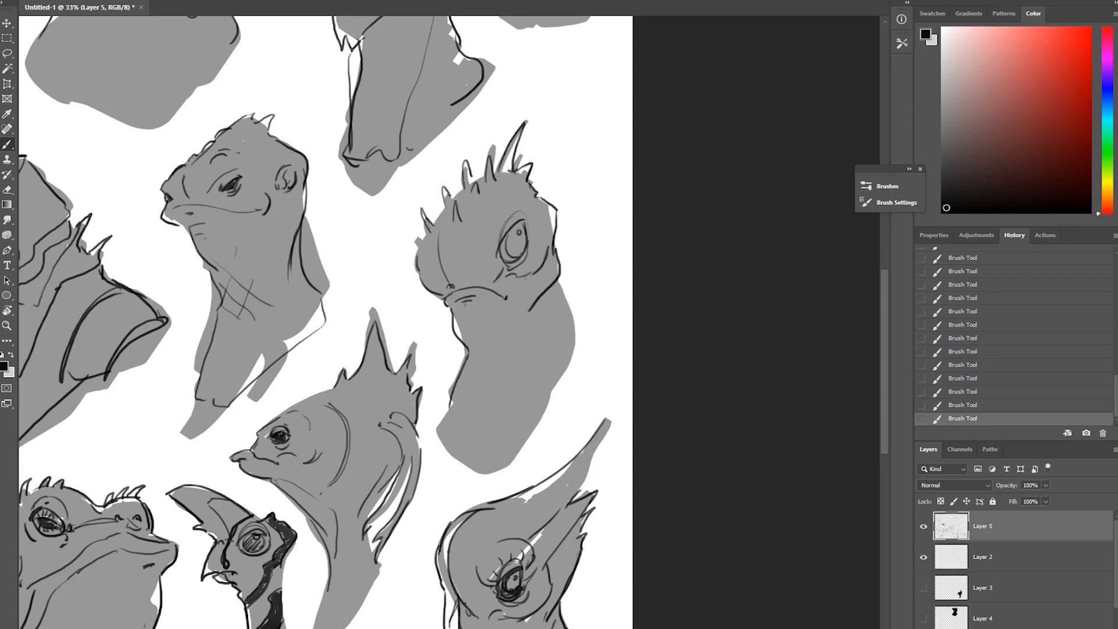
Step: Add brow folds around the spiky creature's large eye and curved lines shaping its cheek and snout
drag(523, 215, 493, 235)
drag(526, 199, 520, 222)
mouse_move(459, 246)
mouse_down()
mouse_move(492, 247)
mouse_move(415, 275)
mouse_up()
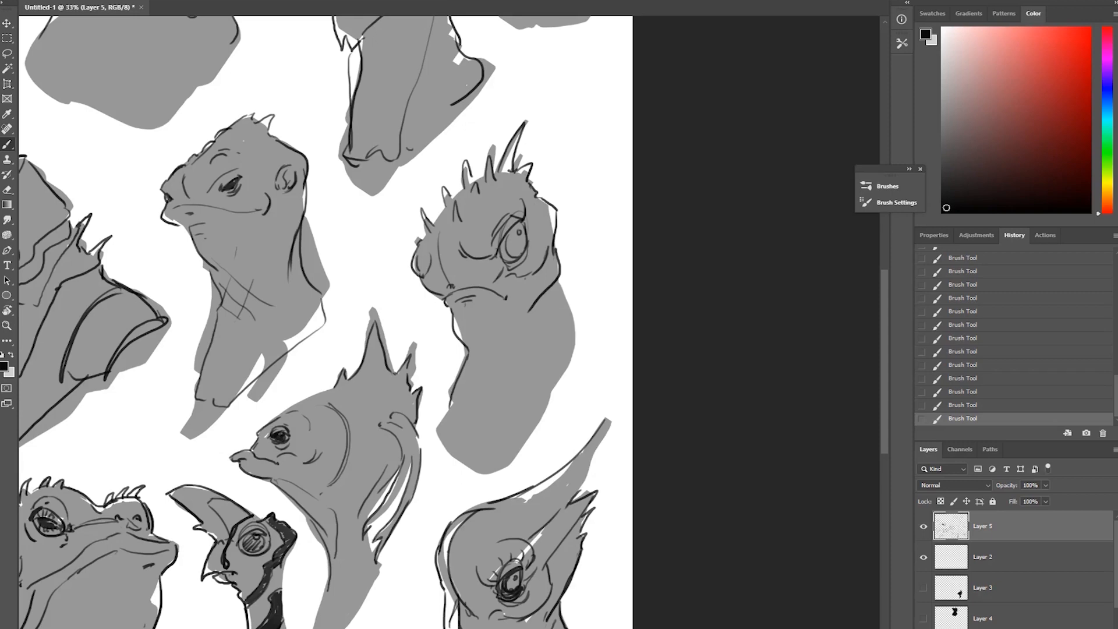
Step: Outline the back of the spiky creature's neck and add wrinkle lines across its throat and chest
drag(470, 344, 487, 347)
mouse_move(548, 301)
mouse_down()
mouse_move(493, 361)
mouse_move(515, 375)
mouse_move(472, 409)
mouse_up()
drag(546, 347, 479, 443)
mouse_move(555, 277)
mouse_down()
mouse_move(562, 413)
mouse_move(495, 468)
mouse_up()
drag(491, 381, 471, 389)
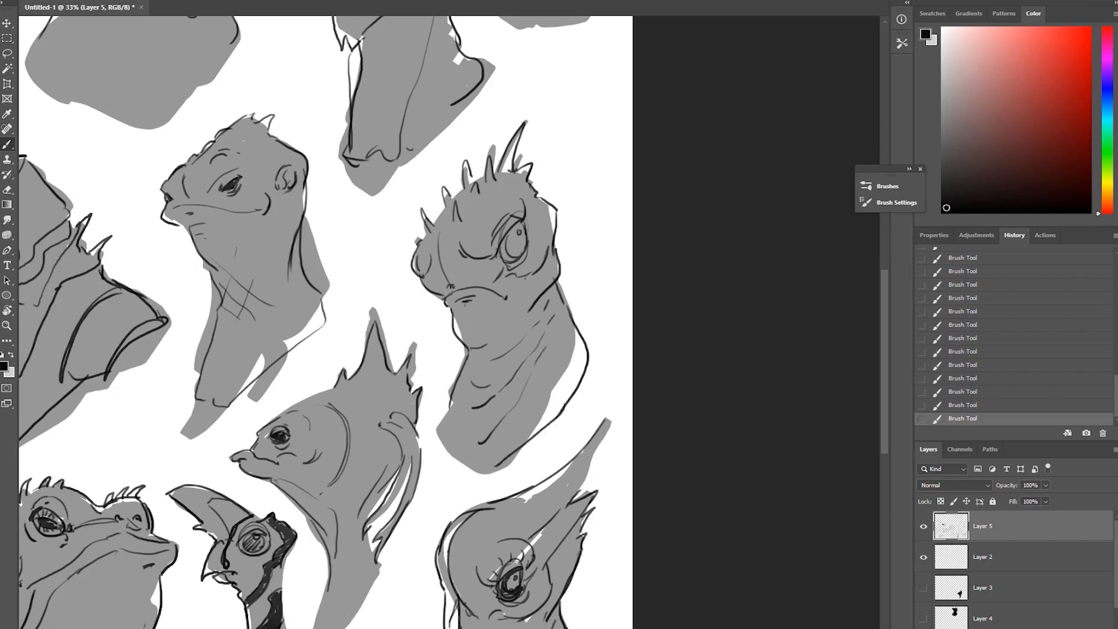
Step: Draw the spiky creature's sagging mouth corner and protruding chin, and refine its neck and head contours
drag(499, 341, 474, 350)
mouse_move(529, 312)
mouse_down()
mouse_move(518, 321)
mouse_move(530, 318)
mouse_up()
drag(439, 301, 460, 348)
drag(543, 201, 553, 228)
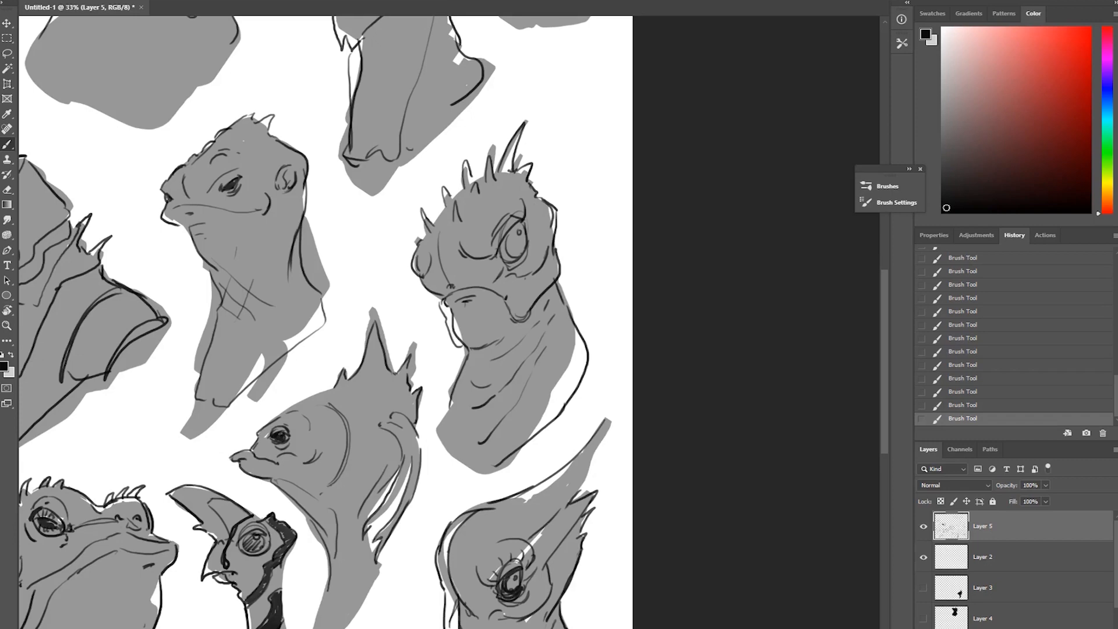
drag(577, 401, 554, 425)
mouse_move(139, 378)
mouse_down()
mouse_move(389, 338)
mouse_move(833, 238)
mouse_up()
mouse_move(466, 145)
mouse_down()
mouse_move(615, 548)
mouse_move(430, 563)
mouse_move(321, 524)
mouse_move(444, 438)
mouse_up()
mouse_move(551, 345)
mouse_down()
mouse_move(554, 366)
mouse_move(557, 341)
mouse_move(543, 323)
mouse_up()
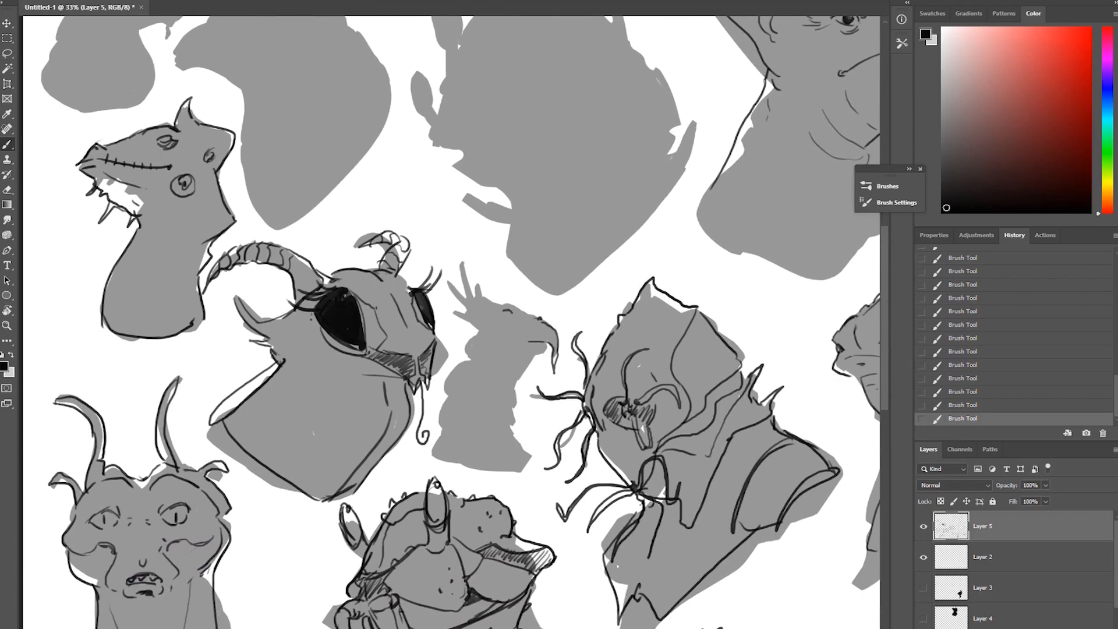
drag(501, 317, 511, 316)
key(ctrl+z)
key(ctrl+z)
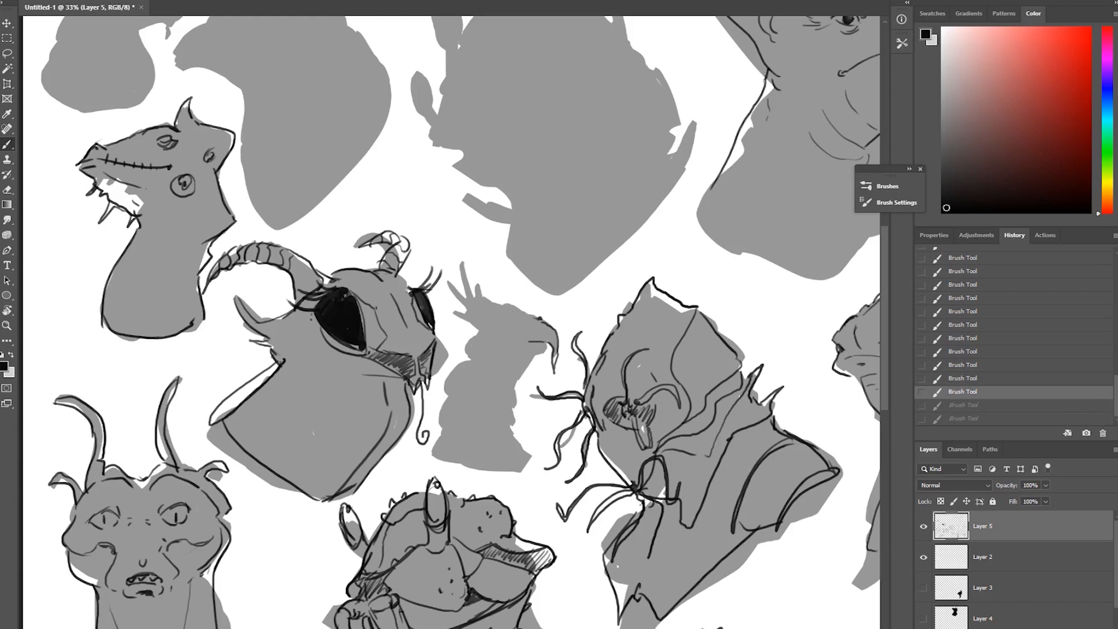
drag(475, 310, 487, 312)
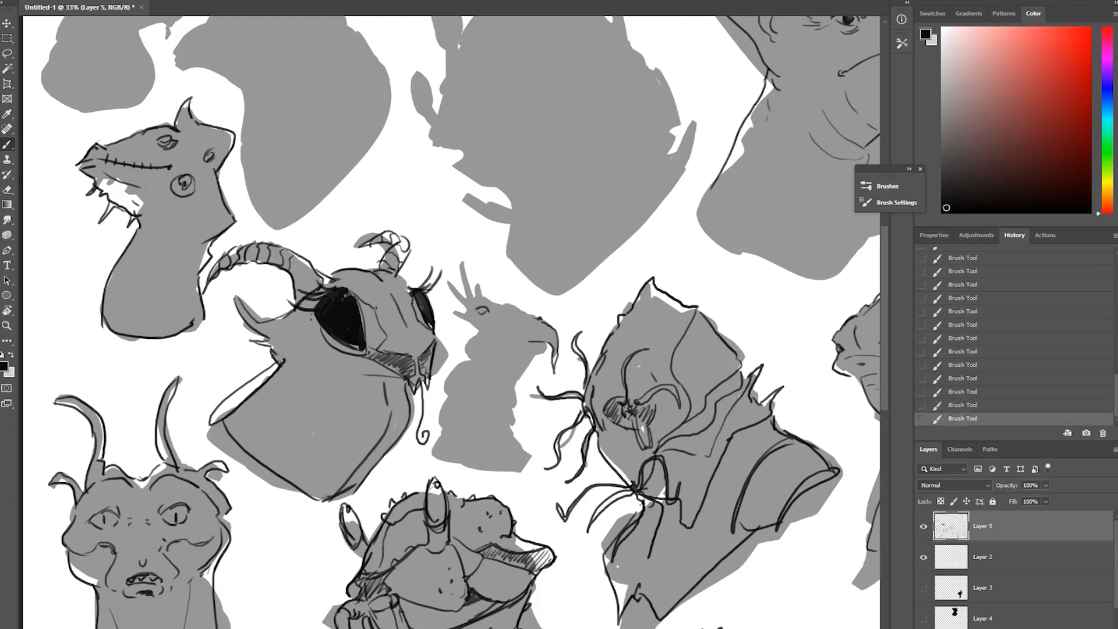
key(ctrl+z)
key(ctrl+z)
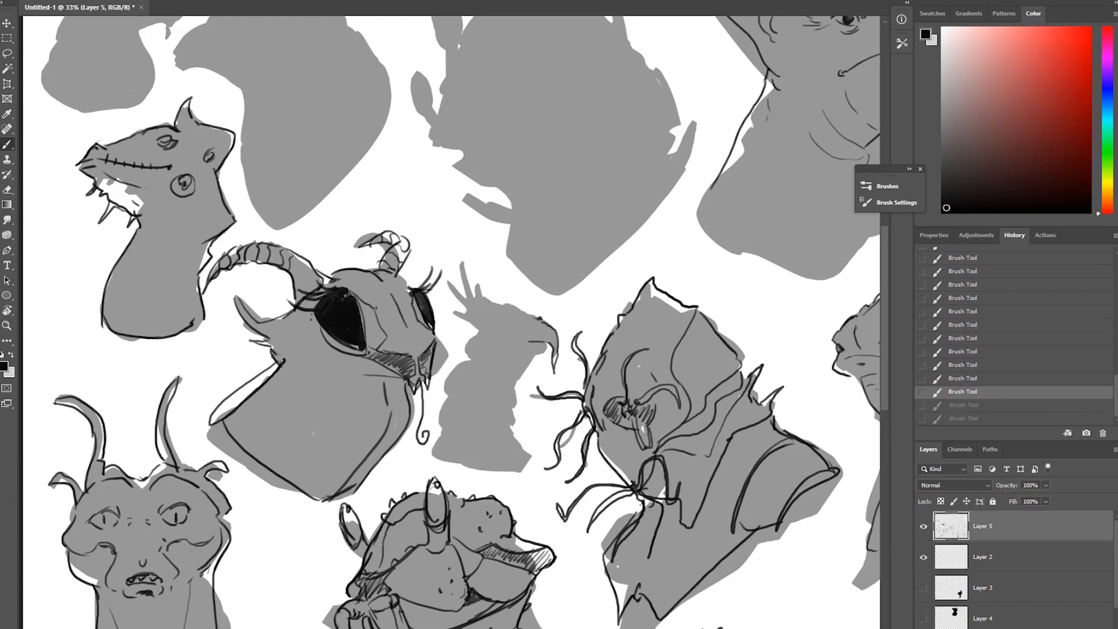
key(ctrl+shift+z)
key(ctrl+shift+z)
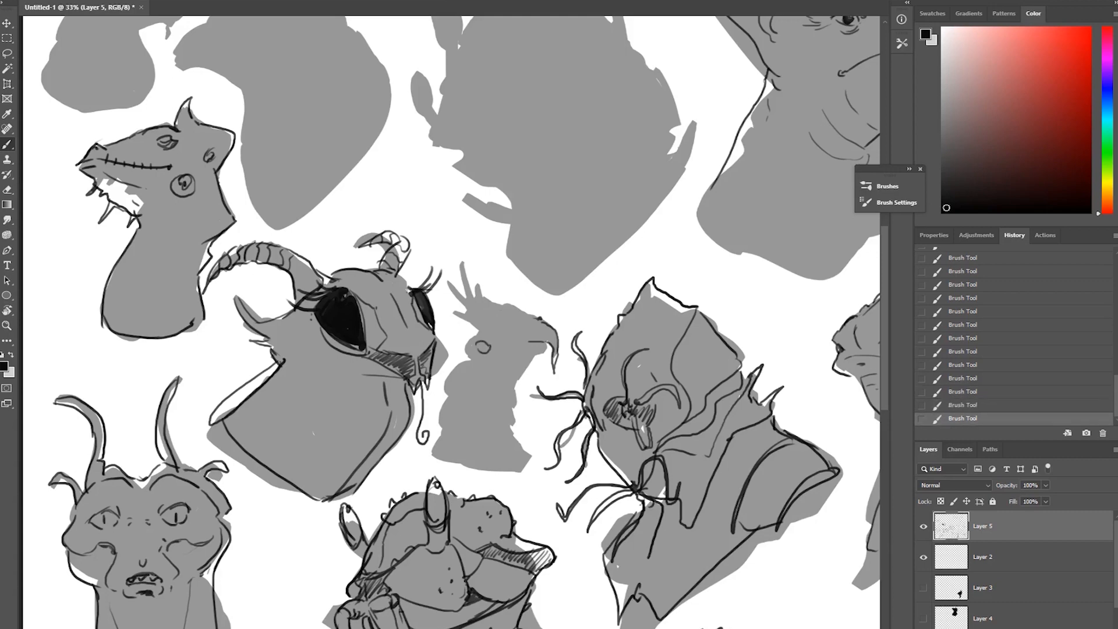
key(ctrl+z)
key(ctrl+z)
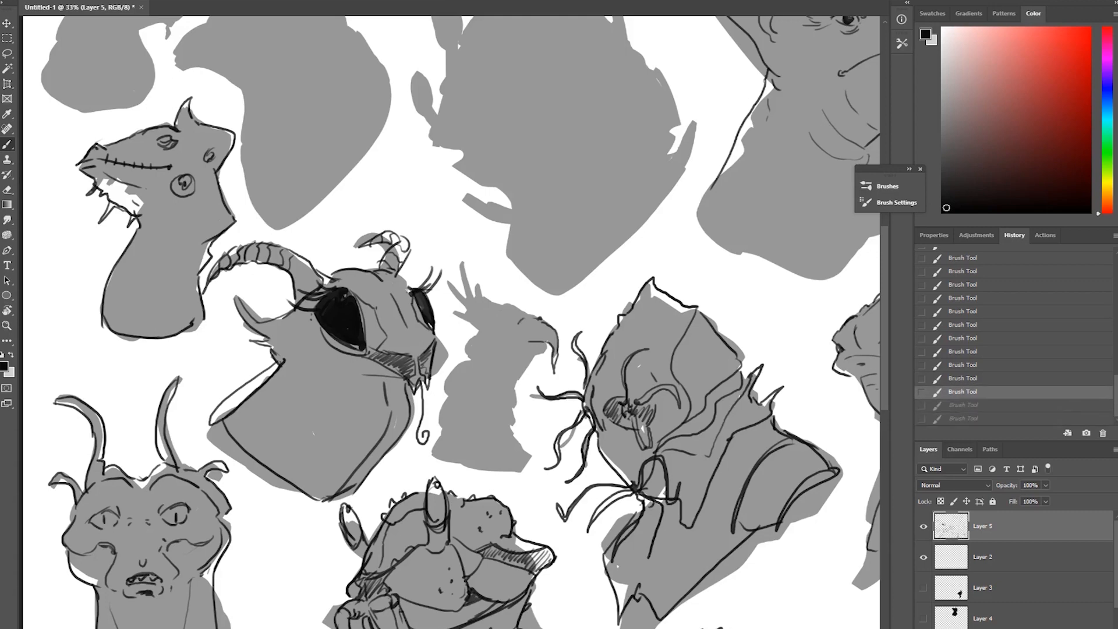
key(ctrl+shift+z)
key(ctrl+shift+z)
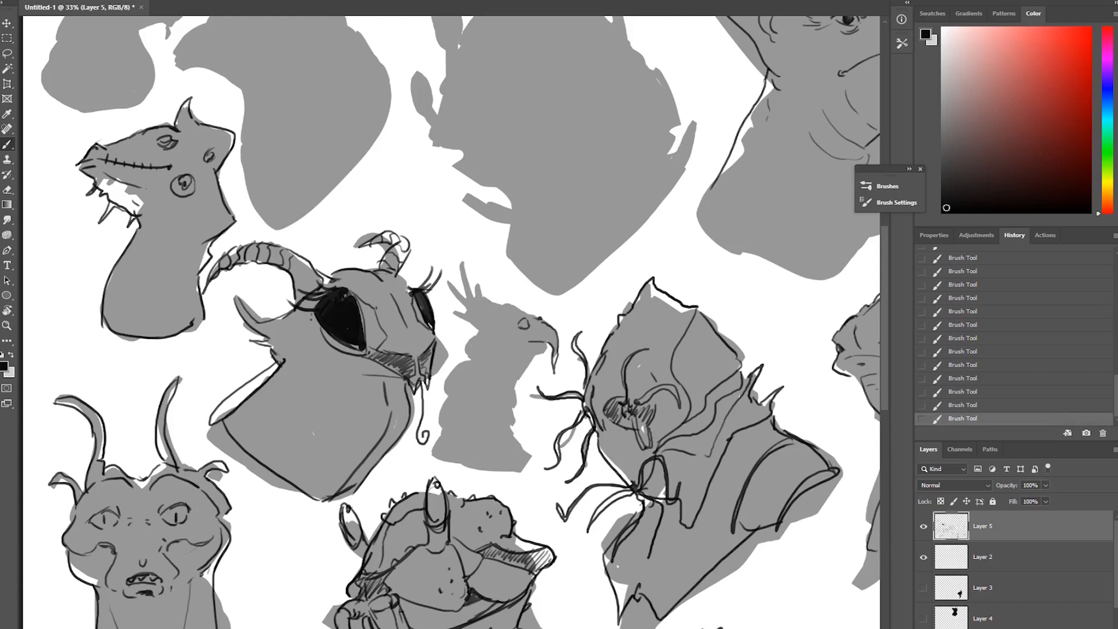
key(ctrl+z)
key(ctrl+z)
key(ctrl+z)
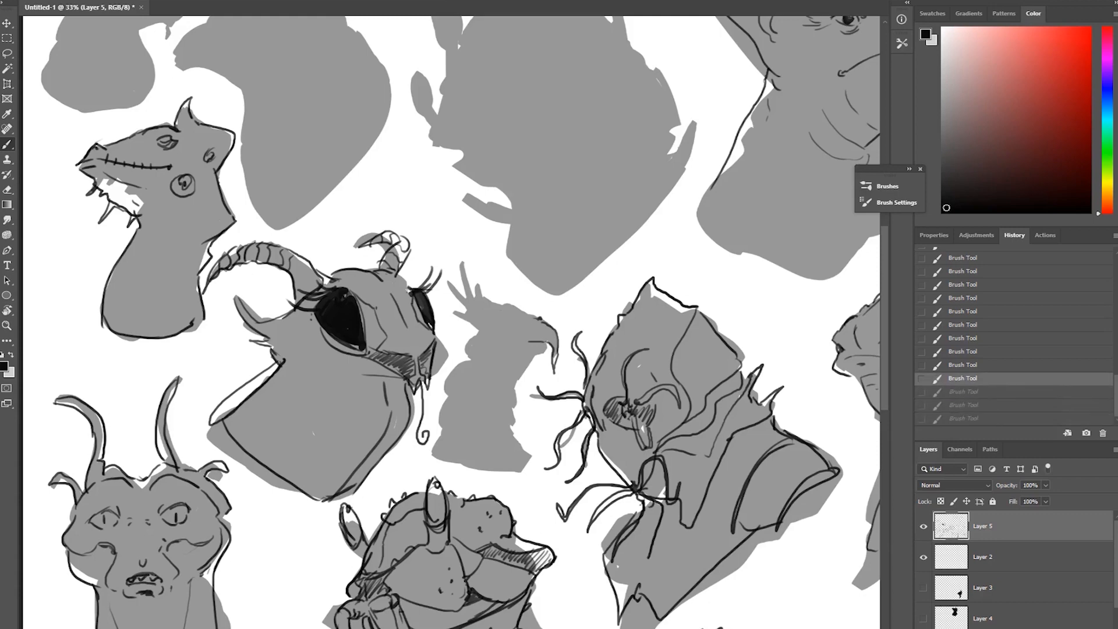
Step: Outline the hooked beak, crest spikes and neck of the small bird-like silhouette beside the horned, black-eyed creature
key(ctrl+shift+z)
key(ctrl+shift+z)
key(ctrl+shift+z)
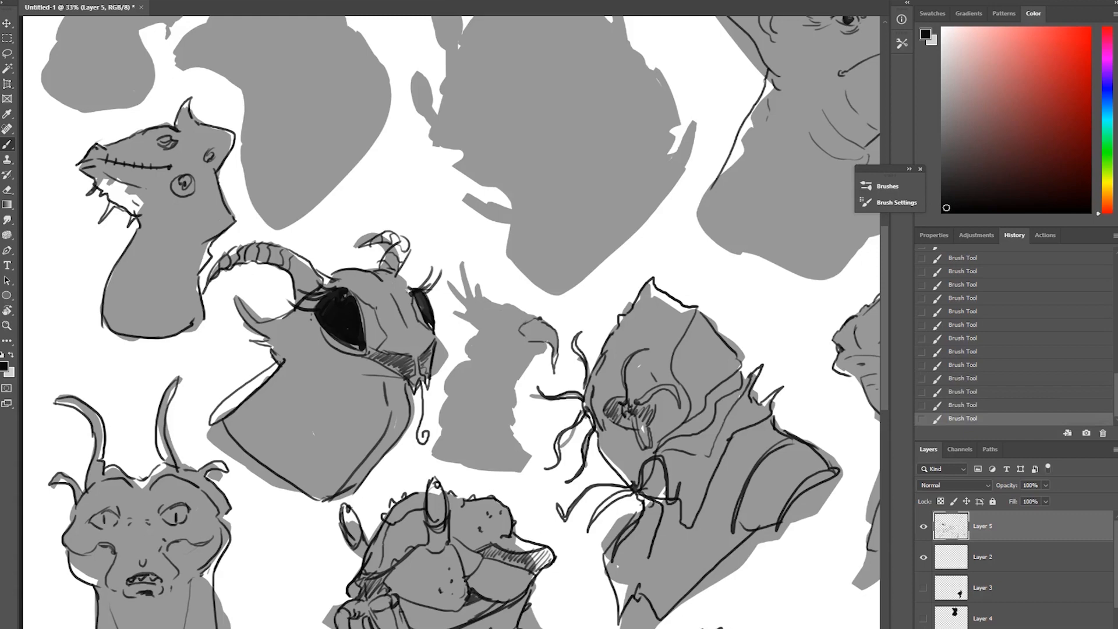
mouse_move(546, 343)
mouse_down()
mouse_move(534, 354)
mouse_move(536, 340)
mouse_move(550, 344)
mouse_up()
mouse_move(504, 305)
mouse_down()
mouse_move(527, 313)
mouse_move(480, 294)
mouse_up()
mouse_move(460, 250)
mouse_down()
mouse_move(467, 313)
mouse_move(469, 302)
mouse_up()
drag(533, 358, 504, 405)
mouse_move(516, 319)
mouse_down()
mouse_move(477, 331)
mouse_move(491, 334)
mouse_move(437, 402)
mouse_up()
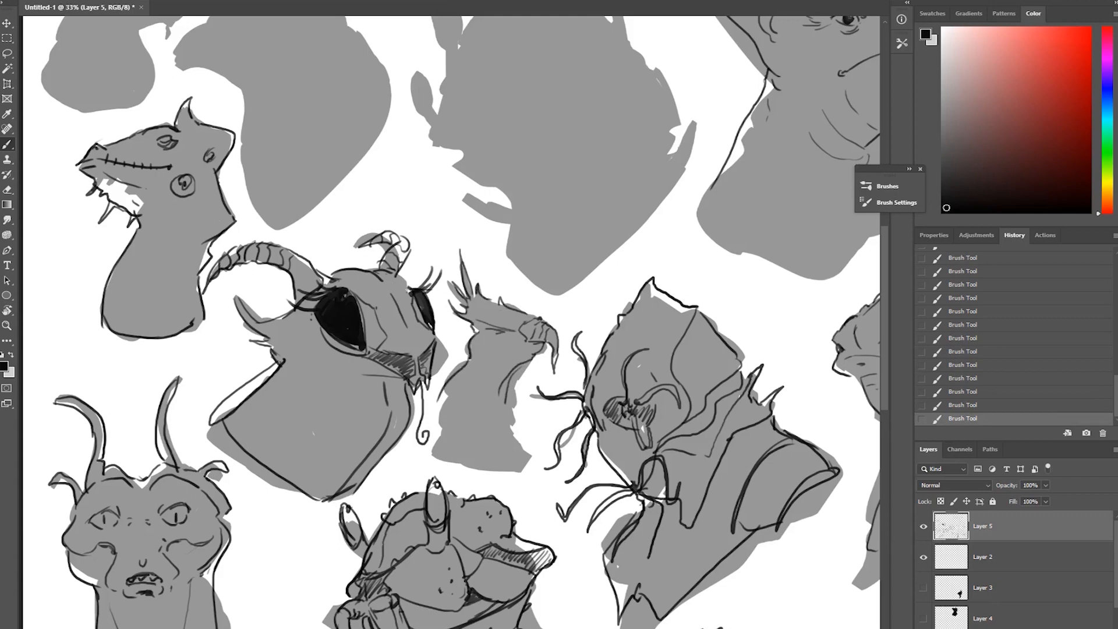
Step: Outline the small bird-like creature's body and rounded base, and shade its hooked beak with hatching
drag(462, 365, 443, 396)
drag(434, 398, 492, 469)
drag(515, 391, 512, 441)
drag(513, 443, 489, 465)
mouse_move(539, 318)
mouse_down()
mouse_move(521, 340)
mouse_move(557, 333)
mouse_move(558, 345)
mouse_move(539, 343)
mouse_up()
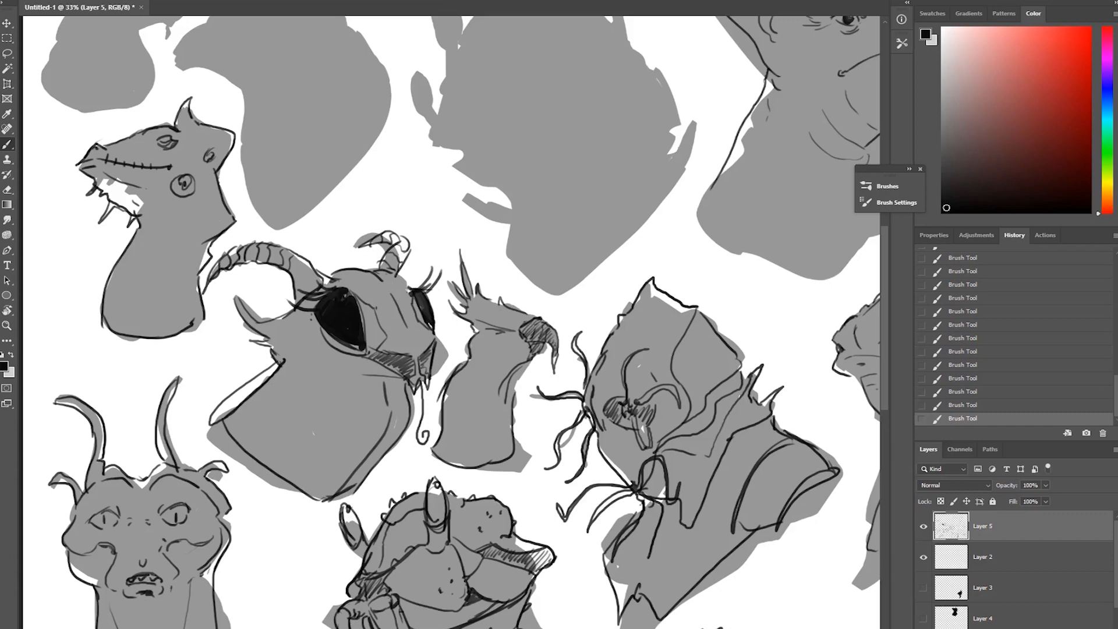
Step: Add a cluster of dark eyes to the small bird-like creature's head and contour lines along its neck and base
mouse_move(495, 313)
mouse_down()
mouse_move(499, 329)
mouse_move(515, 320)
mouse_move(492, 319)
mouse_up()
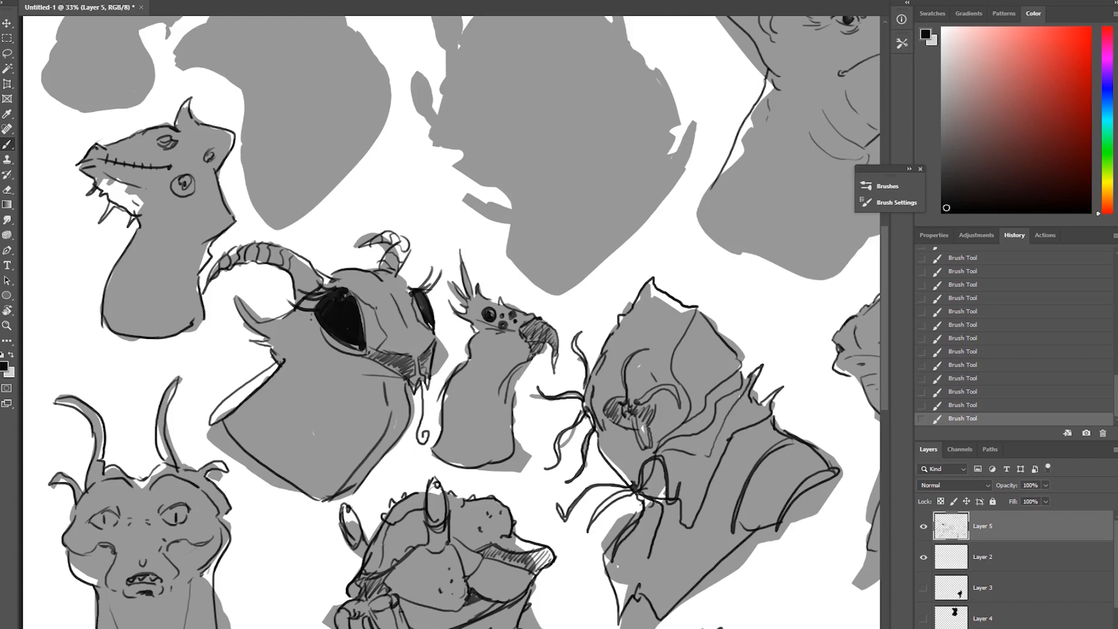
drag(496, 300, 499, 303)
mouse_move(520, 343)
mouse_down()
mouse_move(472, 367)
mouse_move(452, 420)
mouse_up()
mouse_move(507, 391)
mouse_down()
mouse_move(507, 438)
mouse_move(496, 446)
mouse_up()
mouse_move(448, 442)
mouse_down()
mouse_move(434, 462)
mouse_move(499, 466)
mouse_up()
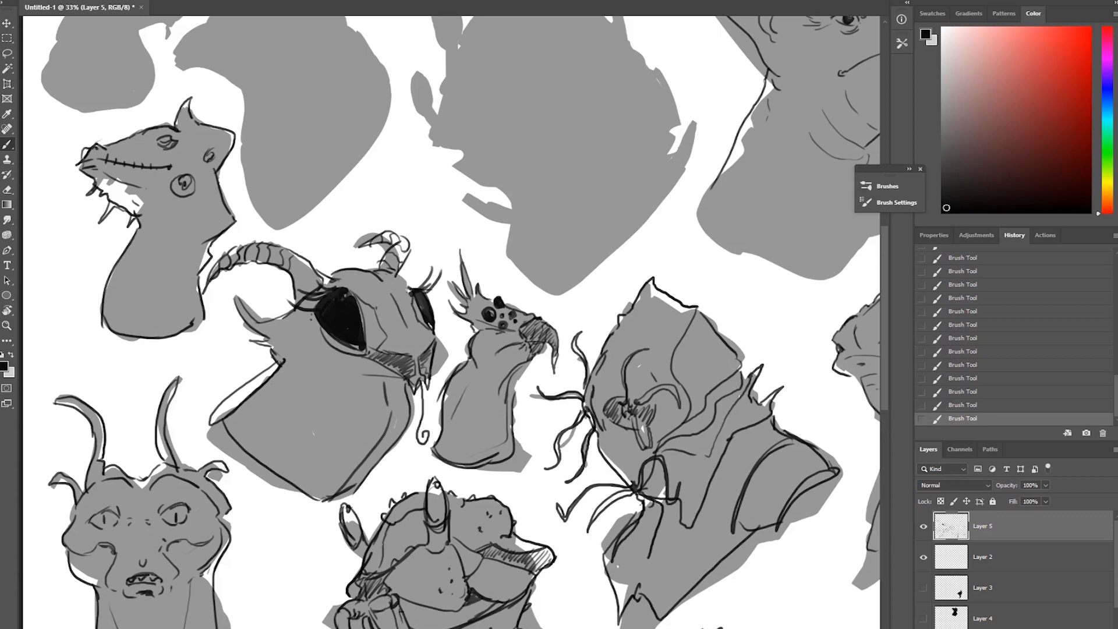
Step: Detail the stitched, long-snouted creature's eye and brow, and hatch its cheek and lower jaw
mouse_move(157, 135)
mouse_down()
mouse_move(142, 142)
mouse_move(158, 159)
mouse_move(175, 127)
mouse_move(205, 118)
mouse_move(173, 146)
mouse_move(212, 165)
mouse_up()
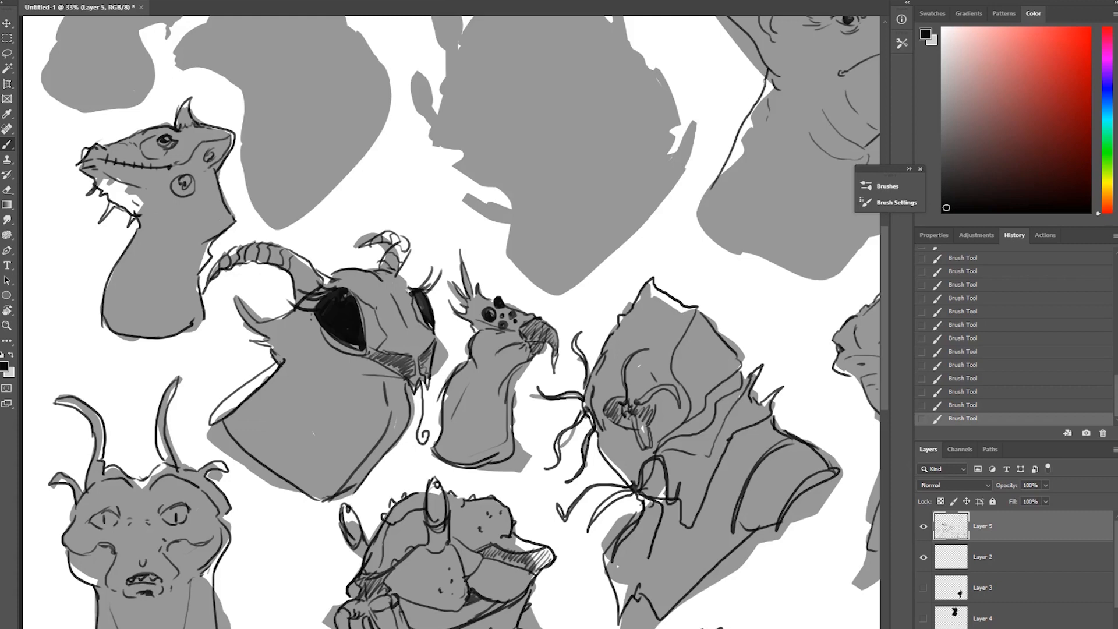
mouse_move(105, 171)
mouse_down()
mouse_move(147, 189)
mouse_move(217, 170)
mouse_move(199, 162)
mouse_up()
mouse_move(219, 141)
mouse_down()
mouse_move(213, 164)
mouse_move(146, 186)
mouse_move(91, 177)
mouse_move(163, 214)
mouse_move(142, 224)
mouse_up()
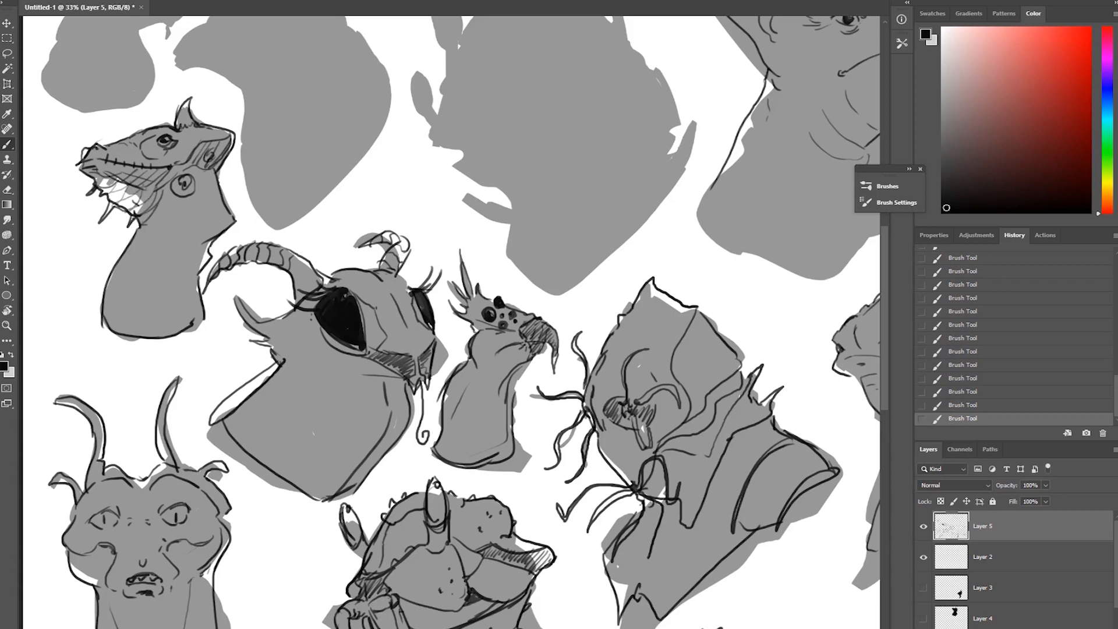
Step: Cover the long-snouted creature's neck and base with crossing curved lines that form a scale pattern
drag(229, 195, 194, 291)
mouse_move(125, 285)
mouse_down()
mouse_move(137, 330)
mouse_move(121, 327)
mouse_move(165, 330)
mouse_up()
mouse_move(140, 236)
mouse_down()
mouse_move(154, 268)
mouse_move(197, 273)
mouse_move(131, 254)
mouse_move(119, 287)
mouse_up()
drag(177, 267, 160, 288)
drag(159, 290, 112, 327)
drag(176, 307, 162, 336)
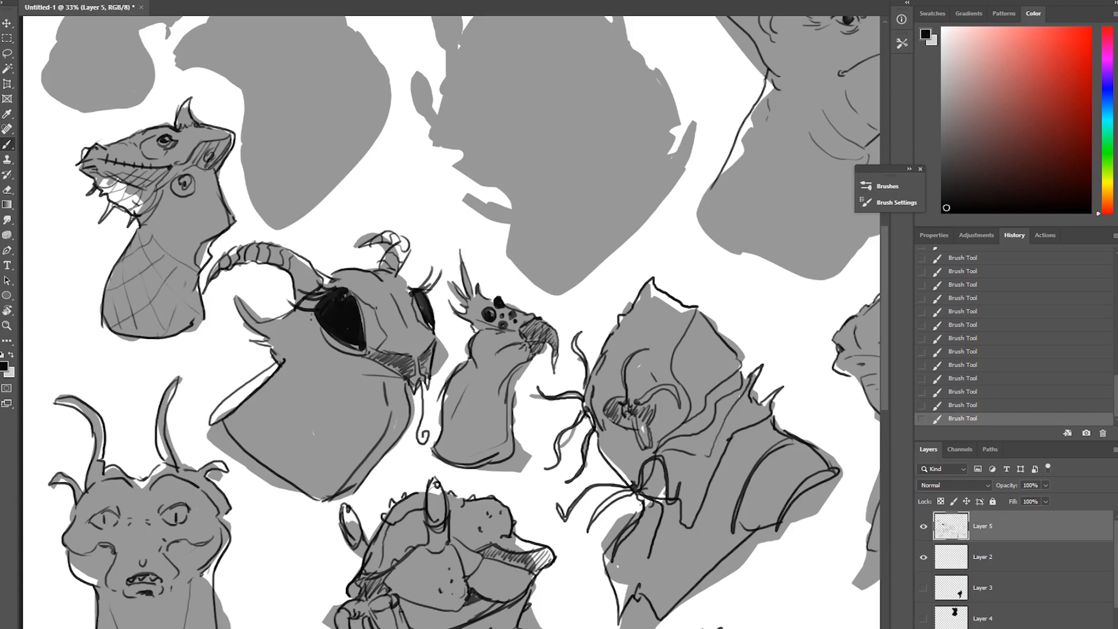
mouse_move(179, 213)
mouse_down()
mouse_move(204, 202)
mouse_move(177, 260)
mouse_move(187, 239)
mouse_up()
drag(232, 209, 208, 228)
Step: Outline the forehead, crest, snout, fangs, neck and back of the silhouette at the sheet's upper-left corner, and add its eye
drag(407, 233, 430, 406)
drag(641, 512, 422, 101)
drag(233, 52, 697, 570)
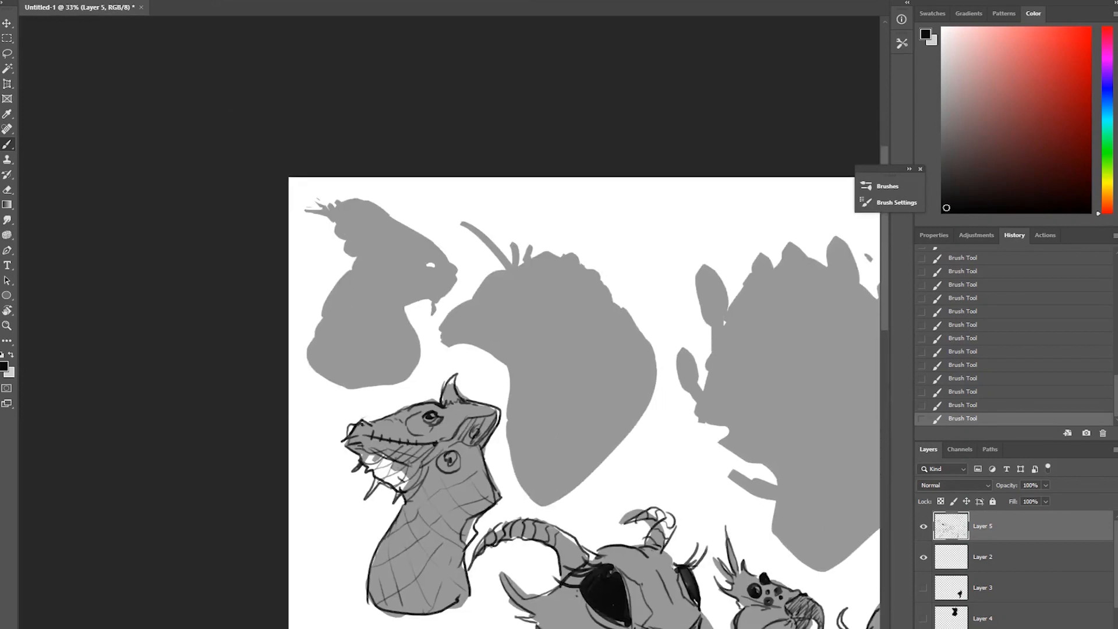
mouse_move(428, 240)
mouse_down()
mouse_move(452, 290)
mouse_move(439, 292)
mouse_move(436, 319)
mouse_move(425, 305)
mouse_move(388, 304)
mouse_move(369, 386)
mouse_up()
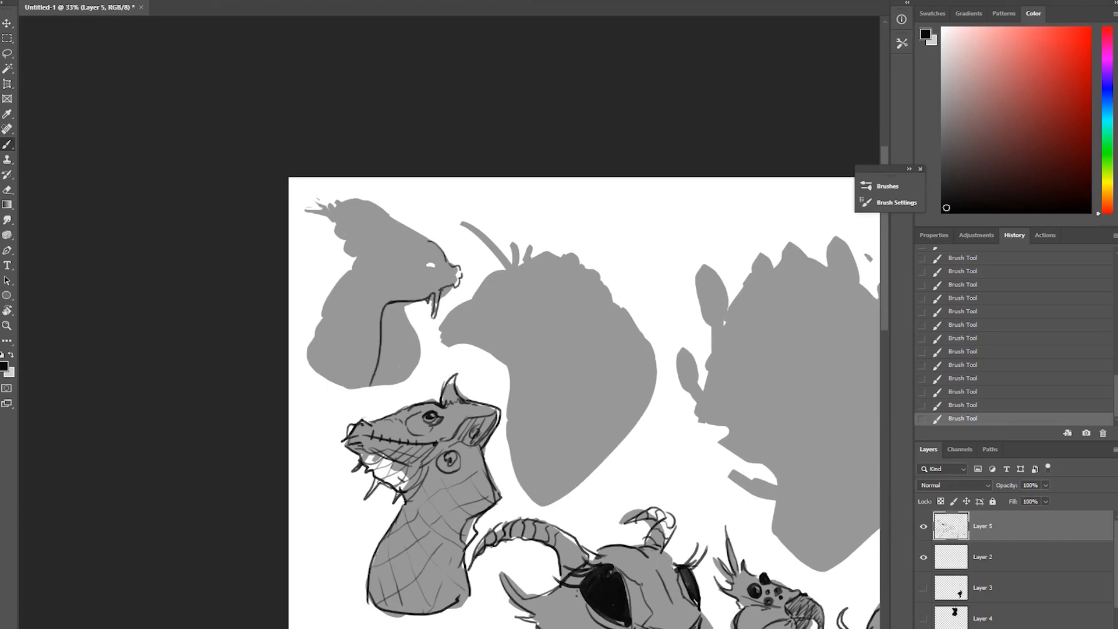
mouse_move(305, 207)
mouse_down()
mouse_move(331, 217)
mouse_move(341, 199)
mouse_move(385, 217)
mouse_move(443, 254)
mouse_move(432, 273)
mouse_up()
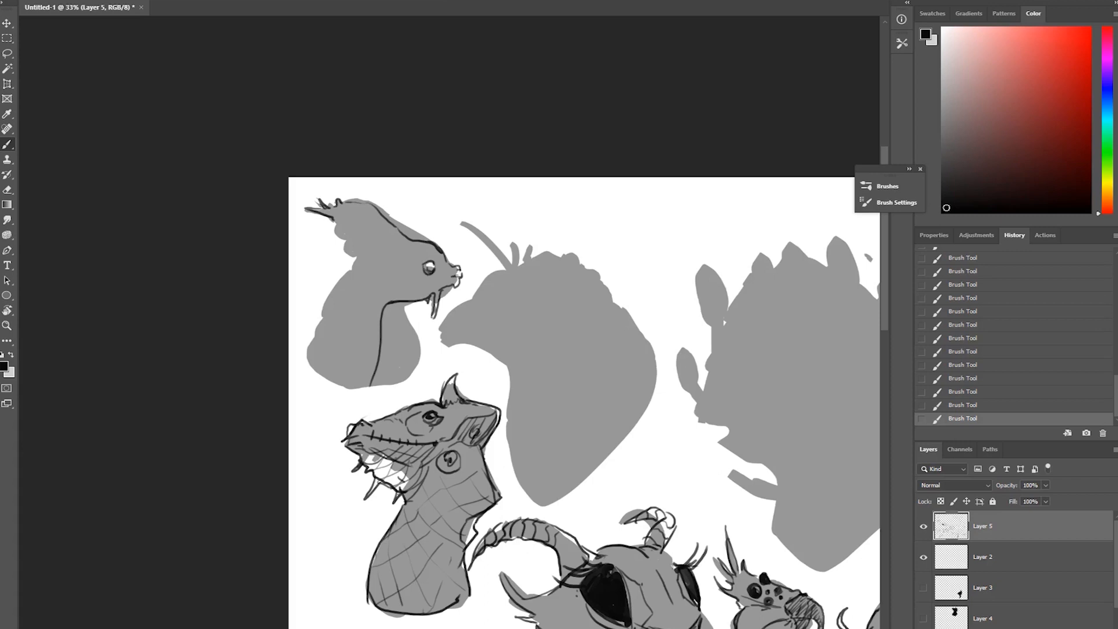
mouse_move(336, 221)
mouse_down()
mouse_move(353, 260)
mouse_move(298, 350)
mouse_move(312, 395)
mouse_up()
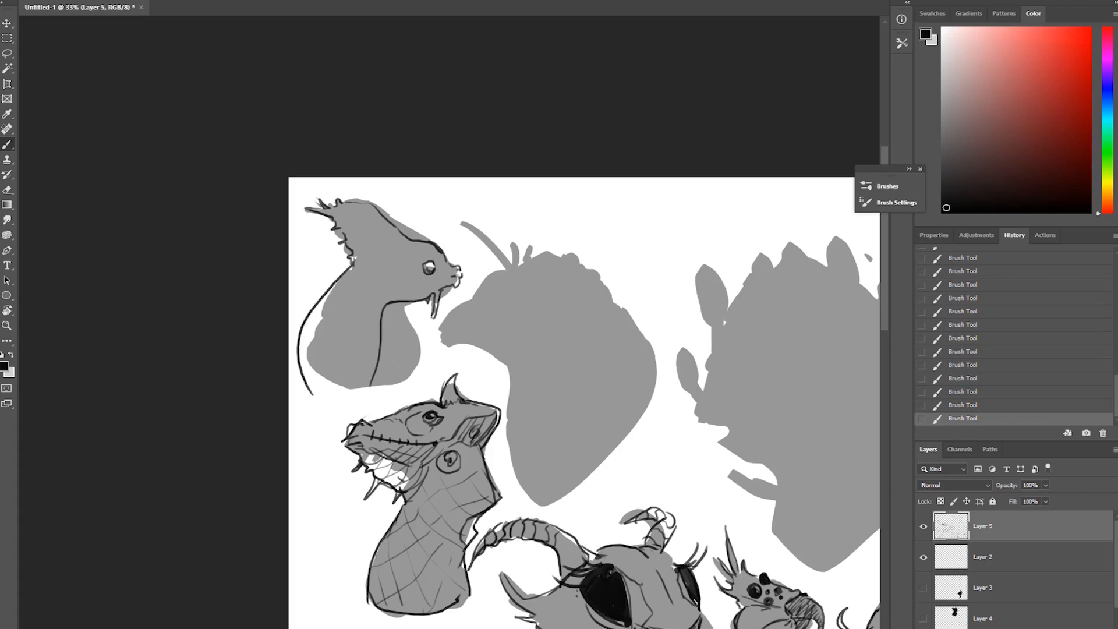
Step: Add cheek circles, crest ridges and bumps along the back of the upper-left creature, and close its neck outline at the base
drag(383, 316, 357, 401)
drag(423, 288, 404, 298)
mouse_move(418, 286)
mouse_down()
mouse_move(384, 297)
mouse_move(396, 301)
mouse_move(387, 293)
mouse_move(434, 256)
mouse_move(431, 277)
mouse_up()
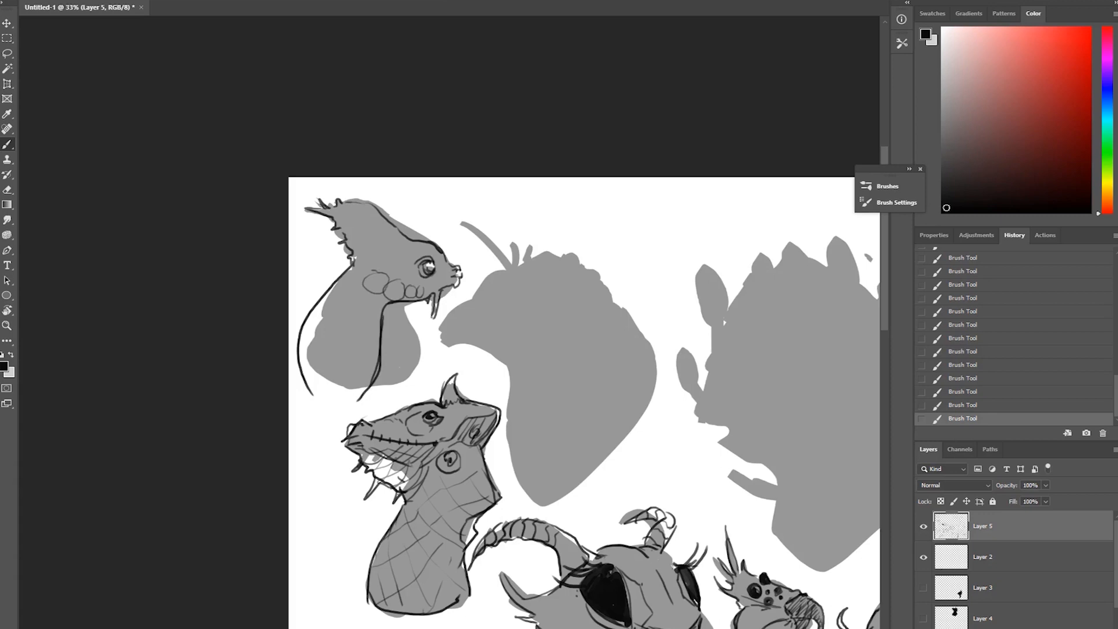
mouse_move(345, 231)
mouse_down()
mouse_move(366, 214)
mouse_move(389, 223)
mouse_up()
mouse_move(350, 296)
mouse_down()
mouse_move(382, 305)
mouse_move(365, 387)
mouse_up()
mouse_move(333, 277)
mouse_down()
mouse_move(298, 336)
mouse_move(309, 394)
mouse_move(363, 390)
mouse_up()
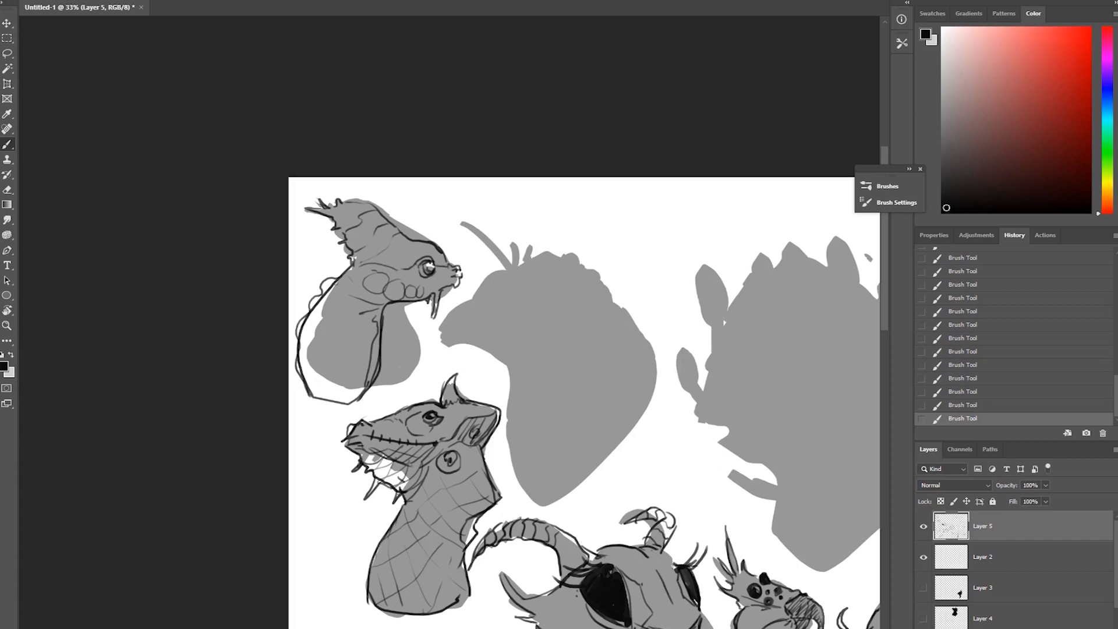
Step: Refine the upper-left creature's snout tip by erasing stray marks and redrawing it, and add lines around its jaw and eye
mouse_move(454, 275)
mouse_down()
mouse_move(439, 281)
mouse_move(460, 264)
mouse_up()
key(e)
drag(465, 271, 464, 275)
key(b)
drag(447, 266, 472, 272)
mouse_move(411, 301)
mouse_down()
mouse_move(428, 299)
mouse_move(406, 275)
mouse_up()
mouse_move(419, 278)
mouse_down()
mouse_move(441, 275)
mouse_move(443, 291)
mouse_up()
Step: Draw the angled base line across the chest of the frowning, large-eared creature
mouse_move(582, 361)
mouse_down()
mouse_move(481, 239)
mouse_move(99, 199)
mouse_up()
mouse_move(634, 313)
mouse_down()
mouse_move(655, 319)
mouse_move(687, 302)
mouse_up()
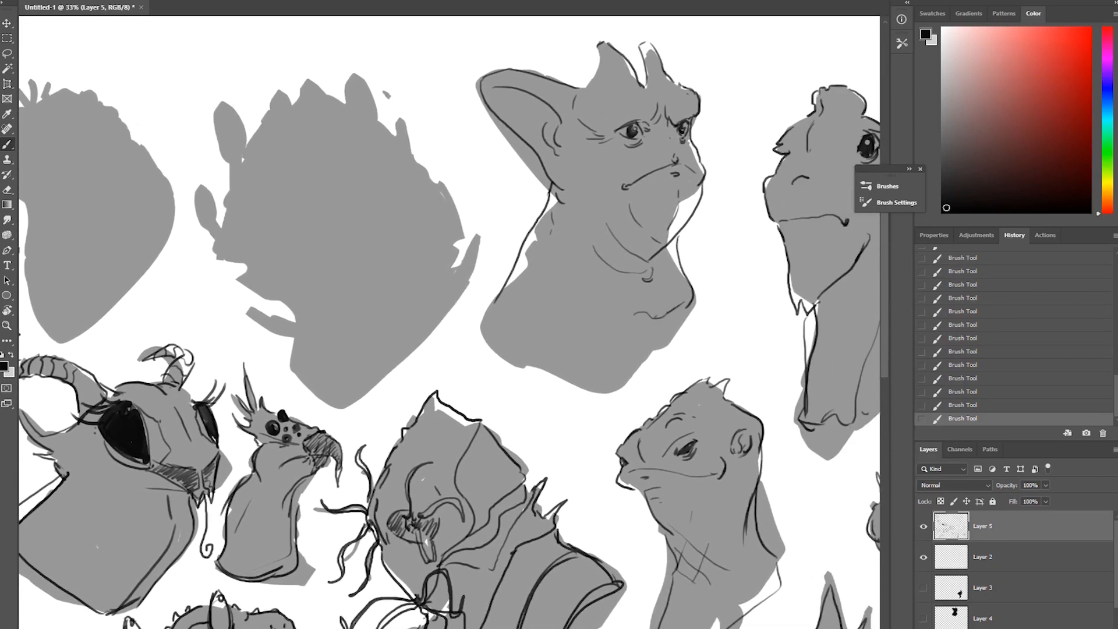
mouse_move(495, 300)
mouse_down()
mouse_move(627, 353)
mouse_move(696, 303)
mouse_up()
Step: Outline the two eye stalks, snout and hanging chin strands of the silhouette at the sheet's upper-right corner
drag(687, 408, 384, 510)
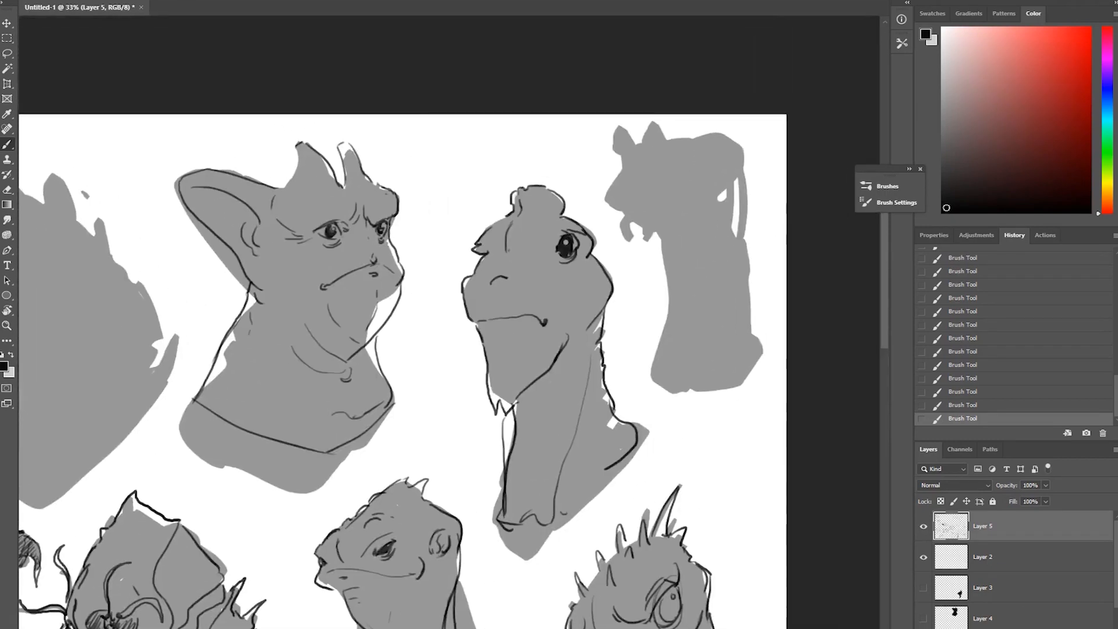
mouse_move(611, 153)
mouse_down()
mouse_move(612, 132)
mouse_move(624, 142)
mouse_move(611, 152)
mouse_move(652, 120)
mouse_move(658, 145)
mouse_move(641, 144)
mouse_move(663, 144)
mouse_move(630, 153)
mouse_move(604, 198)
mouse_move(623, 253)
mouse_move(627, 225)
mouse_move(652, 252)
mouse_move(647, 228)
mouse_move(620, 209)
mouse_move(657, 213)
mouse_up()
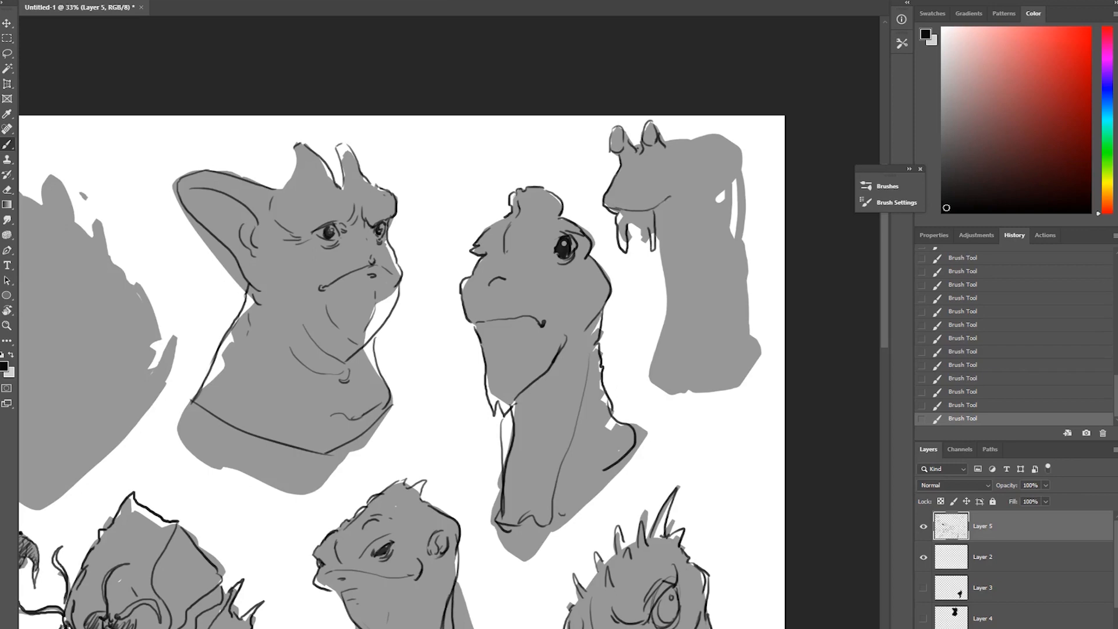
key(ctrl+z)
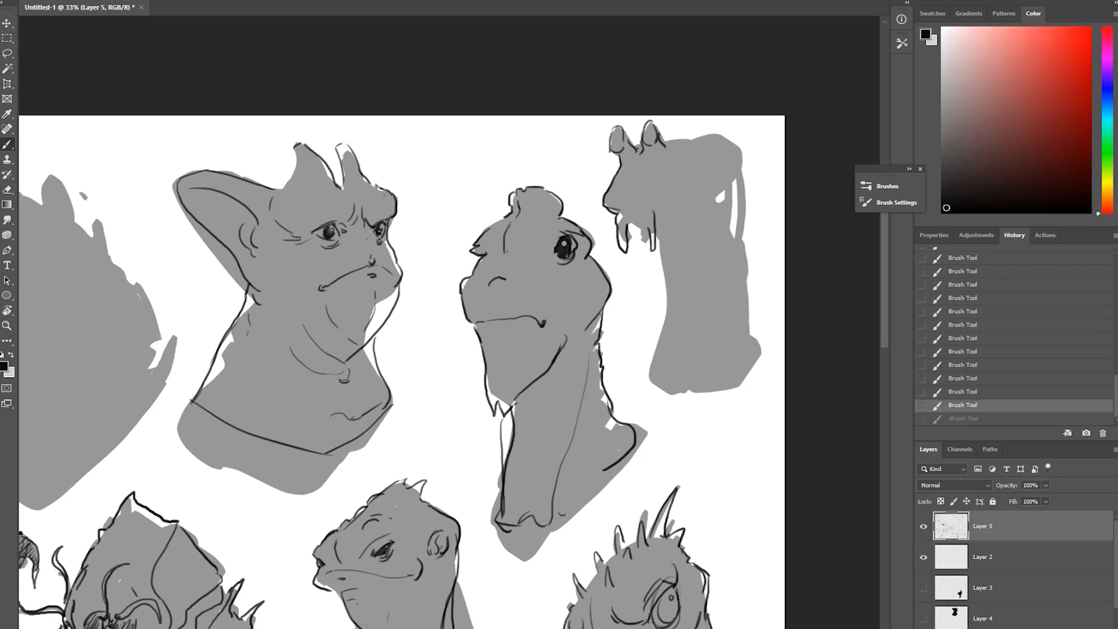
key(ctrl+z)
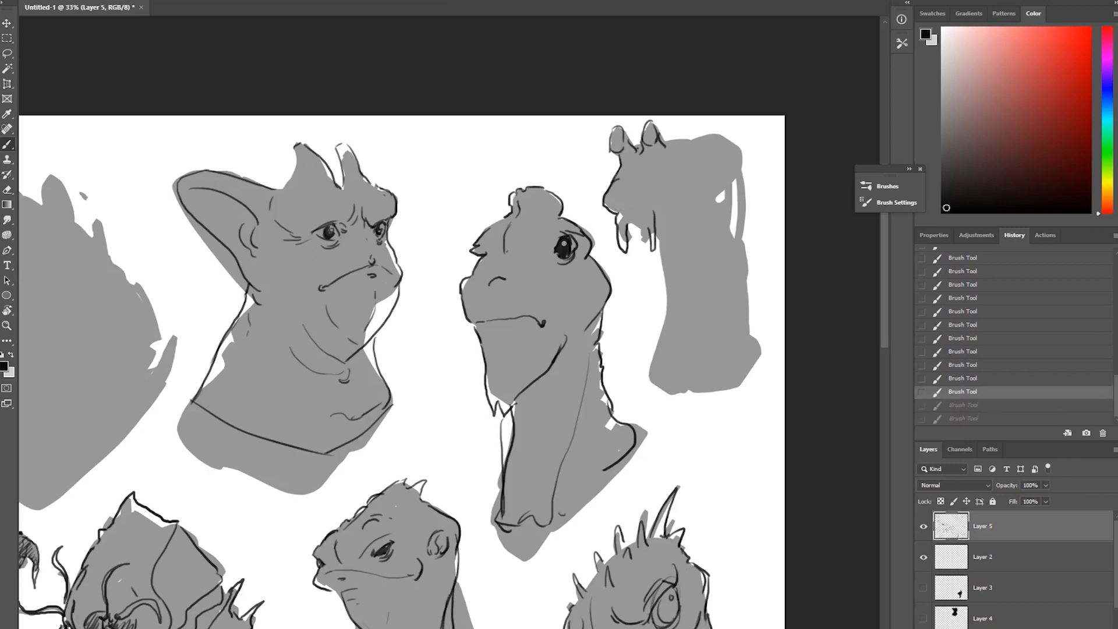
Step: Try several curves for the mouth line on the upper-right eye-stalked creature
drag(613, 178, 668, 190)
key(ctrl+z)
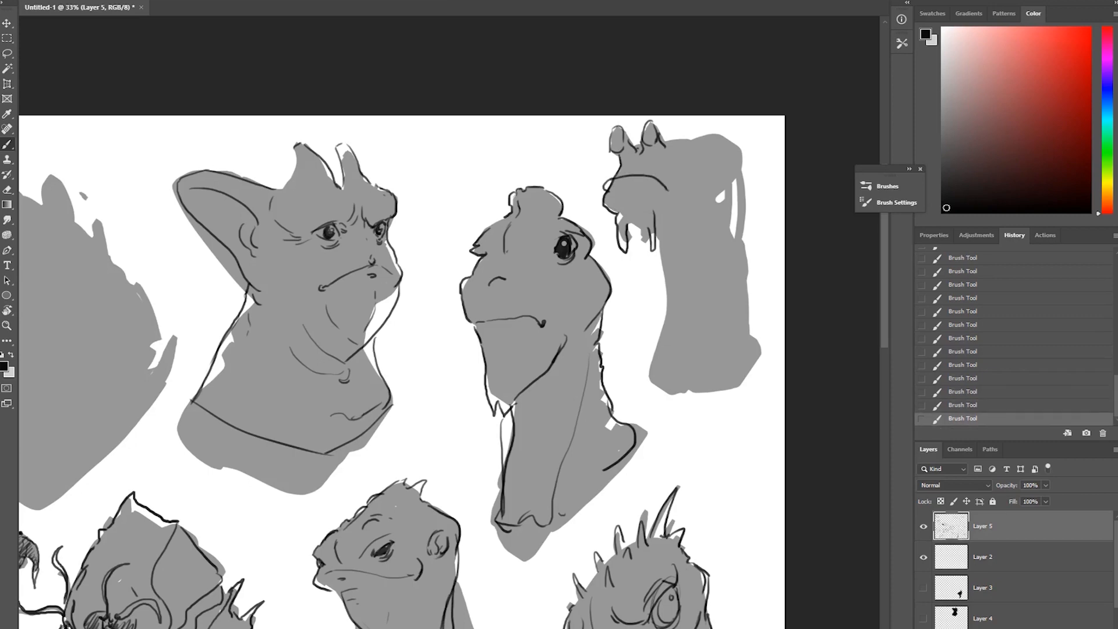
key(ctrl+z)
key(ctrl+z)
key(ctrl+z)
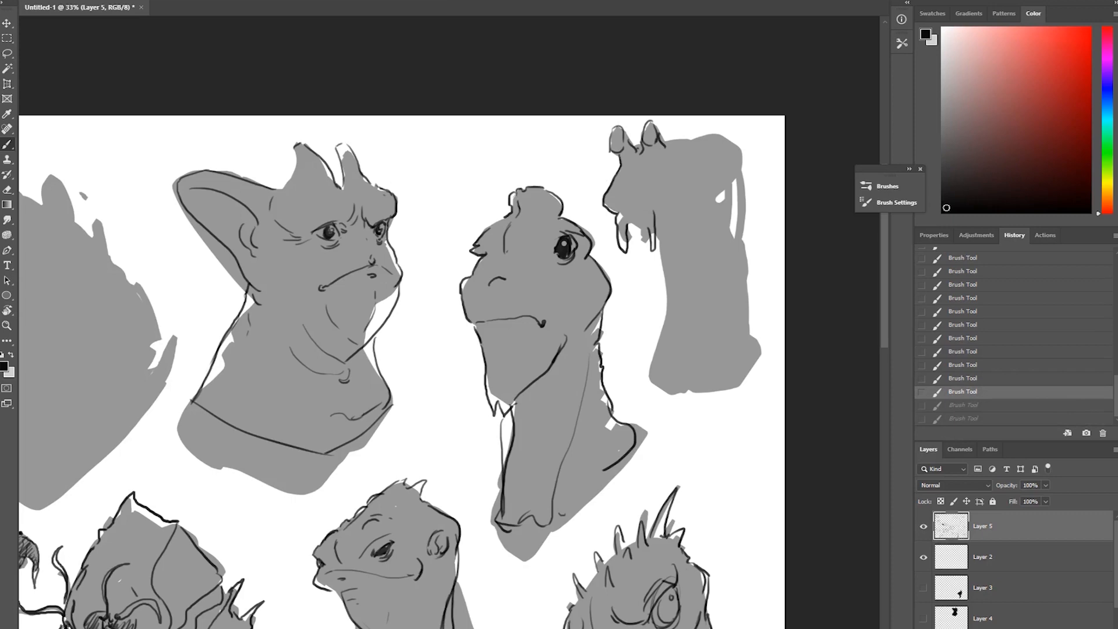
key(ctrl+shift+z)
key(ctrl+shift+z)
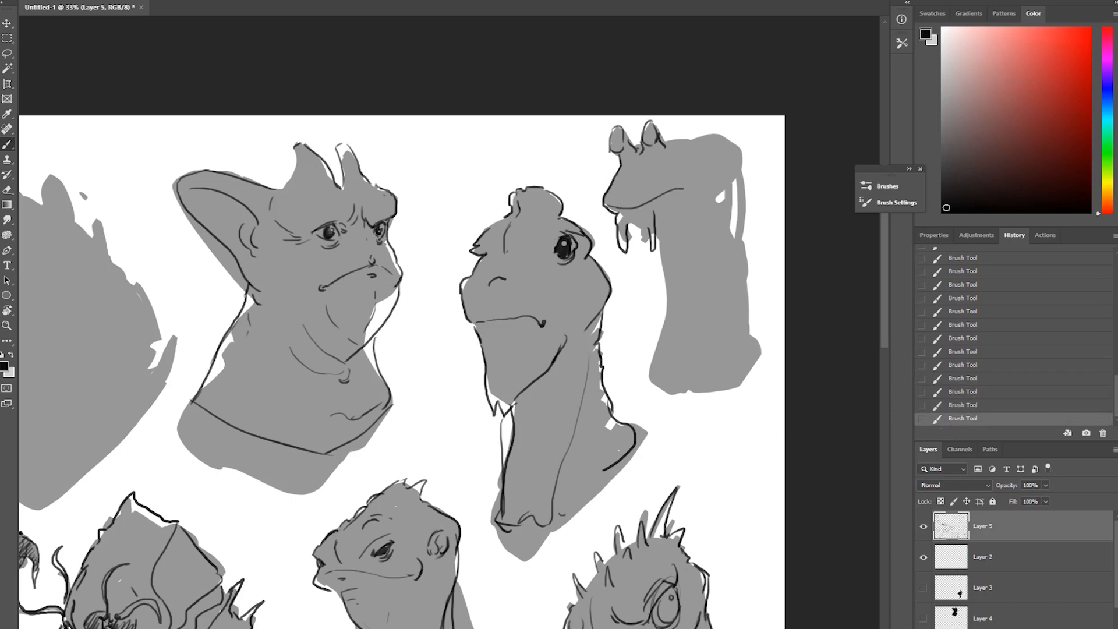
key(ctrl+z)
key(ctrl+z)
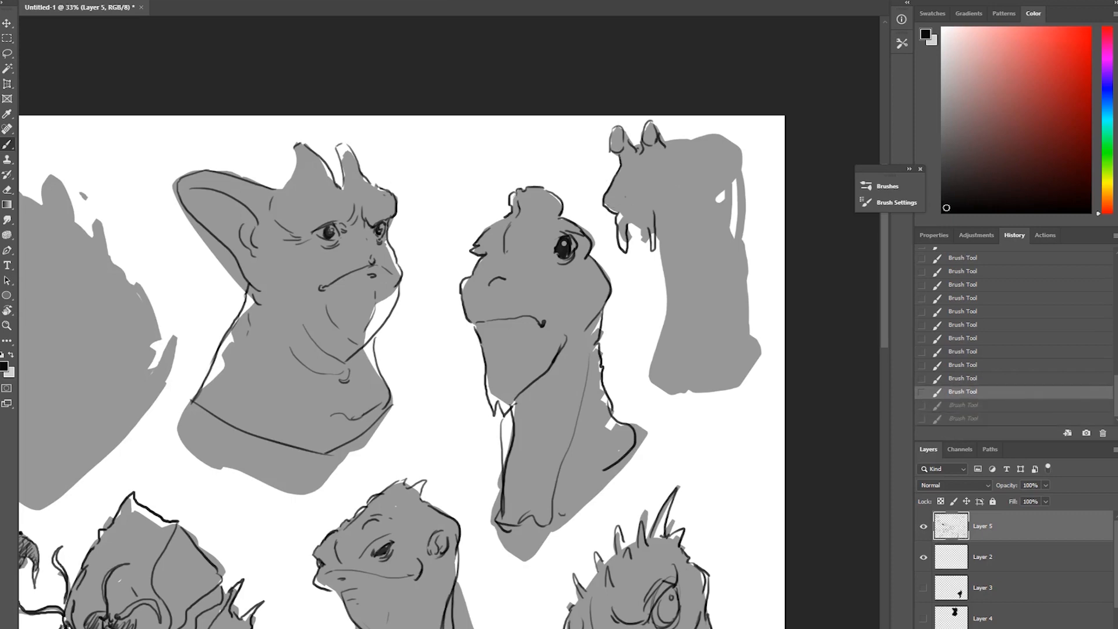
key(ctrl+shift+z)
key(ctrl+shift+z)
Step: Draw the upper-right creature's eye-stalk folds, rounded skull and front neck line, and hatch the shadow under its jaw
mouse_move(665, 151)
mouse_down()
mouse_move(646, 172)
mouse_move(624, 170)
mouse_move(709, 140)
mouse_up()
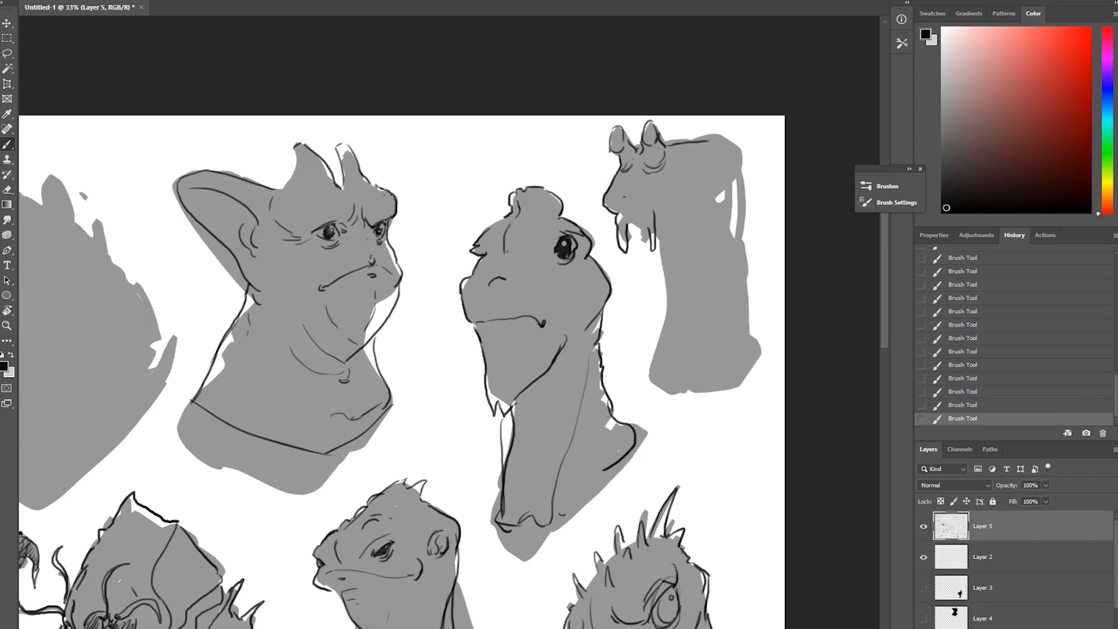
key(ctrl+z)
key(ctrl+z)
key(ctrl+shift+z)
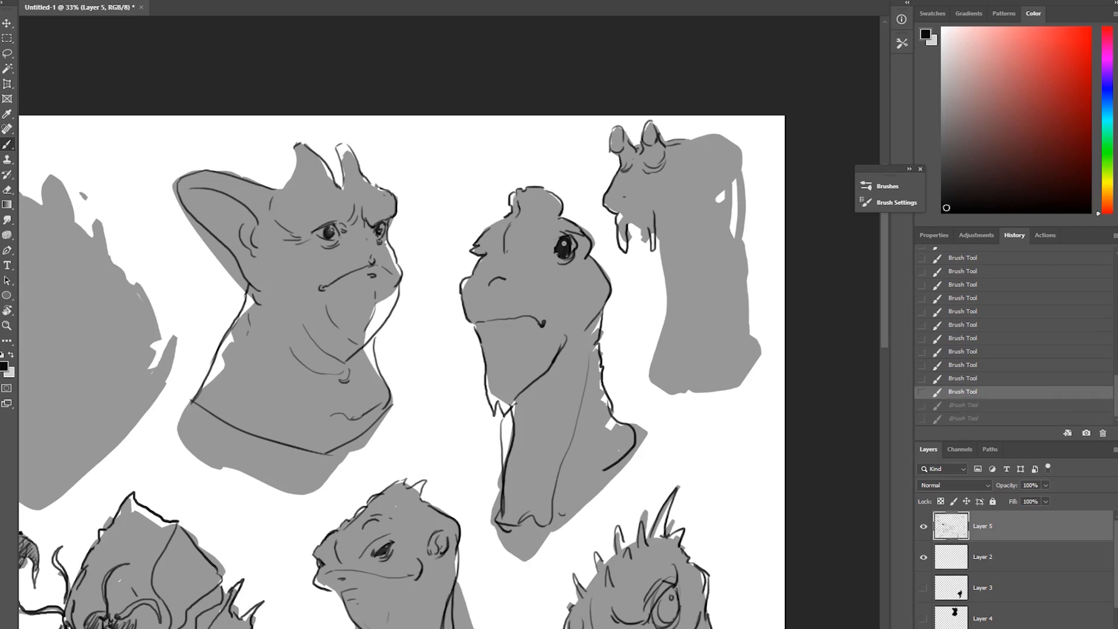
key(ctrl+shift+z)
mouse_move(722, 137)
mouse_down()
mouse_move(743, 169)
mouse_move(730, 304)
mouse_up()
mouse_move(736, 176)
mouse_down()
mouse_move(736, 229)
mouse_move(716, 200)
mouse_move(713, 255)
mouse_move(731, 178)
mouse_move(660, 210)
mouse_move(671, 218)
mouse_move(659, 225)
mouse_up()
mouse_move(708, 204)
mouse_down()
mouse_move(662, 225)
mouse_move(664, 342)
mouse_up()
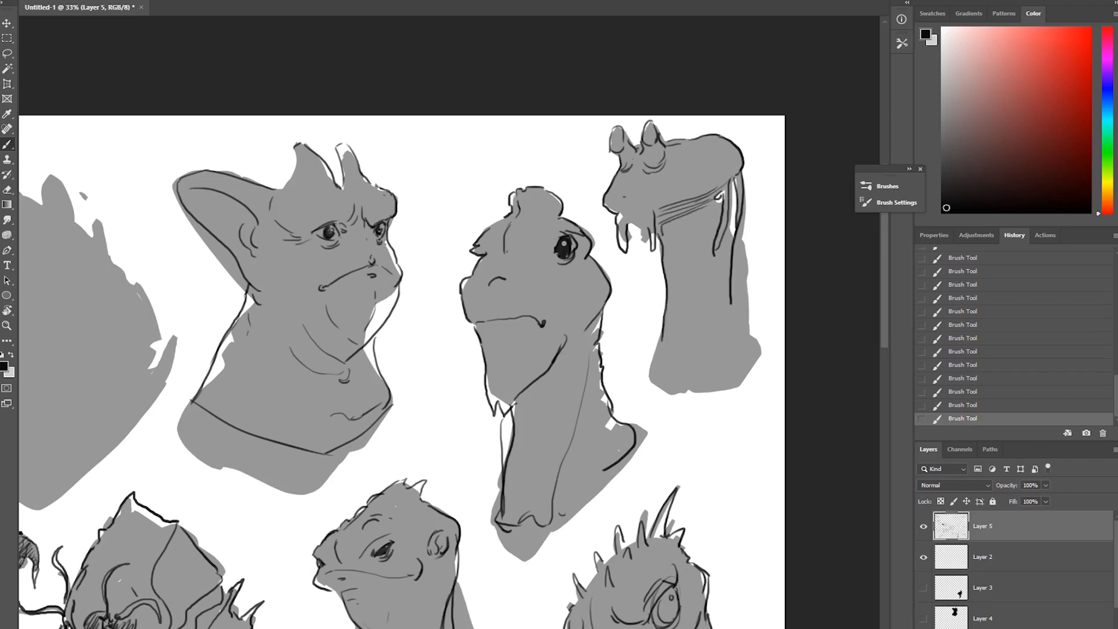
Step: Add long mouth tendrils, pupils on the eye stalks and contour lines across the upper-right creature's face and skull
drag(627, 236, 635, 290)
mouse_move(634, 217)
mouse_down()
mouse_move(644, 285)
mouse_move(636, 216)
mouse_move(650, 209)
mouse_move(649, 265)
mouse_up()
mouse_move(648, 212)
mouse_down()
mouse_move(642, 265)
mouse_move(697, 214)
mouse_up()
mouse_move(616, 133)
mouse_down()
mouse_move(653, 125)
mouse_move(611, 151)
mouse_move(701, 135)
mouse_move(705, 153)
mouse_move(679, 201)
mouse_up()
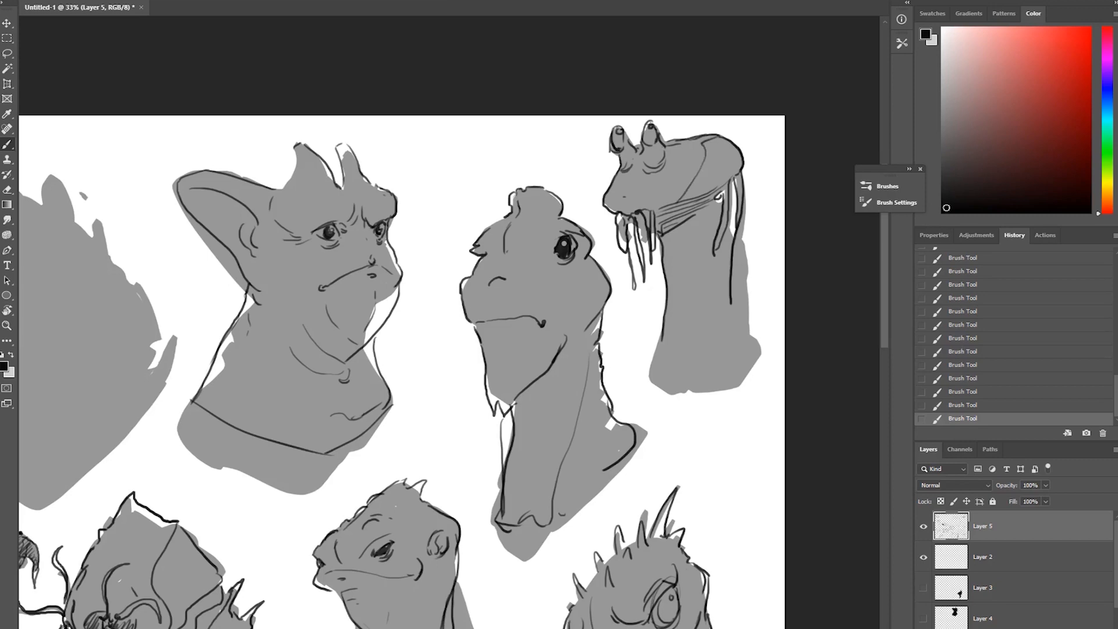
mouse_move(618, 177)
mouse_down()
mouse_move(611, 198)
mouse_move(628, 190)
mouse_move(659, 209)
mouse_move(616, 195)
mouse_up()
mouse_move(611, 210)
mouse_down()
mouse_move(660, 208)
mouse_move(611, 212)
mouse_move(688, 177)
mouse_move(703, 157)
mouse_up()
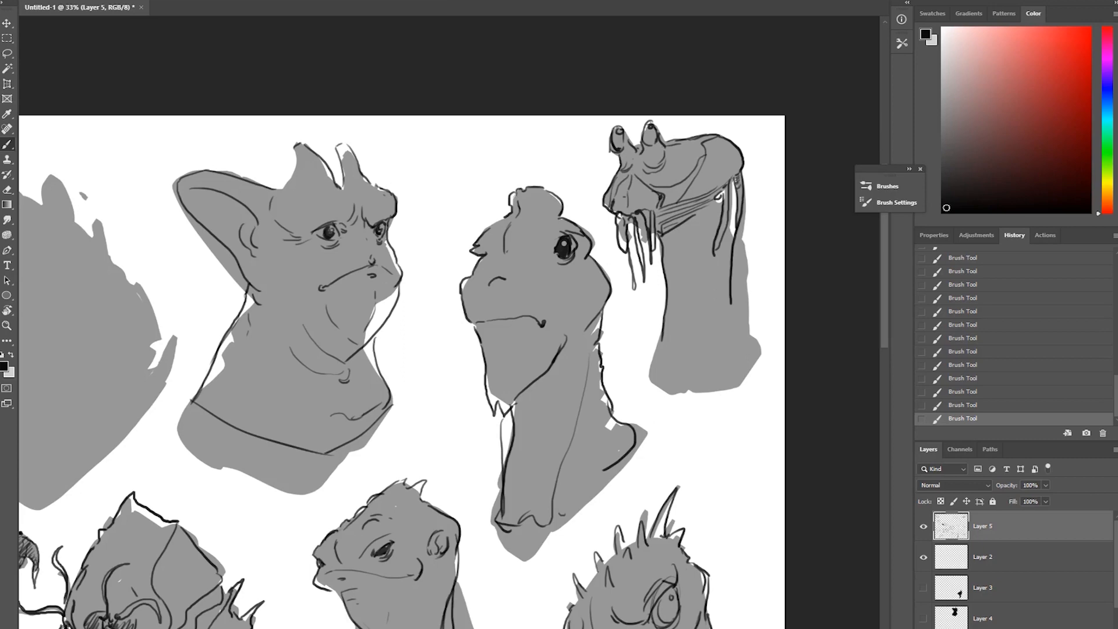
Step: Thicken the strands behind the upper-right creature's head and outline its neck with a straight base line
mouse_move(727, 192)
mouse_down()
mouse_move(711, 250)
mouse_move(734, 245)
mouse_move(727, 311)
mouse_up()
drag(739, 248, 731, 299)
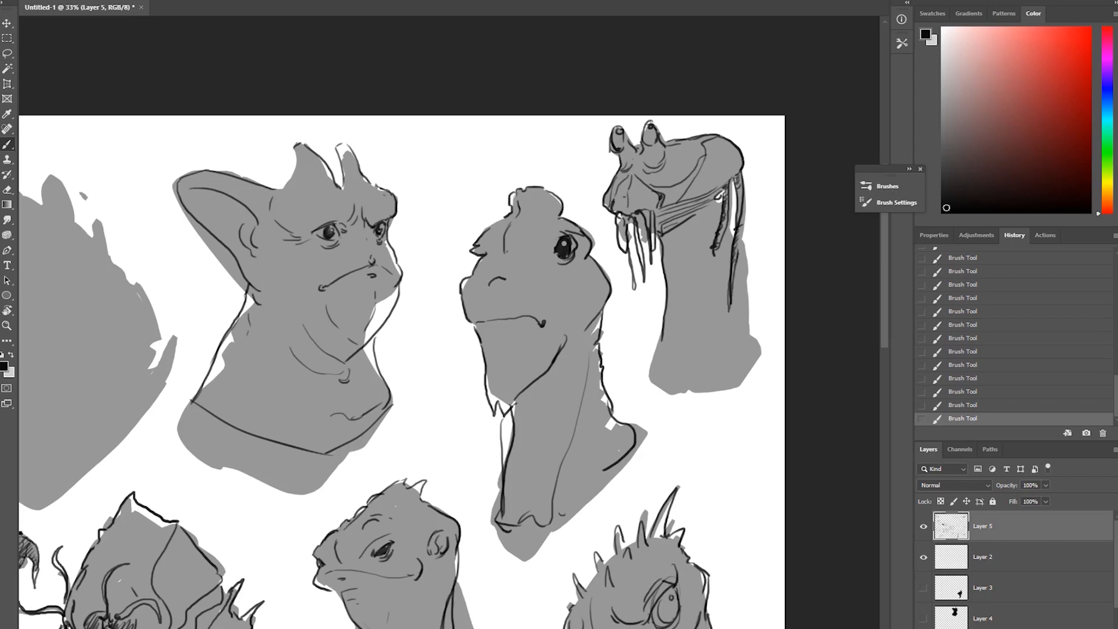
drag(710, 192, 750, 358)
mouse_move(660, 330)
mouse_down()
mouse_move(663, 368)
mouse_move(750, 354)
mouse_up()
drag(663, 239, 666, 367)
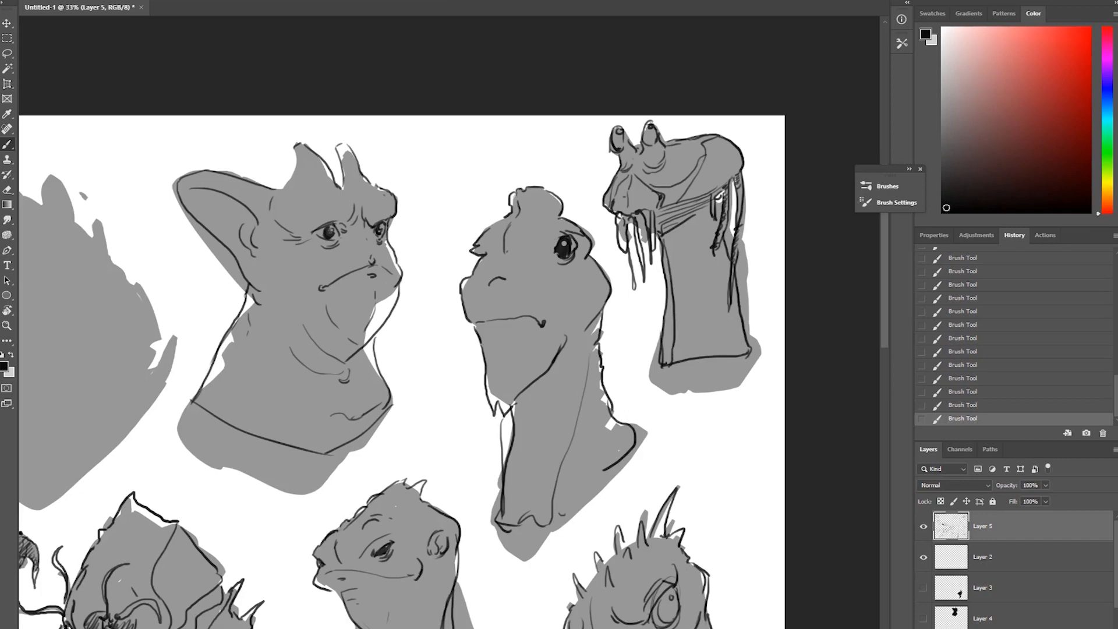
drag(623, 141, 627, 151)
drag(743, 321, 750, 351)
Step: Sketch the forehead, brow, beak, mouth line and throat of the bird-like silhouette near the sheet's upper-left corner
mouse_move(146, 373)
mouse_down()
mouse_move(304, 246)
mouse_move(445, 254)
mouse_move(509, 326)
mouse_move(822, 243)
mouse_move(633, 208)
mouse_move(576, 271)
mouse_move(565, 268)
mouse_up()
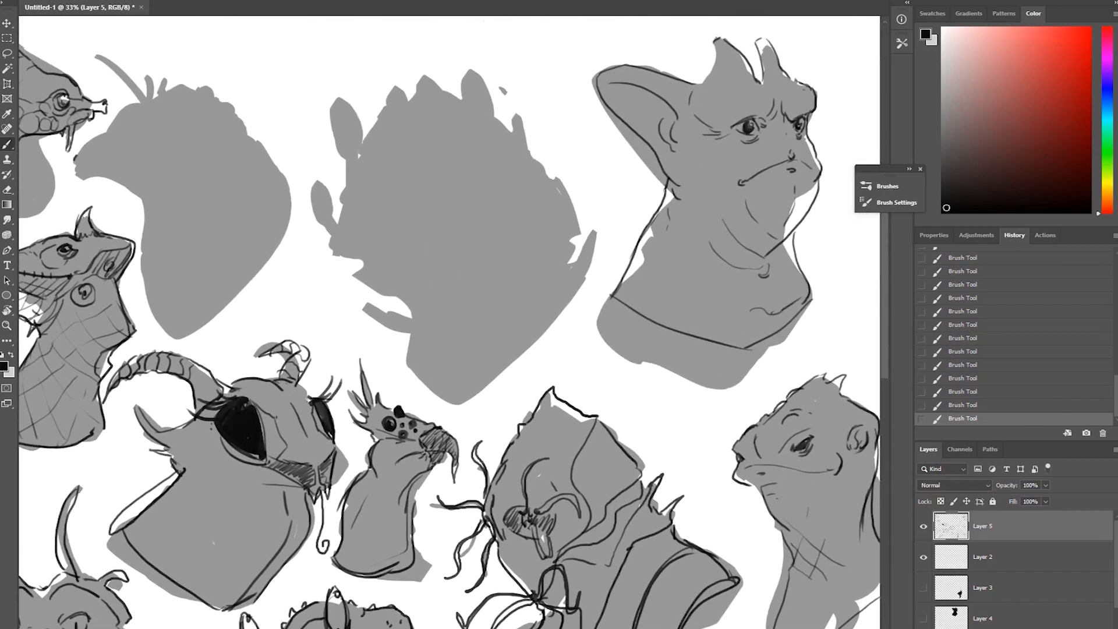
mouse_move(79, 154)
mouse_down()
mouse_move(130, 105)
mouse_move(151, 129)
mouse_up()
key(ctrl+z)
key(ctrl+z)
key(ctrl+z)
key(ctrl+z)
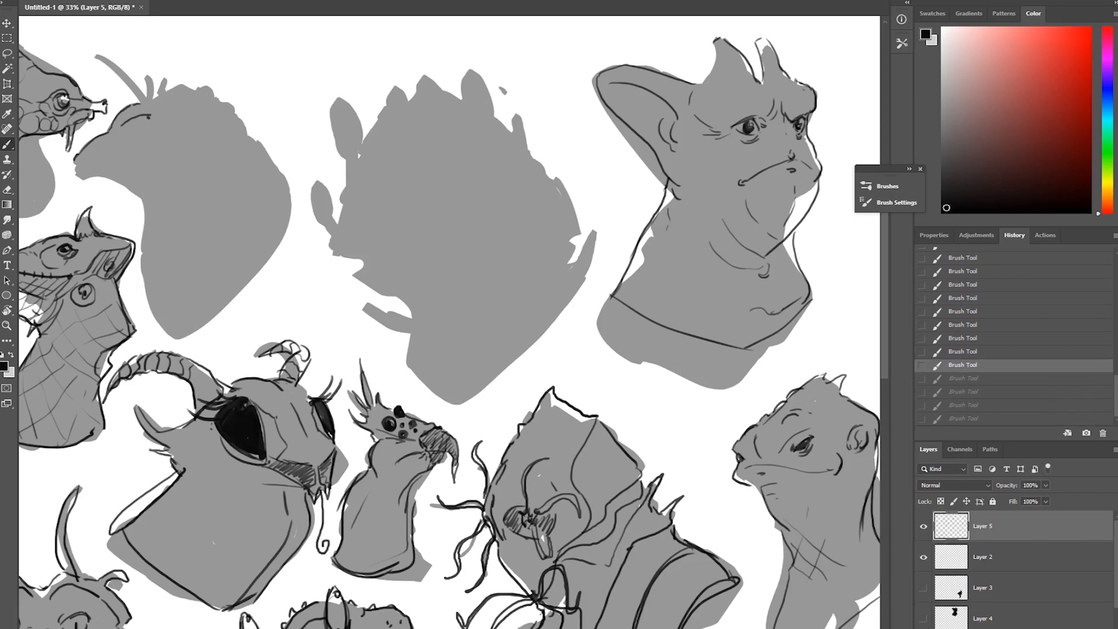
drag(194, 116, 134, 127)
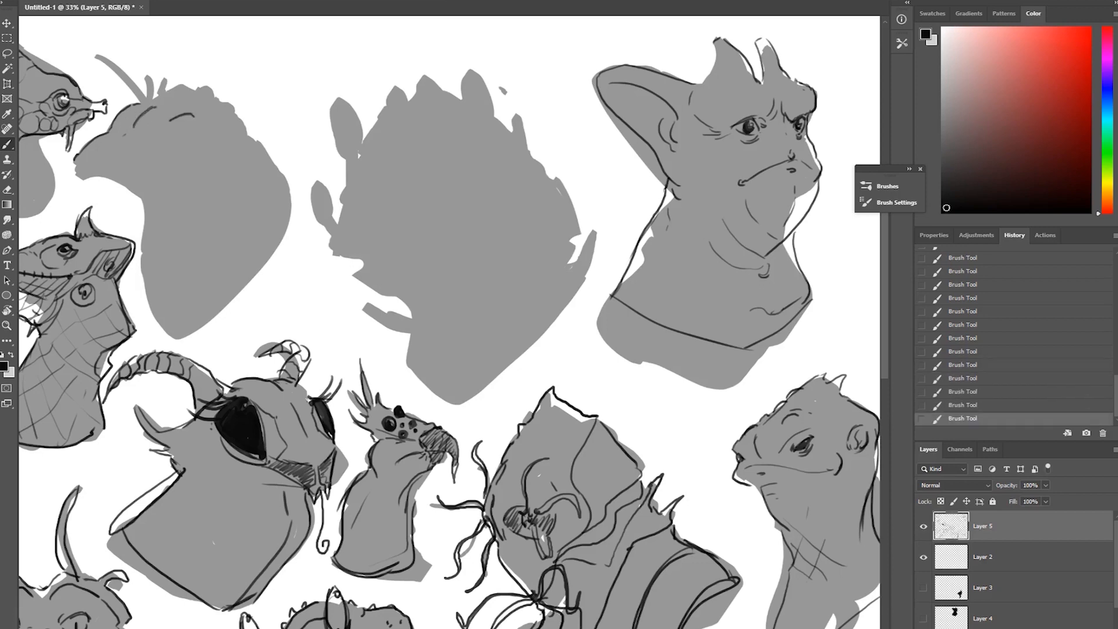
drag(89, 162, 162, 174)
mouse_move(74, 171)
mouse_down()
mouse_move(115, 184)
mouse_move(146, 230)
mouse_up()
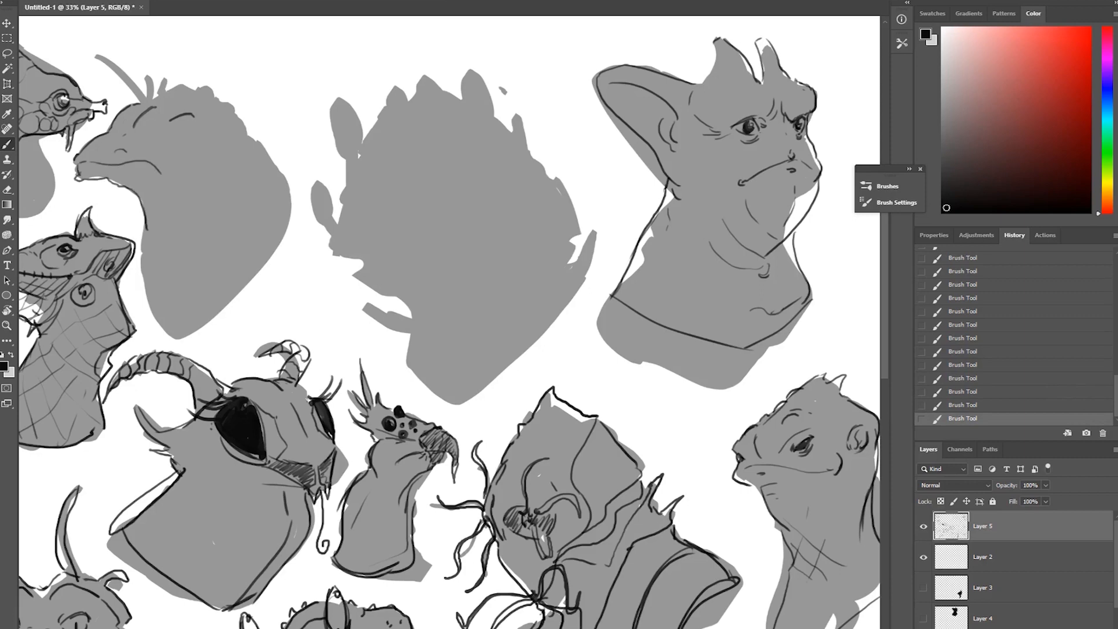
Step: Draw the bird-like creature's round eye, its thin head spikes, and the outline of its crown and back
mouse_move(173, 128)
mouse_down()
mouse_move(190, 140)
mouse_move(199, 121)
mouse_move(202, 138)
mouse_up()
drag(177, 107, 189, 109)
drag(100, 58, 142, 104)
drag(107, 59, 146, 106)
drag(152, 57, 159, 101)
mouse_move(152, 57)
mouse_down()
mouse_move(166, 104)
mouse_move(191, 82)
mouse_move(181, 84)
mouse_move(223, 101)
mouse_move(265, 152)
mouse_move(269, 255)
mouse_up()
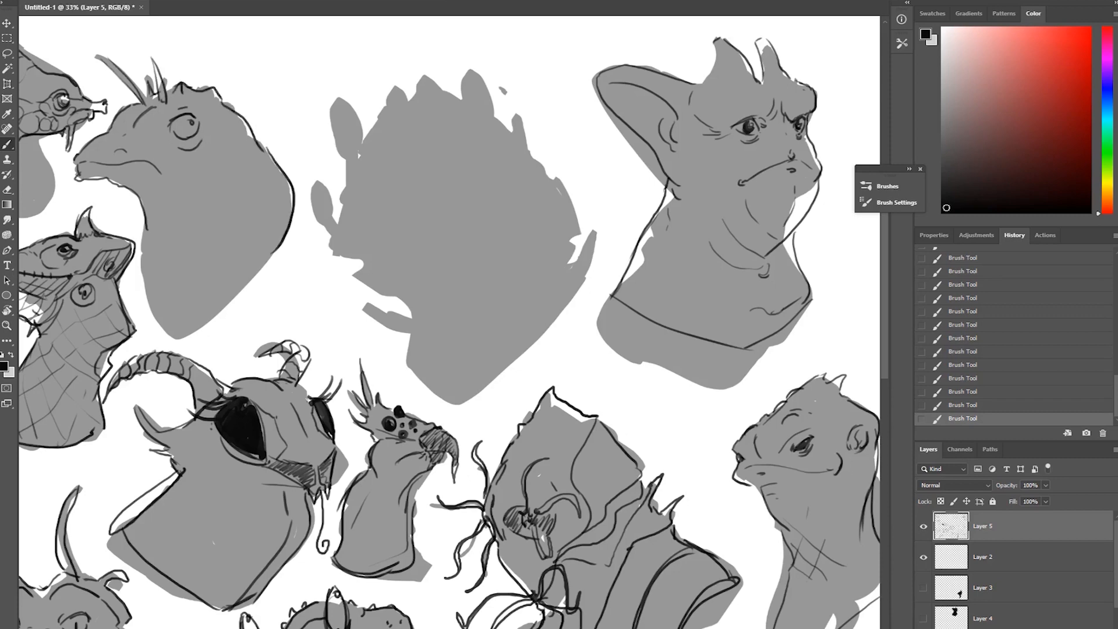
Step: Complete the bird-like creature's neck outline down to its base and add cheek and mouth-corner creases
mouse_move(166, 165)
mouse_down()
mouse_move(155, 321)
mouse_move(295, 228)
mouse_move(299, 213)
mouse_up()
drag(228, 140, 204, 181)
drag(150, 153, 214, 186)
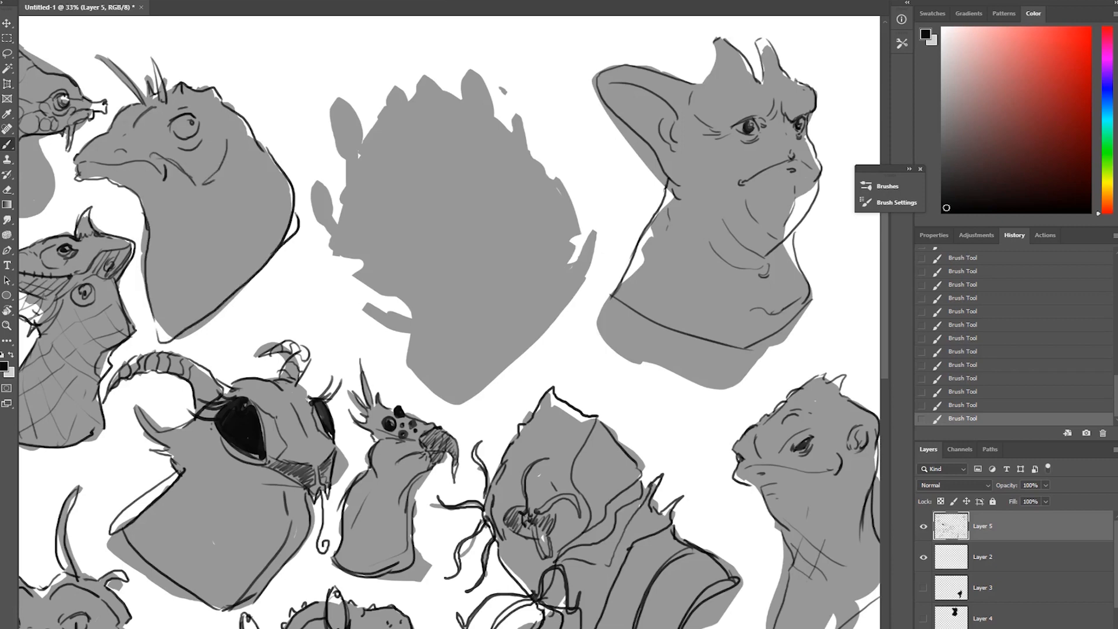
Step: Draw two eye stalks and the long lower rim of the shell on the large domed silhouette in the top row
drag(350, 326, 288, 320)
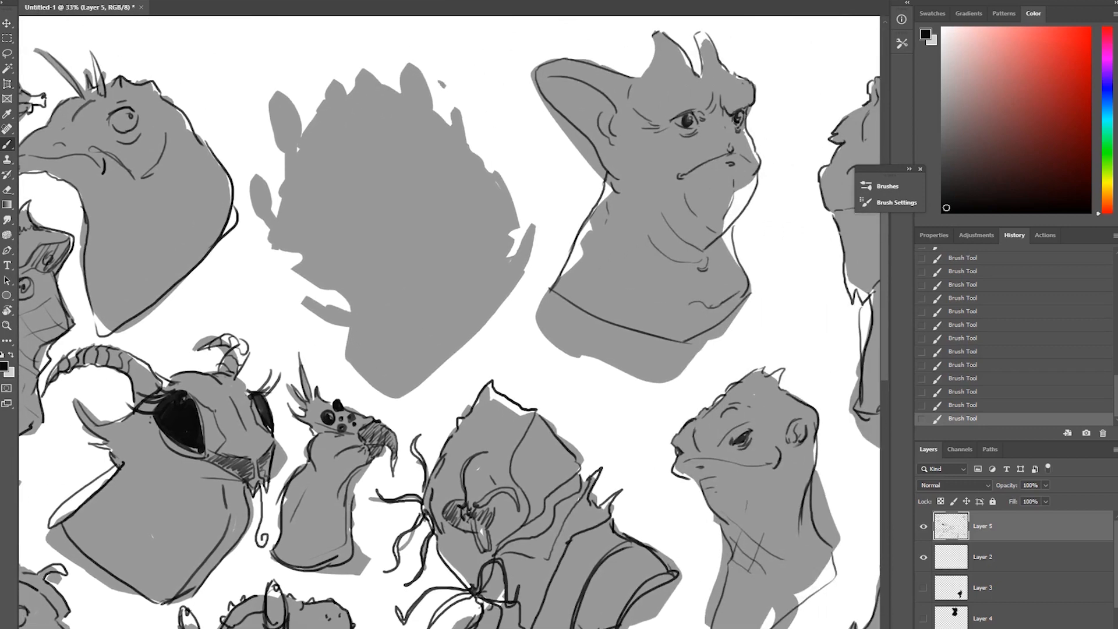
drag(270, 226, 283, 244)
mouse_move(256, 181)
mouse_down()
mouse_move(253, 210)
mouse_move(274, 217)
mouse_move(270, 208)
mouse_up()
mouse_move(265, 189)
mouse_down()
mouse_move(280, 220)
mouse_move(265, 229)
mouse_up()
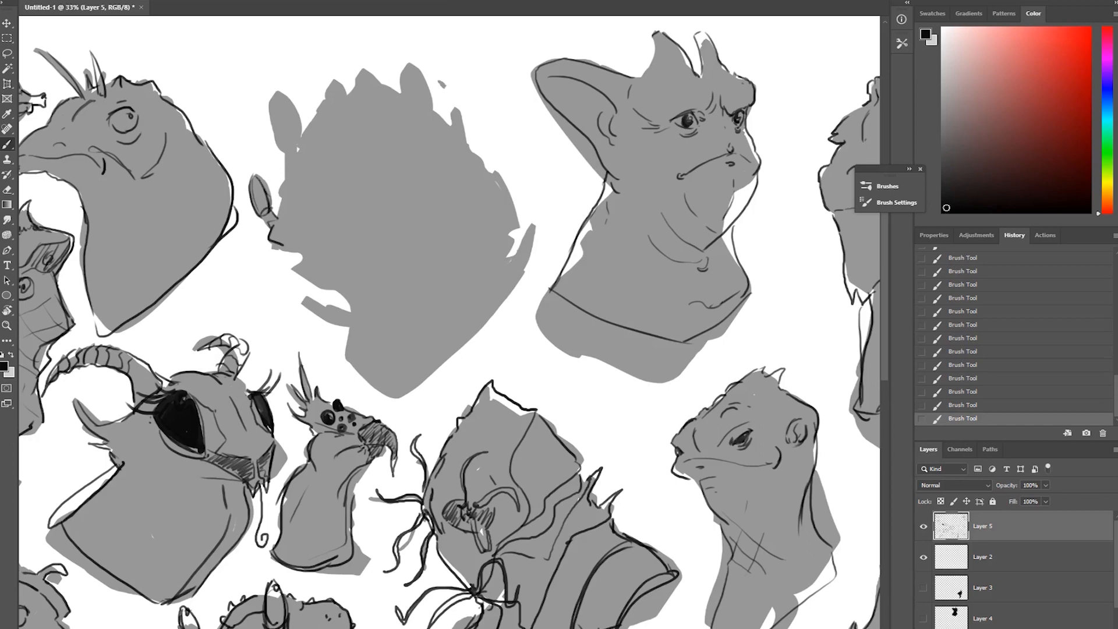
mouse_move(390, 155)
mouse_down()
mouse_move(393, 190)
mouse_move(408, 188)
mouse_up()
mouse_move(389, 153)
mouse_down()
mouse_move(390, 191)
mouse_move(411, 205)
mouse_up()
mouse_move(272, 238)
mouse_down()
mouse_move(330, 251)
mouse_move(488, 185)
mouse_up()
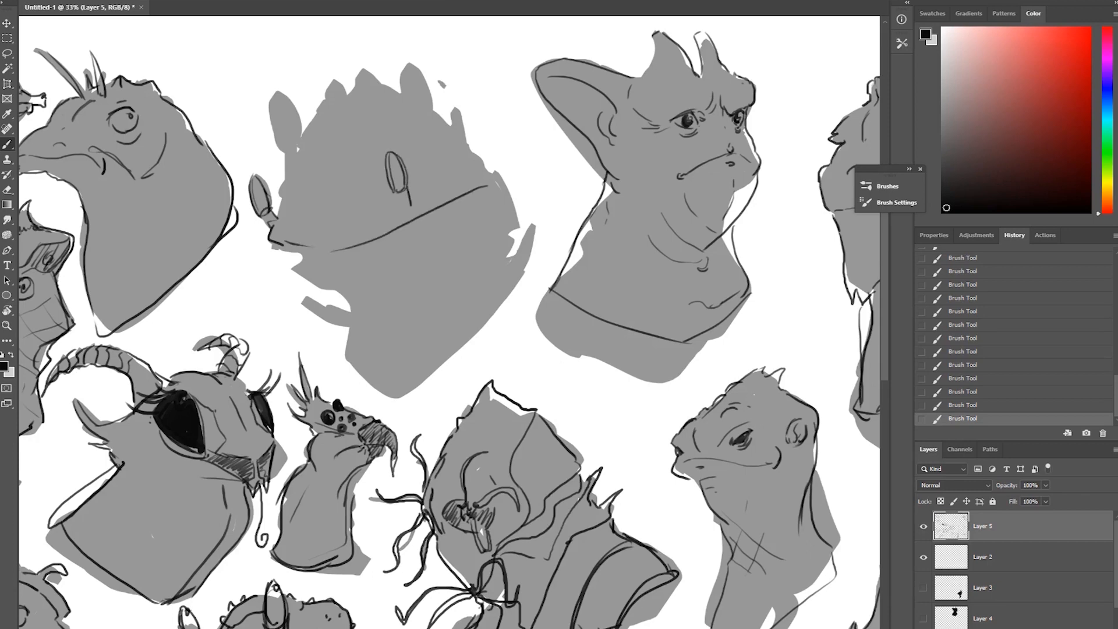
Step: Draw the domed creature's jaw, the band beneath its shell and the front and back lines of its neck
drag(307, 251, 313, 283)
mouse_move(361, 248)
mouse_down()
mouse_move(345, 263)
mouse_move(353, 287)
mouse_move(319, 296)
mouse_move(463, 196)
mouse_move(507, 213)
mouse_move(393, 367)
mouse_up()
mouse_move(353, 296)
mouse_down()
mouse_move(357, 363)
mouse_move(373, 389)
mouse_move(398, 366)
mouse_up()
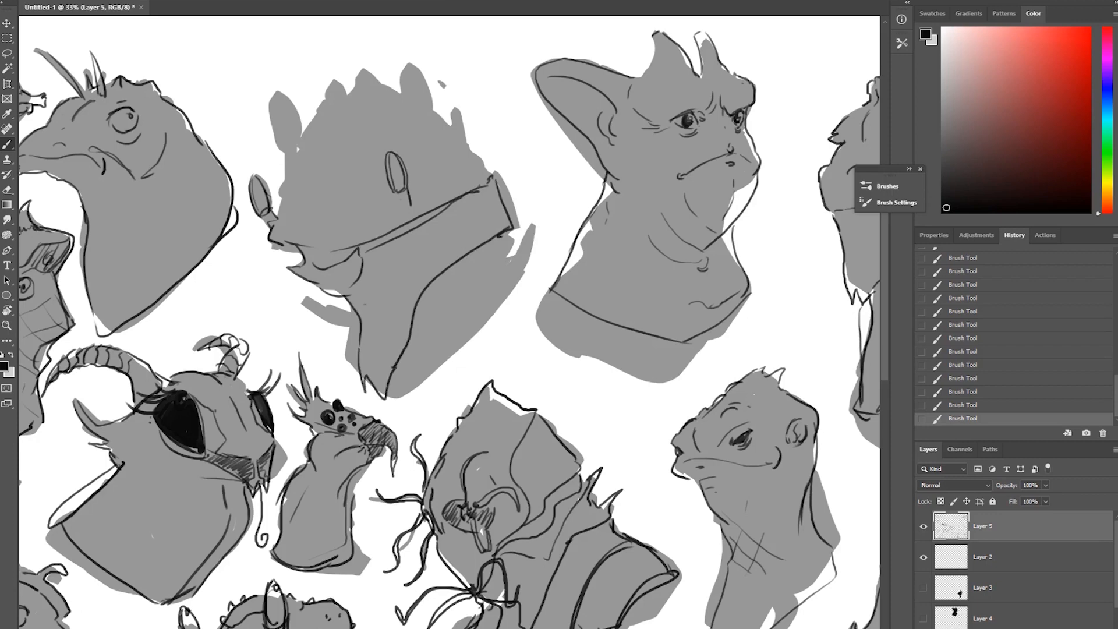
Step: Outline a pointed, flaring collar around both sides of the domed creature's neck
drag(510, 236, 440, 370)
drag(532, 232, 505, 259)
mouse_move(536, 225)
mouse_down()
mouse_move(514, 280)
mouse_move(419, 415)
mouse_move(427, 408)
mouse_up()
drag(351, 354, 369, 401)
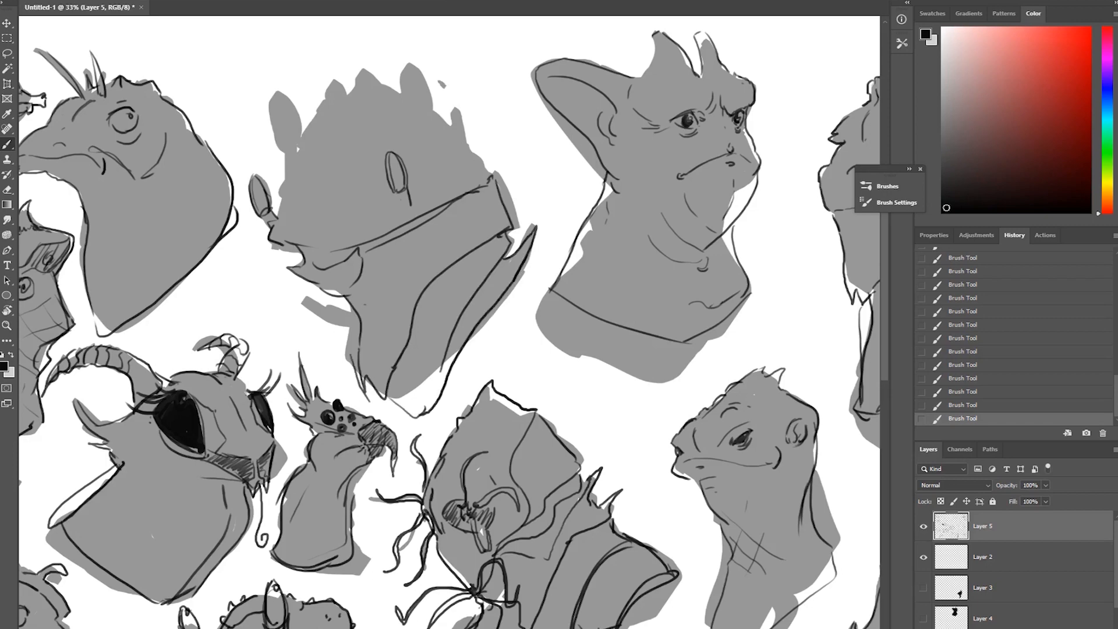
mouse_move(311, 301)
mouse_down()
mouse_move(354, 318)
mouse_move(351, 357)
mouse_move(369, 404)
mouse_up()
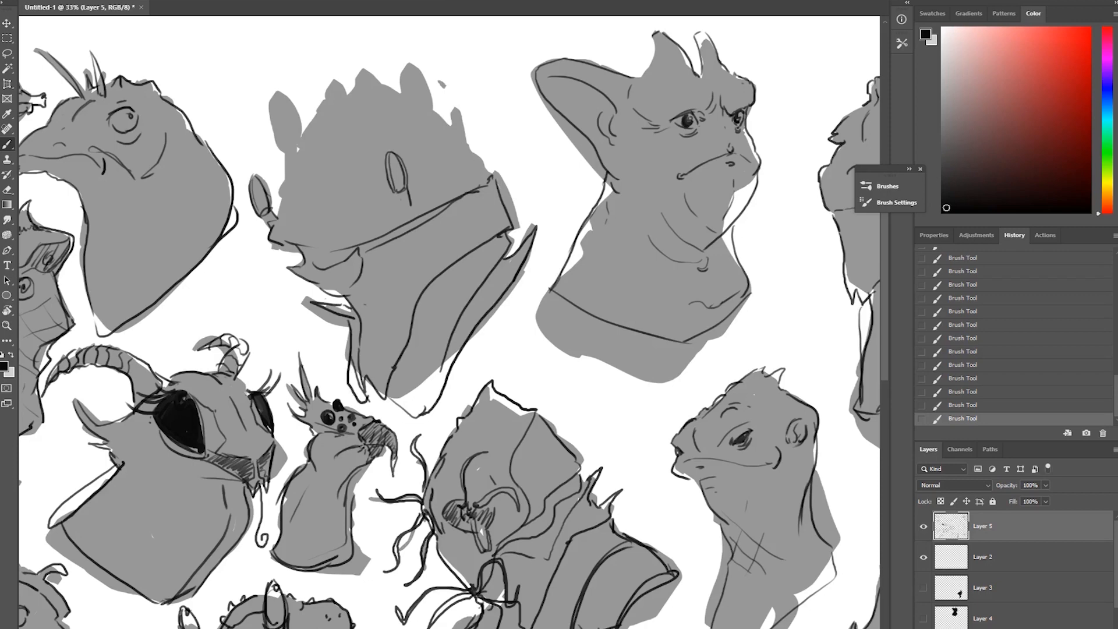
Step: Add two more eye stalks to the domed creature and outline the front, peak and back of its shell
drag(413, 198, 397, 208)
drag(271, 234, 286, 185)
mouse_move(266, 96)
mouse_down()
mouse_move(286, 156)
mouse_move(279, 88)
mouse_move(303, 170)
mouse_up()
mouse_move(286, 153)
mouse_down()
mouse_move(292, 175)
mouse_move(370, 159)
mouse_up()
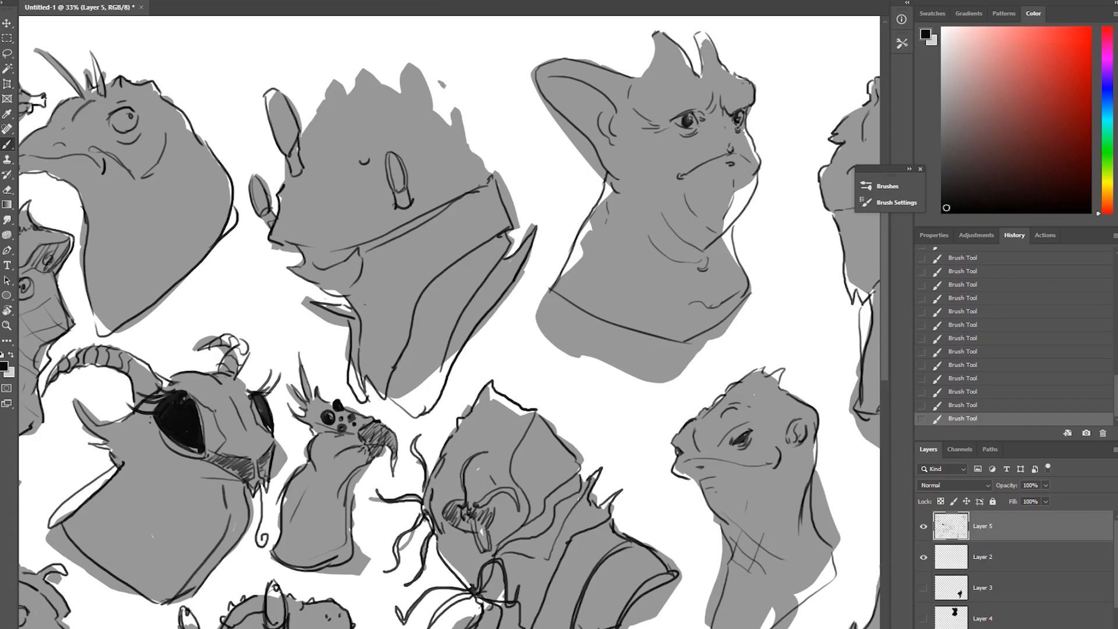
drag(339, 81, 363, 124)
mouse_move(340, 81)
mouse_down()
mouse_move(369, 130)
mouse_move(352, 123)
mouse_move(366, 164)
mouse_up()
mouse_move(307, 135)
mouse_down()
mouse_move(331, 88)
mouse_move(369, 83)
mouse_move(464, 129)
mouse_move(485, 177)
mouse_up()
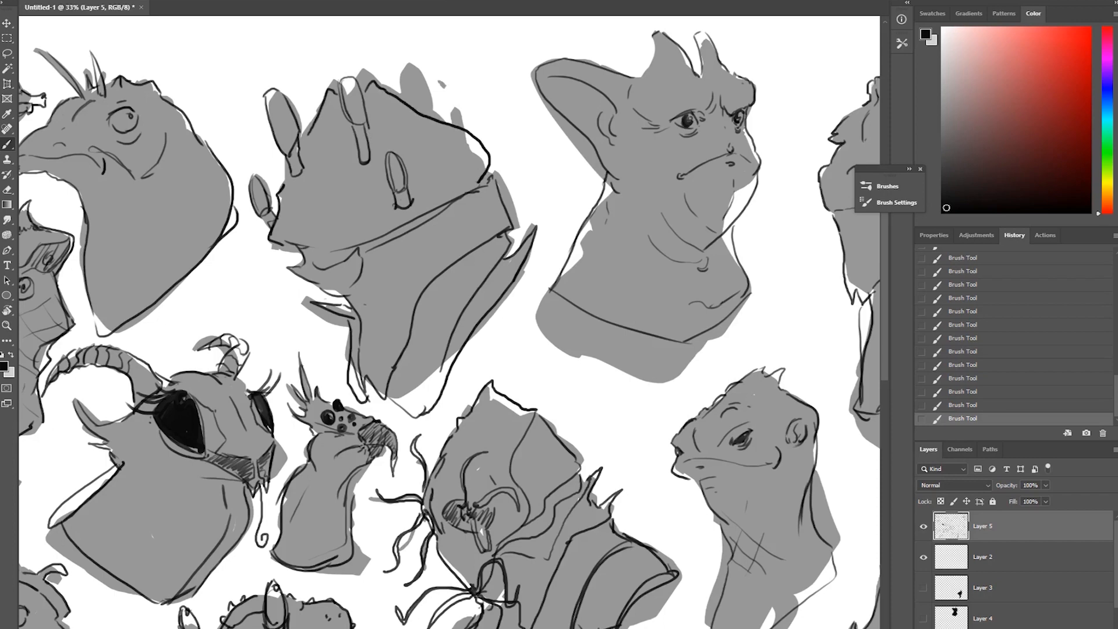
Step: Sketch small mouthpart details beneath the front rim of the domed creature's shell and touch up its near eye stalk
mouse_move(287, 260)
mouse_down()
mouse_move(312, 270)
mouse_move(343, 255)
mouse_move(292, 255)
mouse_move(312, 242)
mouse_up()
drag(308, 248, 372, 239)
drag(399, 192, 403, 204)
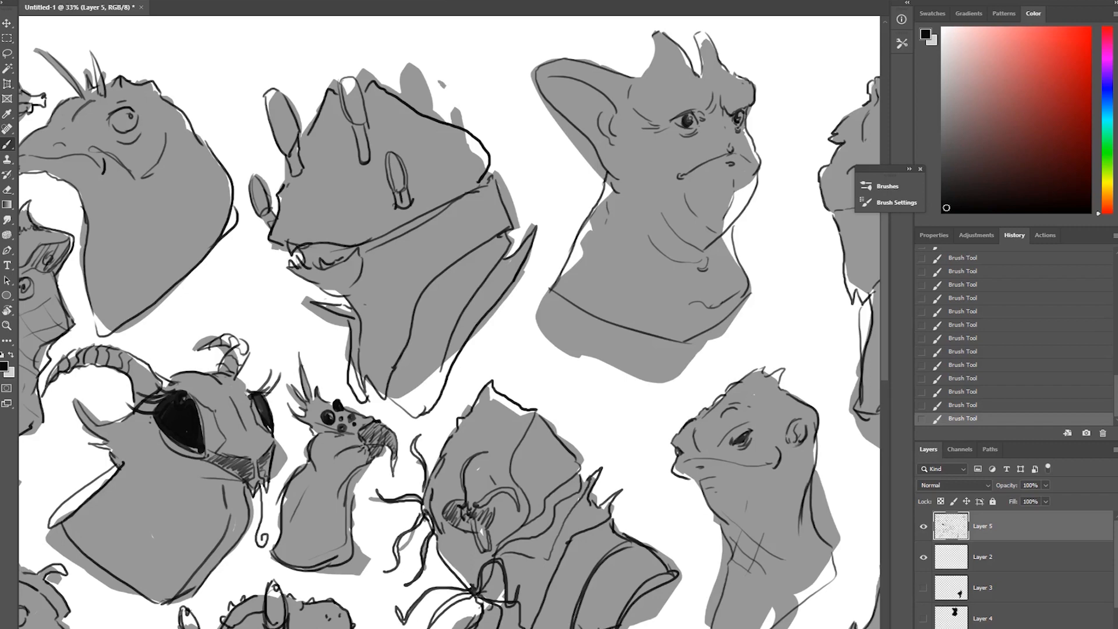
Step: Draw curved contour lines down the domed creature's shell and add lines across its lower band and neck
mouse_move(333, 101)
mouse_down()
mouse_move(299, 242)
mouse_move(307, 237)
mouse_move(291, 243)
mouse_move(317, 241)
mouse_up()
drag(417, 114, 401, 227)
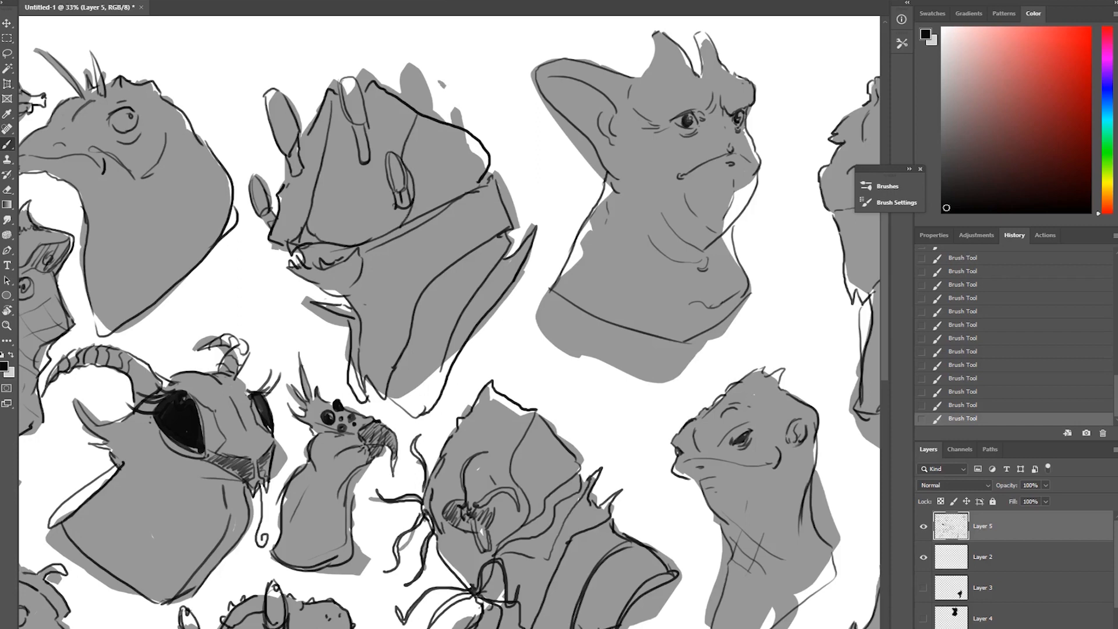
drag(285, 181, 279, 245)
mouse_move(435, 218)
mouse_down()
mouse_move(364, 270)
mouse_move(355, 330)
mouse_up()
Step: Fit the sheet in view and mark the upper-left, crested front-facing and fish-like creatures with circled red numbers 1, 2 and 3
key(ctrl+0)
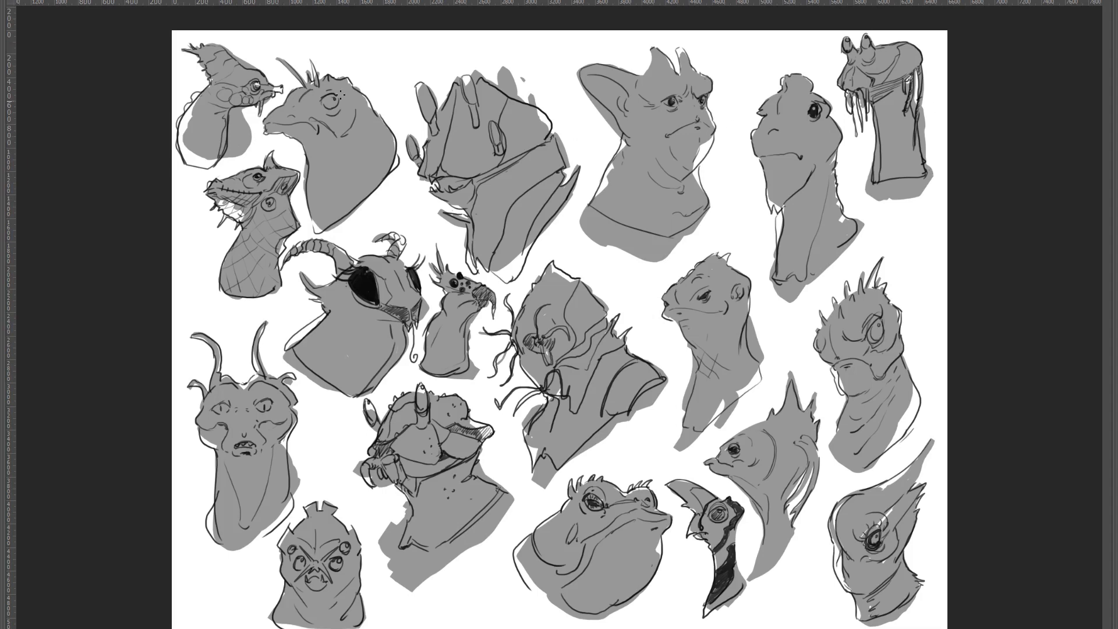
mouse_move(245, 44)
mouse_down()
mouse_move(252, 56)
mouse_move(255, 38)
mouse_up()
click(257, 54)
mouse_move(329, 487)
mouse_down()
mouse_move(341, 495)
mouse_move(330, 480)
mouse_up()
drag(805, 369, 805, 385)
mouse_move(808, 360)
mouse_down()
mouse_move(799, 367)
mouse_move(810, 360)
mouse_up()
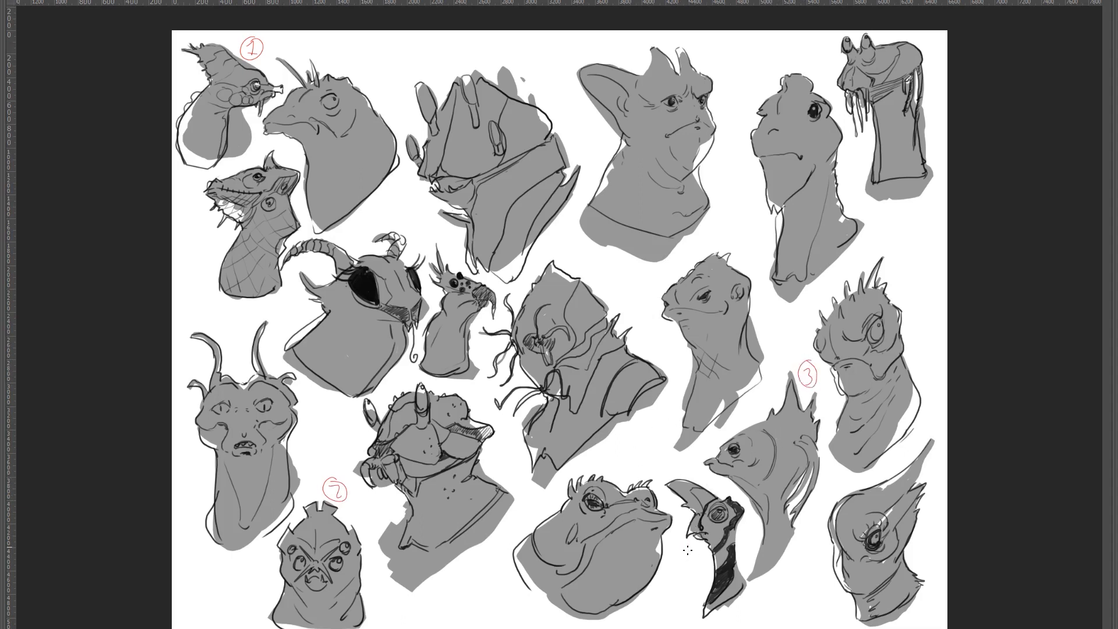
Step: Number the big-beaked, small many-eyed, large-eared and long-horned creatures 4, 5, 6 and 7 in red circles, and restore the hidden interface
mouse_move(690, 545)
mouse_down()
mouse_move(695, 569)
mouse_move(688, 550)
mouse_up()
mouse_move(454, 254)
mouse_down()
mouse_move(452, 266)
mouse_move(460, 254)
mouse_up()
mouse_move(457, 250)
mouse_down()
mouse_move(455, 270)
mouse_move(456, 251)
mouse_up()
mouse_move(715, 49)
mouse_down()
mouse_move(710, 61)
mouse_move(699, 46)
mouse_up()
mouse_move(227, 340)
mouse_down()
mouse_move(229, 362)
mouse_move(239, 341)
mouse_up()
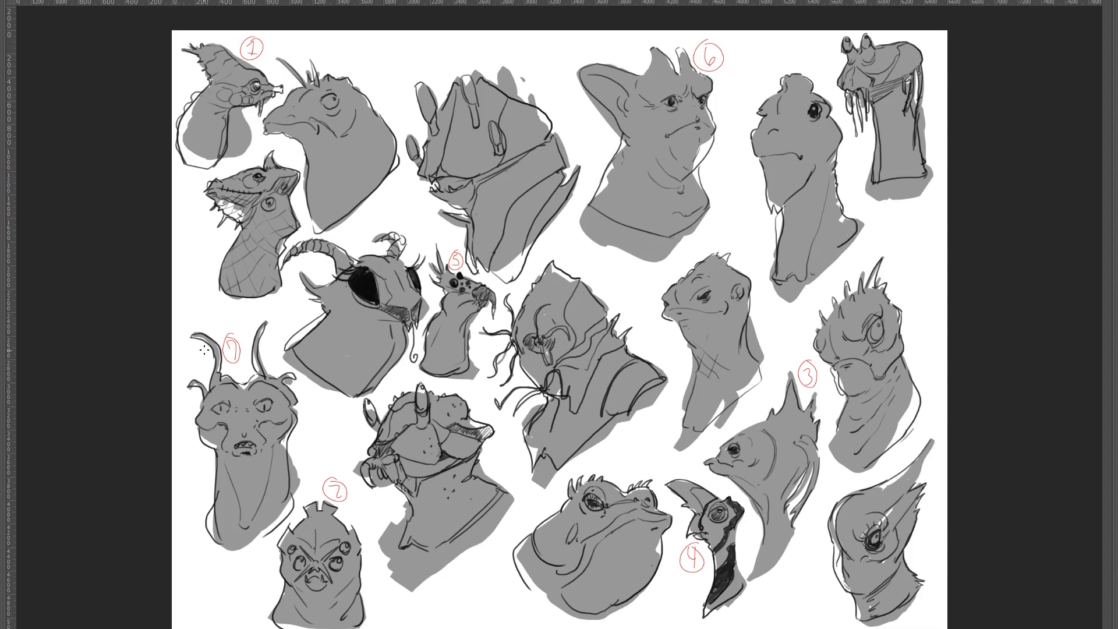
key(Tab)
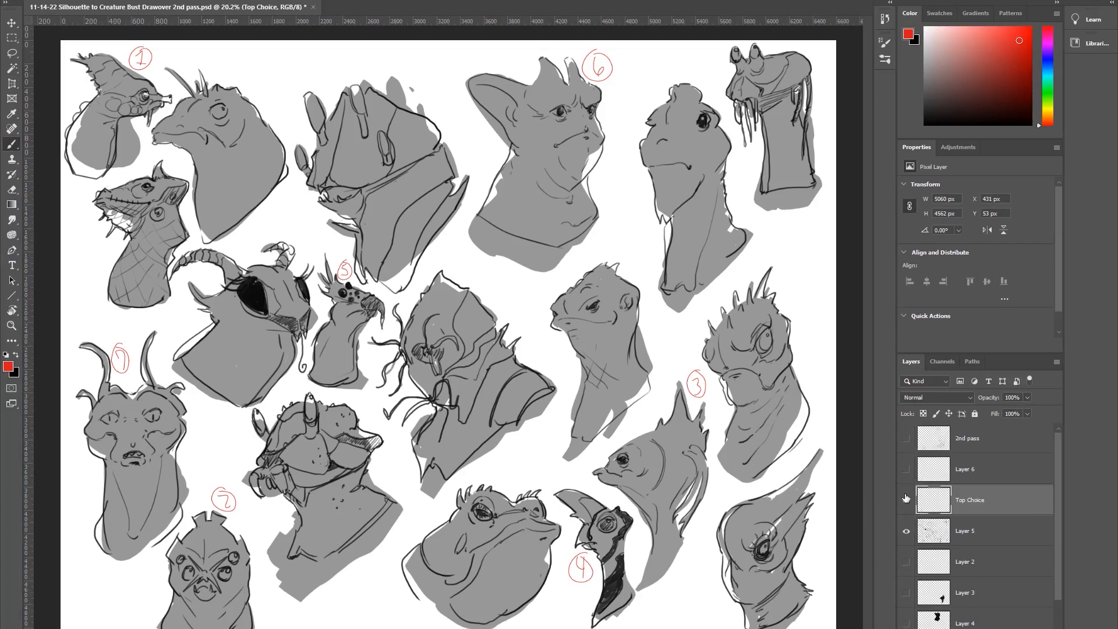
Step: Hide Layer 5 and the Top Choice numbering layer, and show the 2nd pass layer over the silhouettes
click(906, 534)
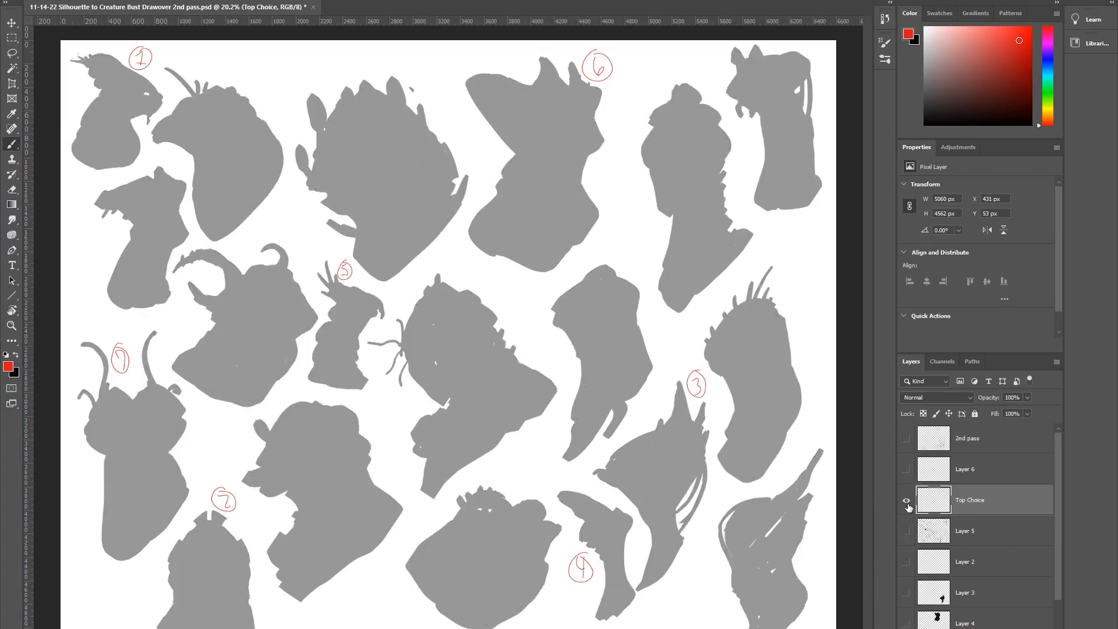
click(906, 501)
click(907, 438)
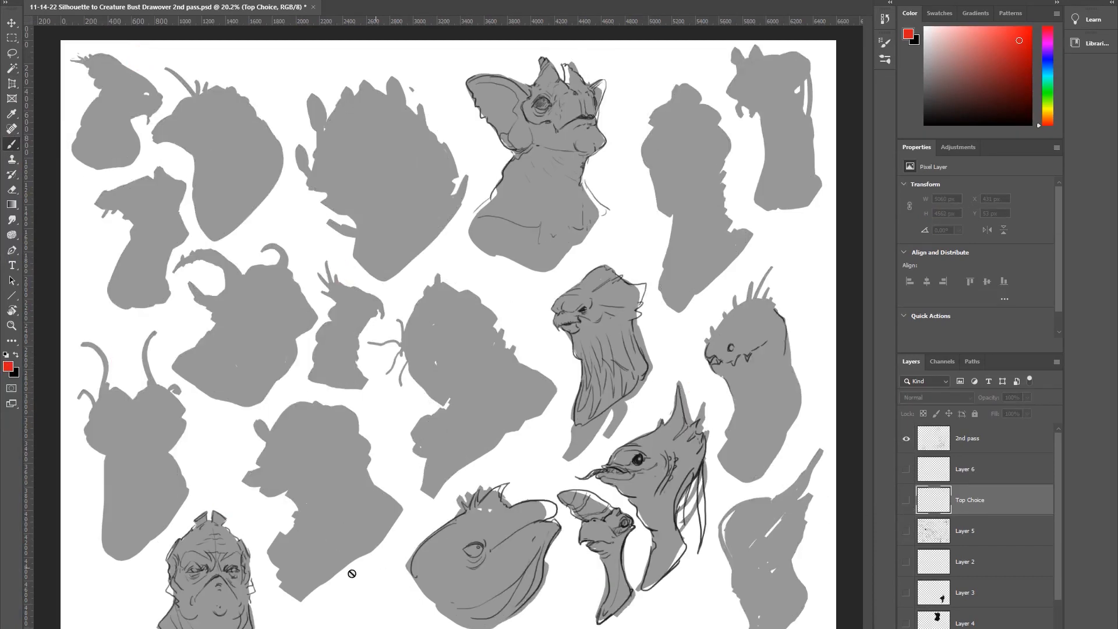
Step: Examine the second-pass drawings closely across the sheet, from the front-facing crested head to the fish-like, bearded and large-eared creatures
scroll(239, 542, up, 4)
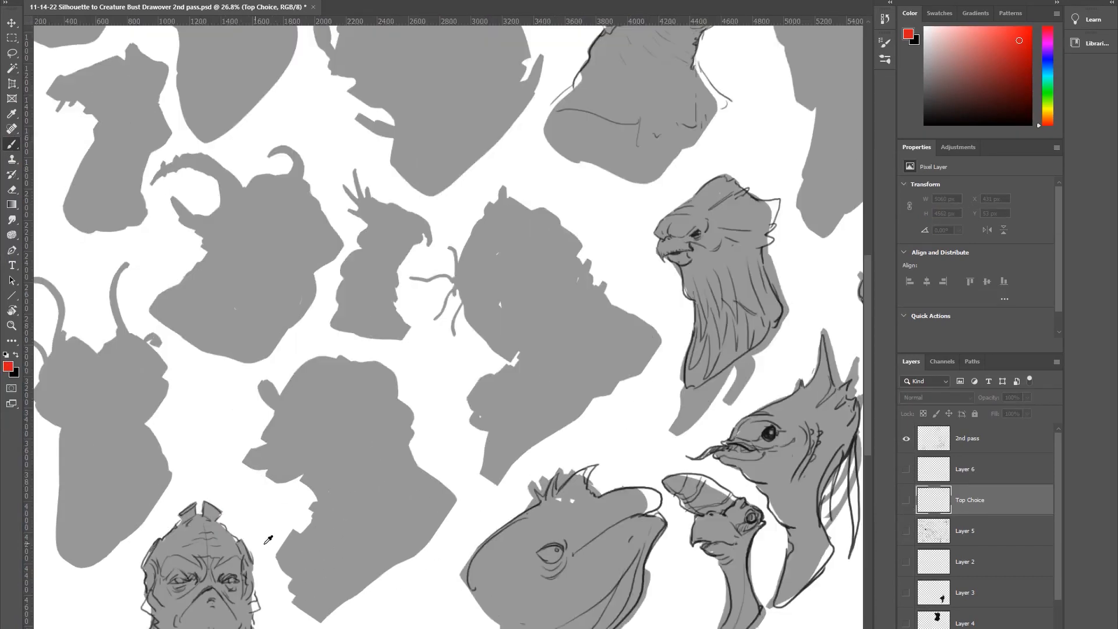
drag(312, 583, 431, 379)
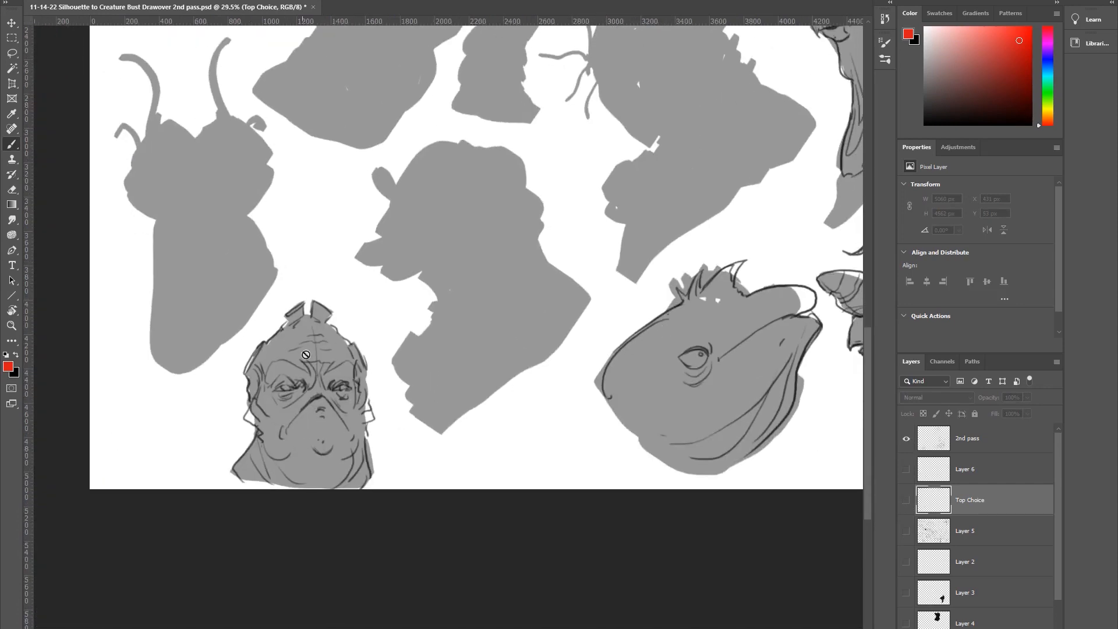
drag(532, 378, 184, 567)
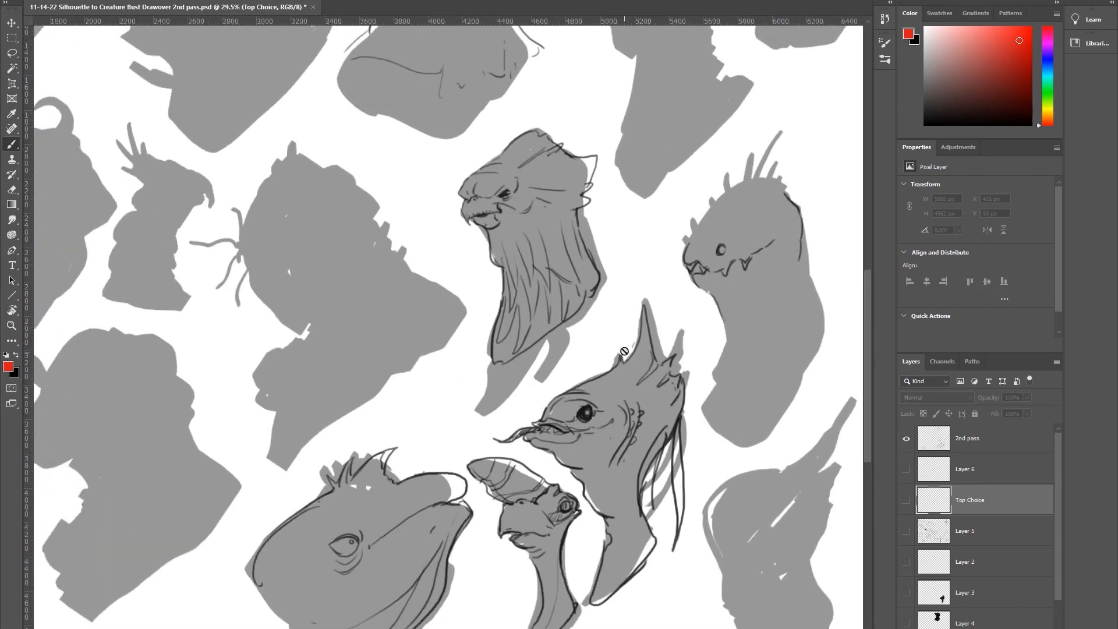
drag(625, 353, 656, 492)
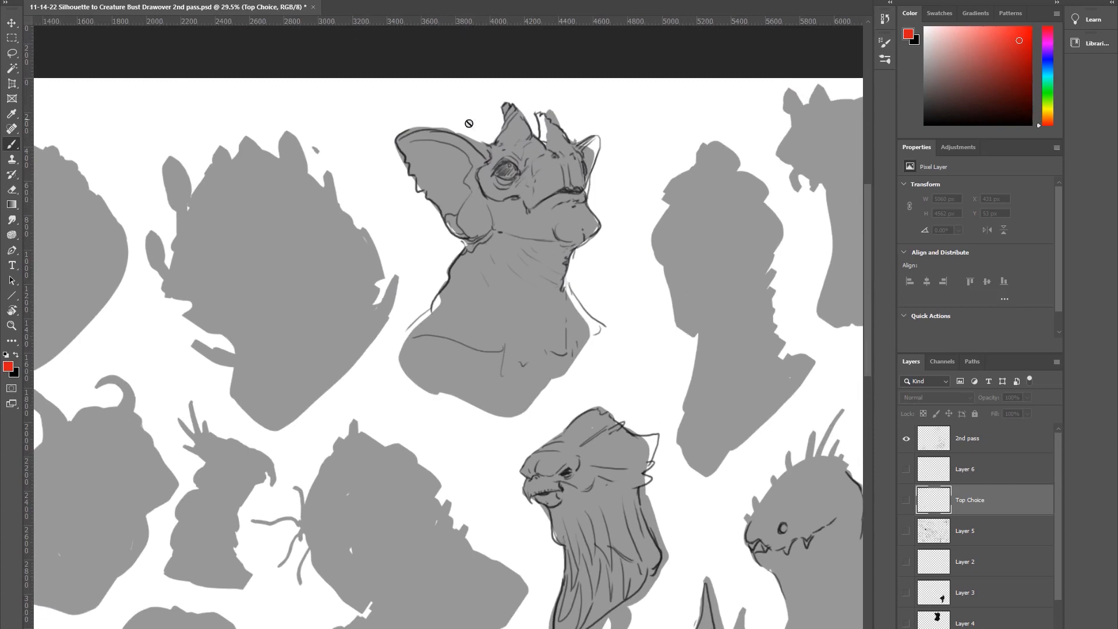
scroll(537, 324, down, 3)
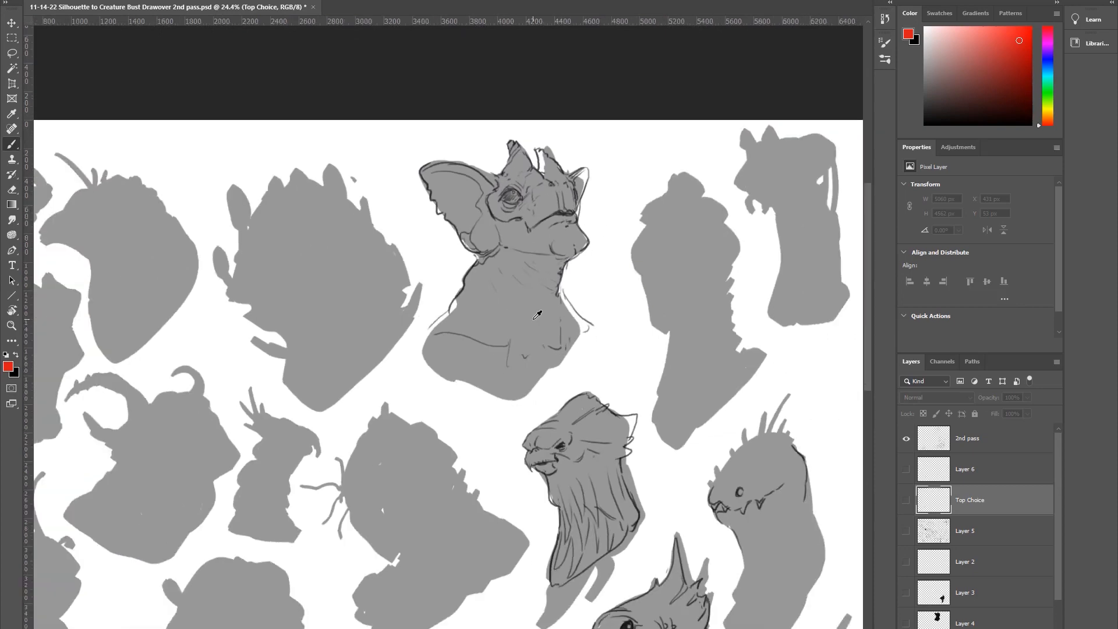